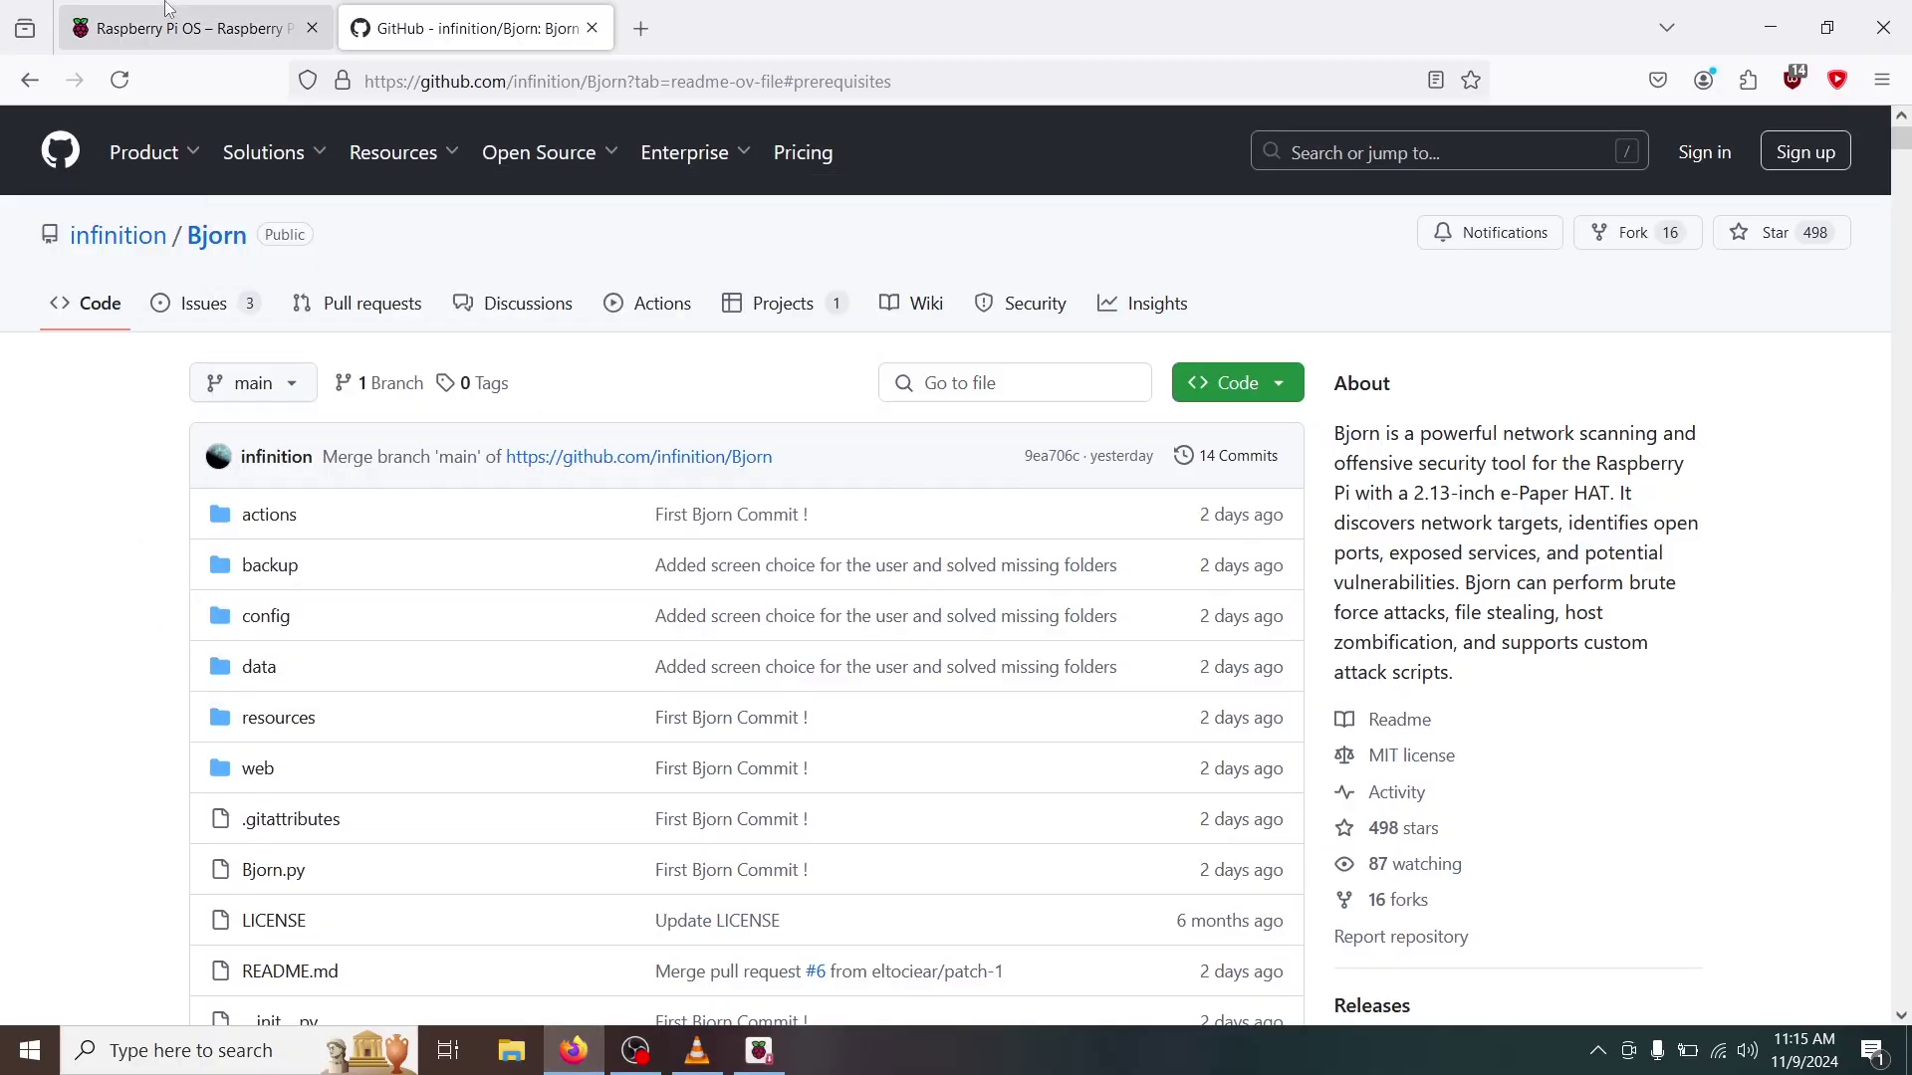
Show the Raspberry Pi software download page in Firefox, then bring Raspberry Pi Imager forward.
click(177, 31)
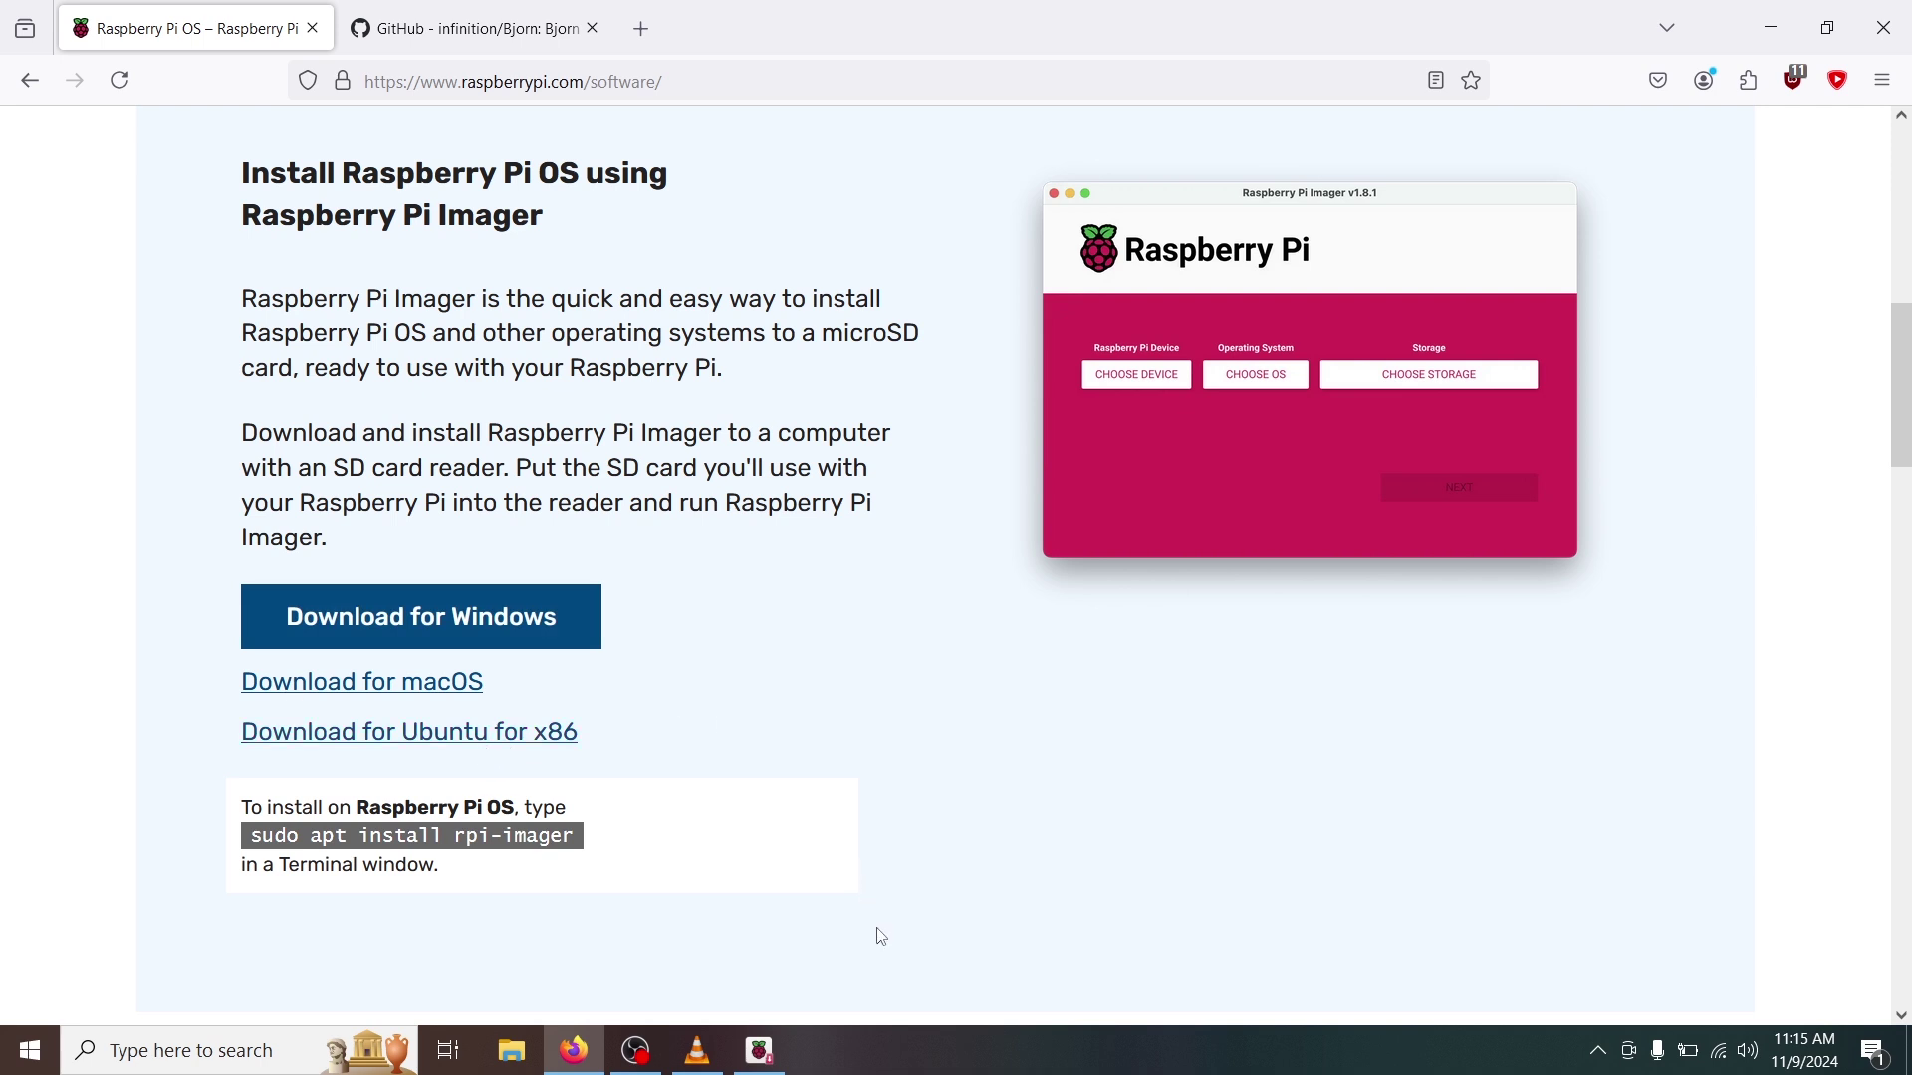
click(779, 1060)
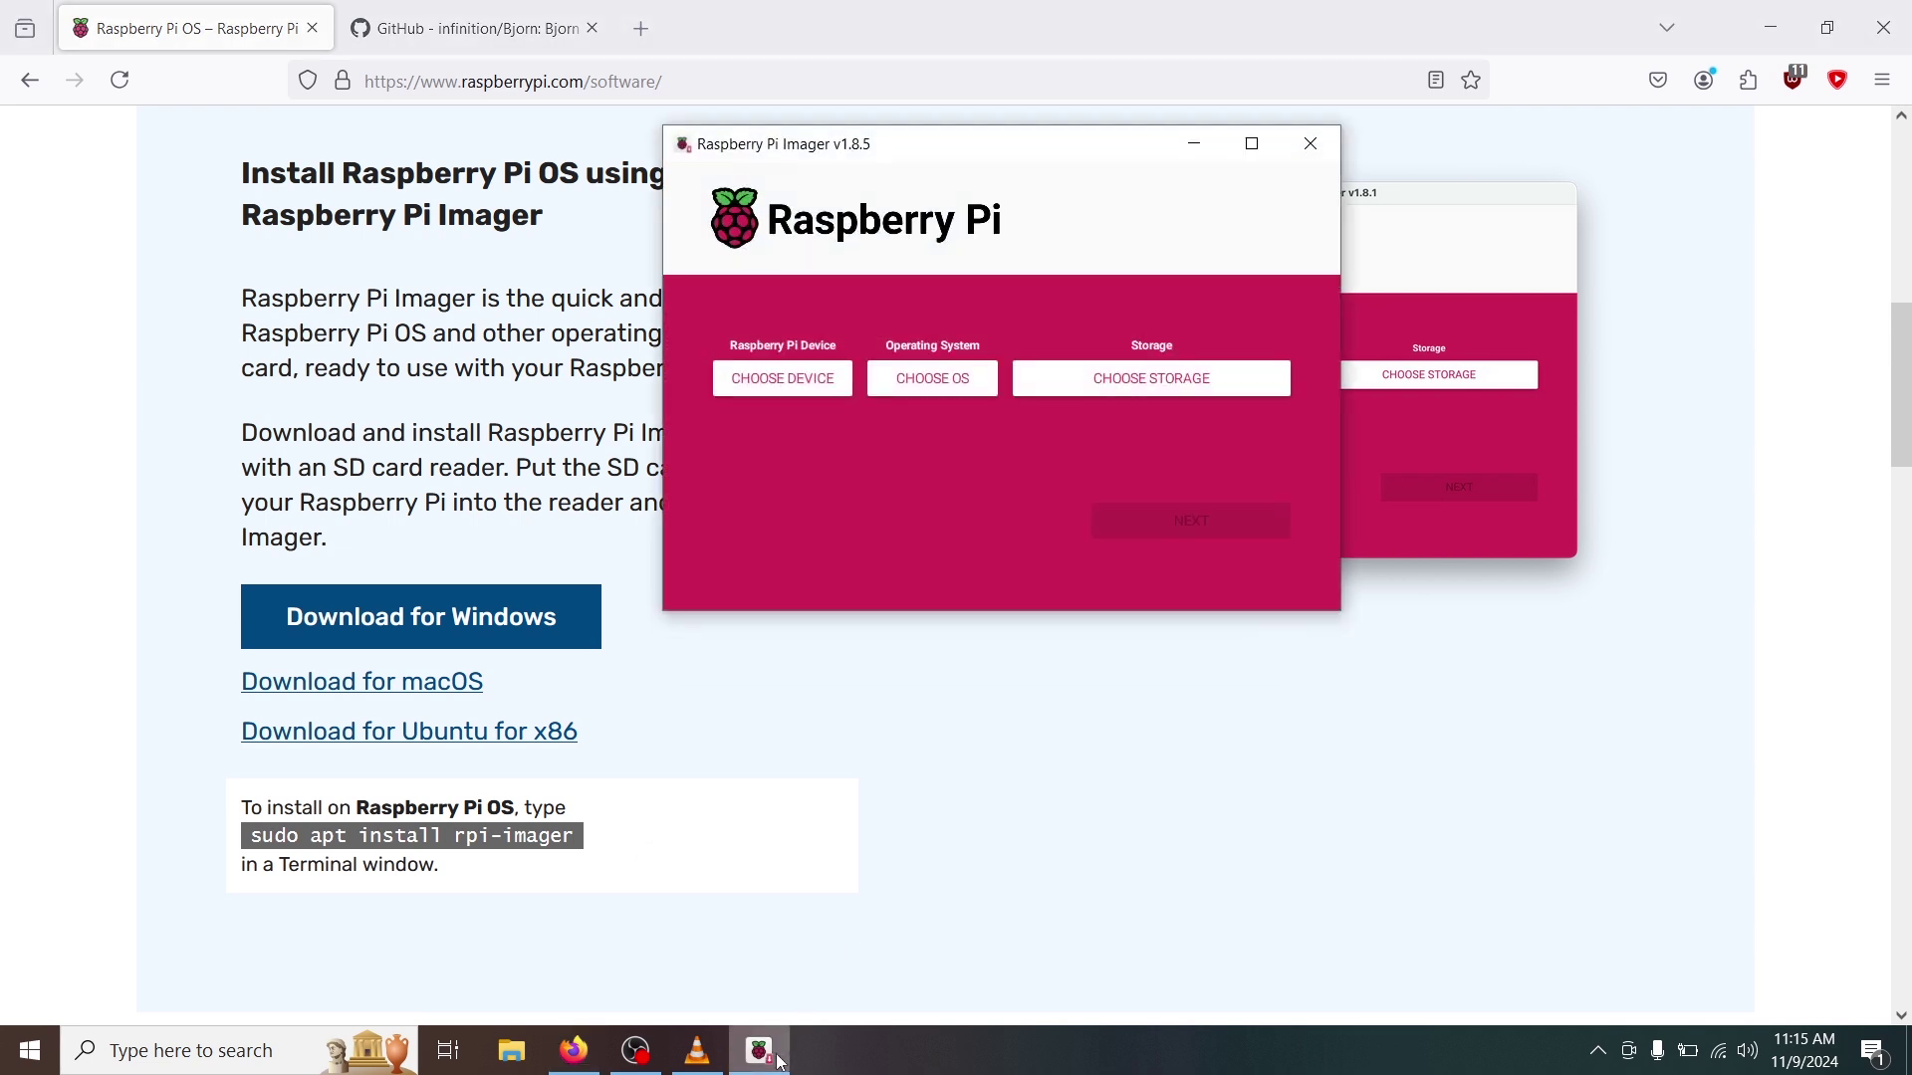
Choose Raspberry Pi Zero 2 W, Raspberry Pi OS Lite (64-bit) and the 32 GB USB drive, then continue.
click(786, 388)
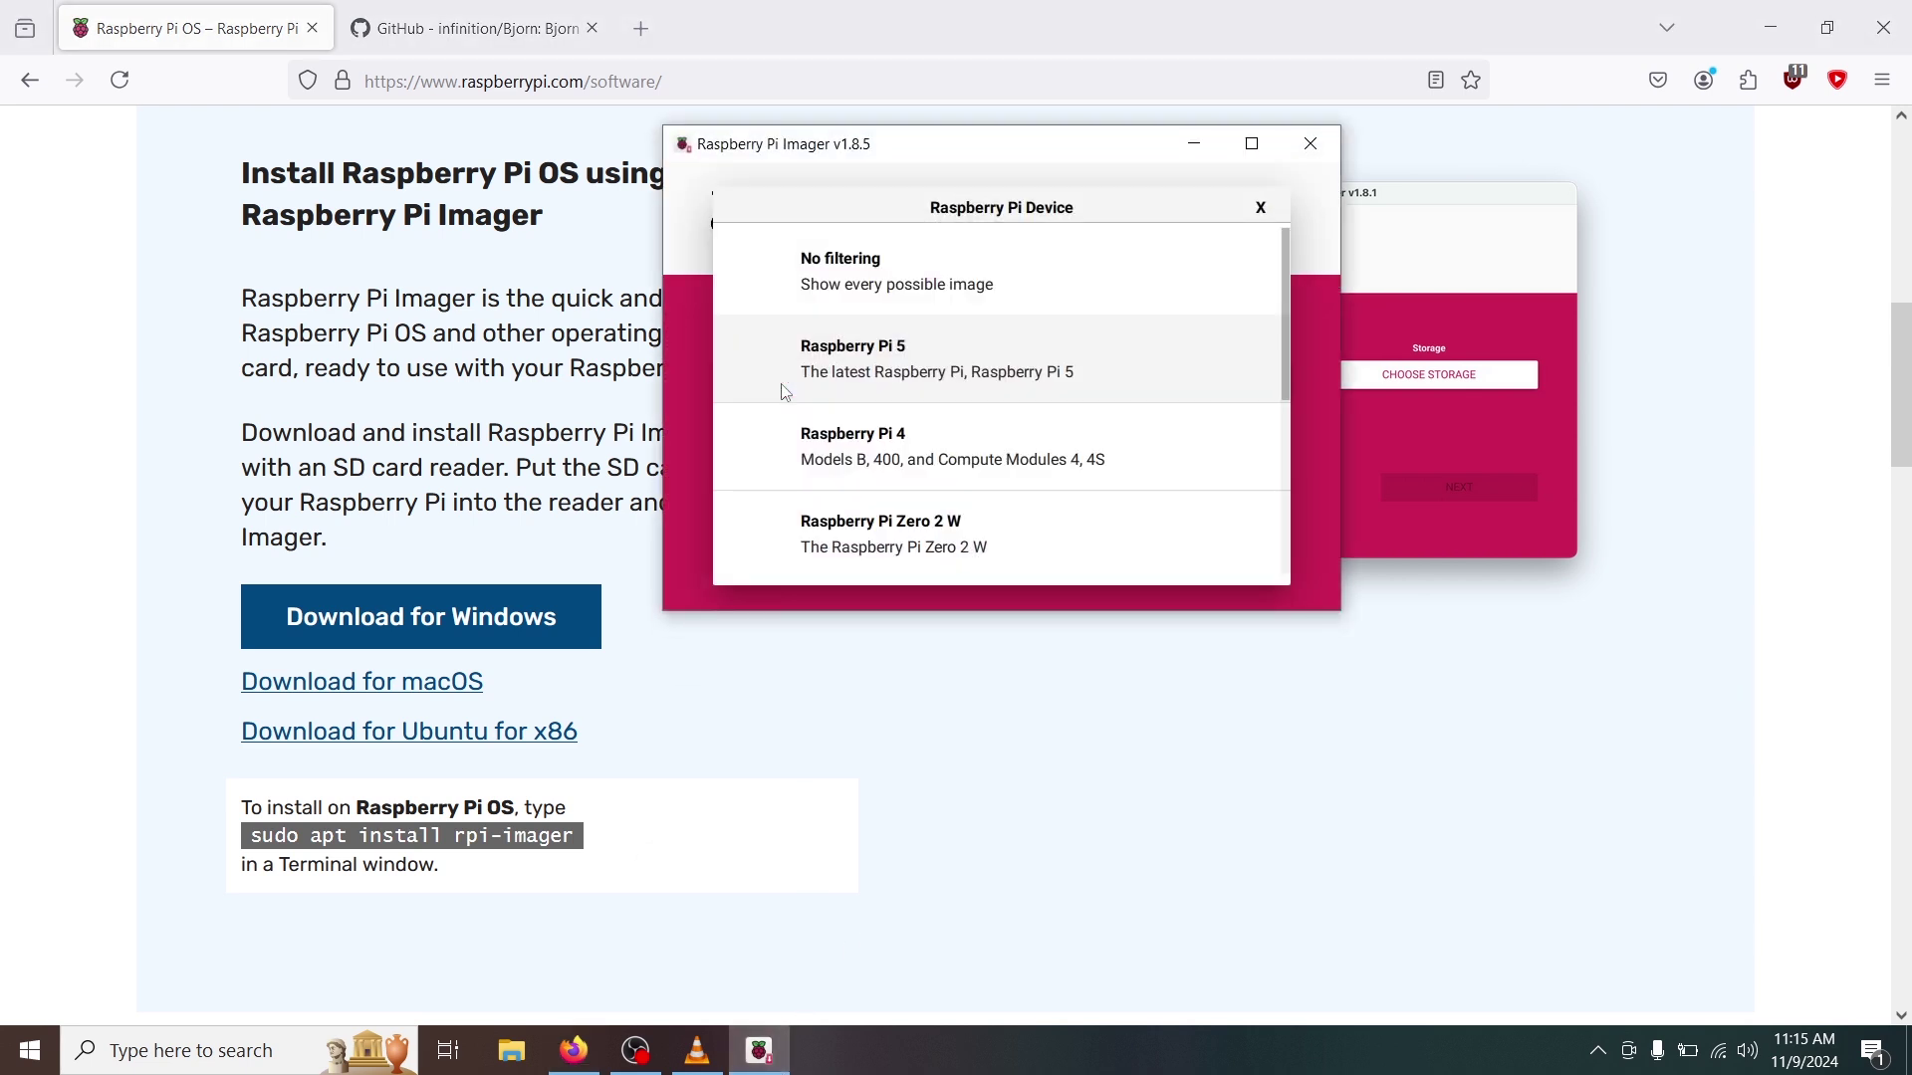
click(919, 560)
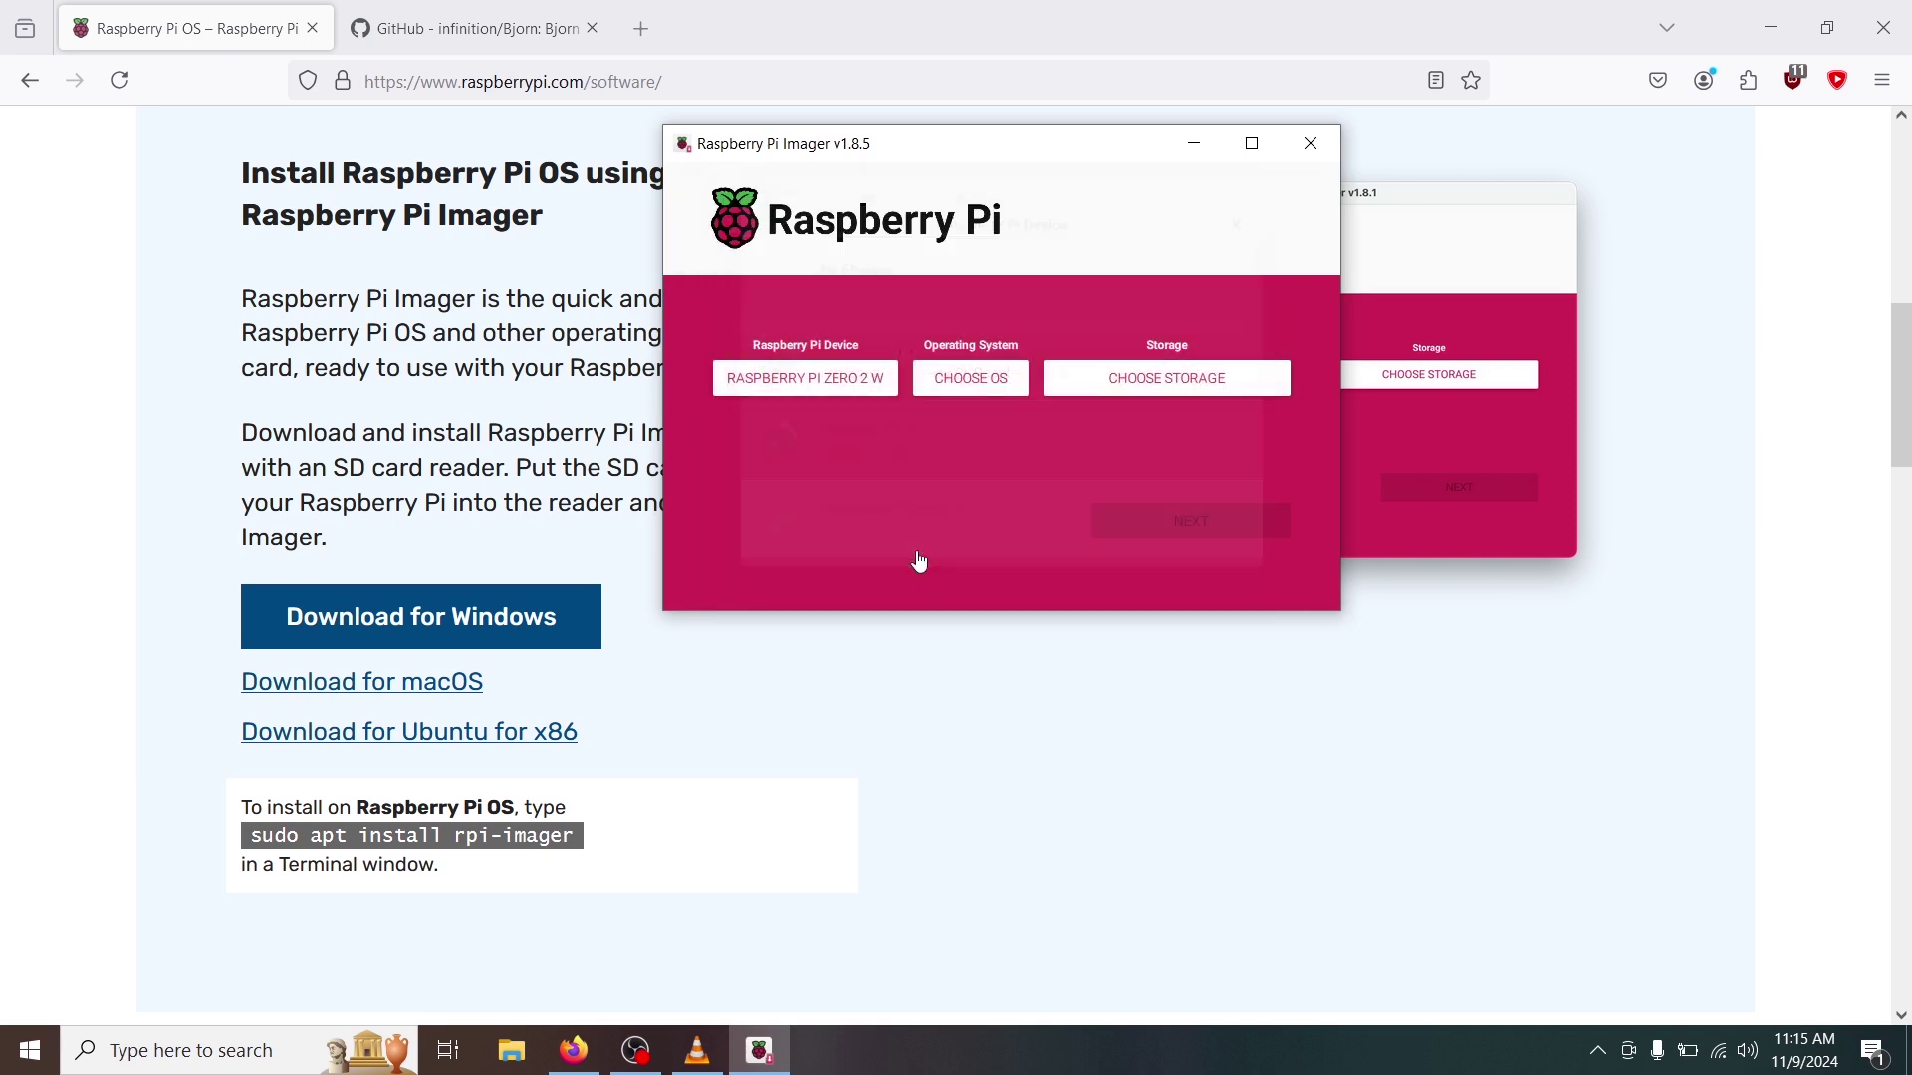
click(964, 381)
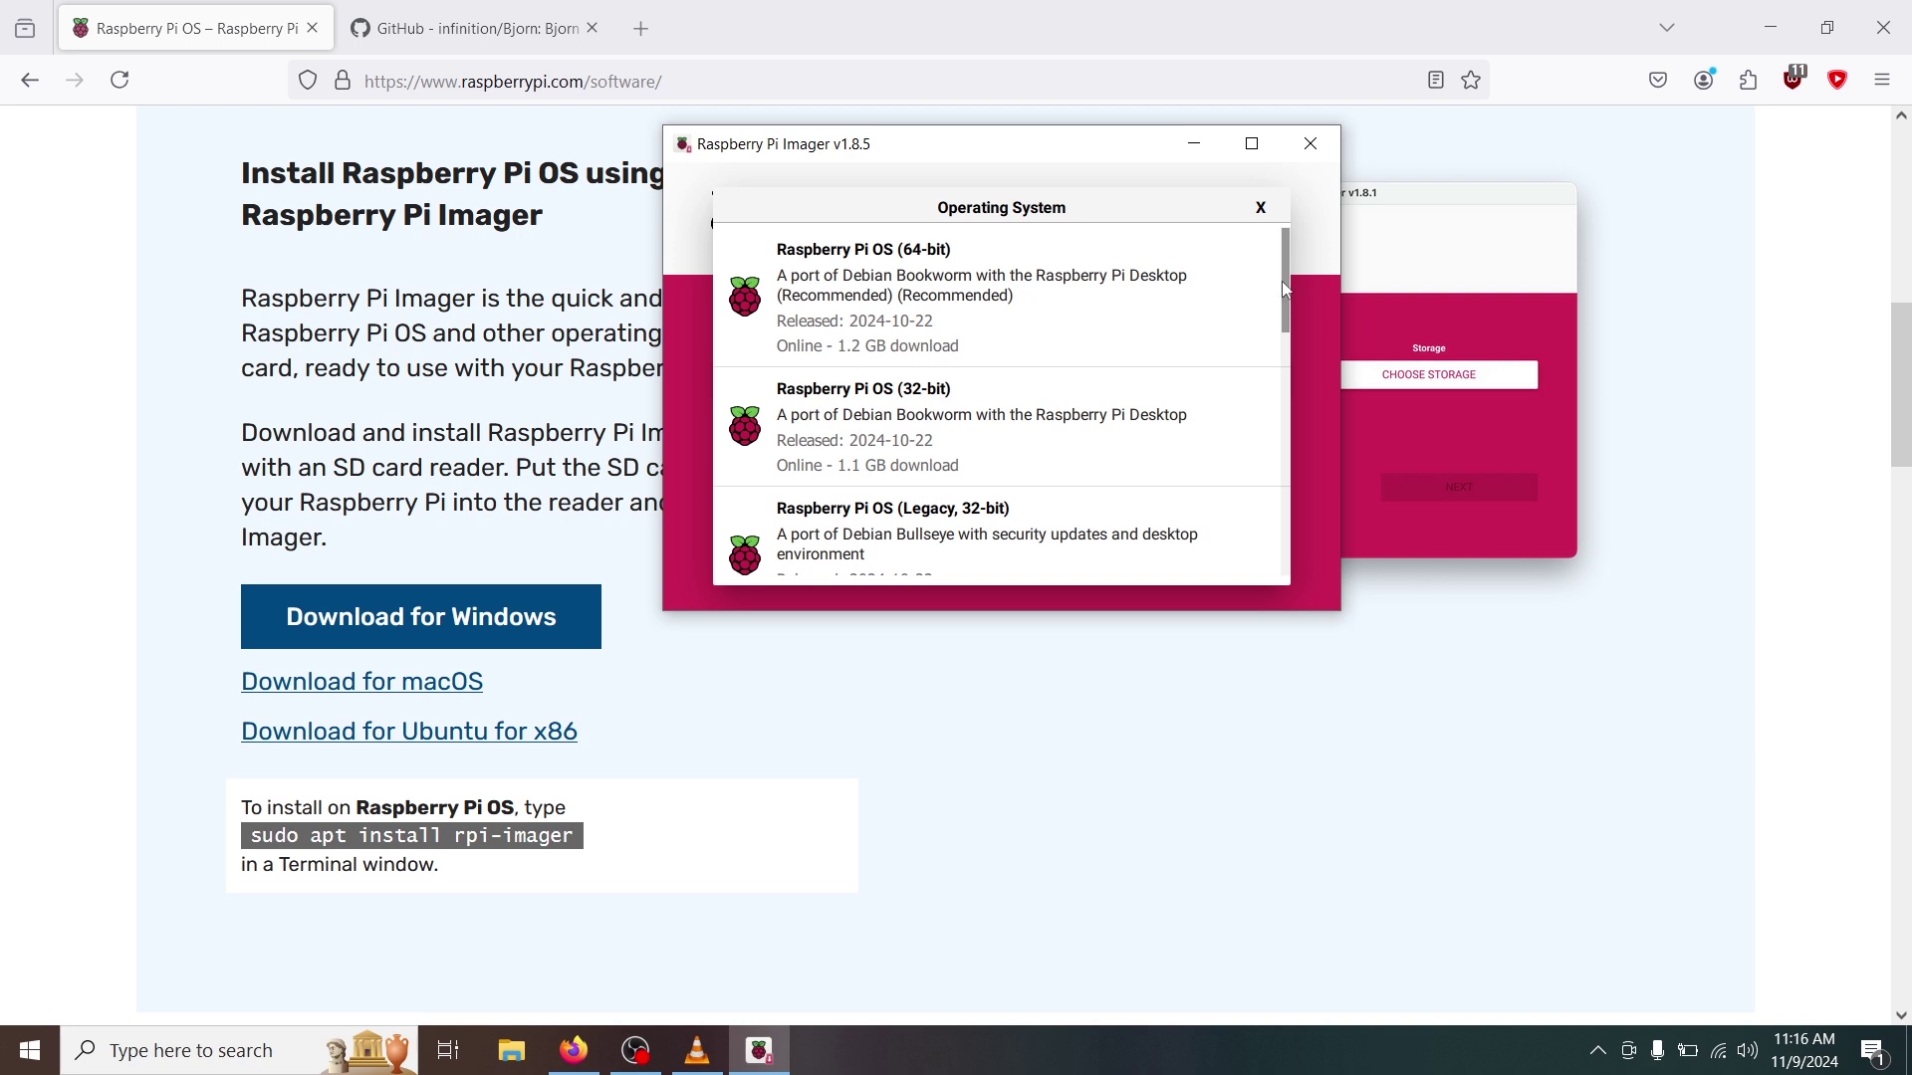
drag(1284, 286, 1295, 351)
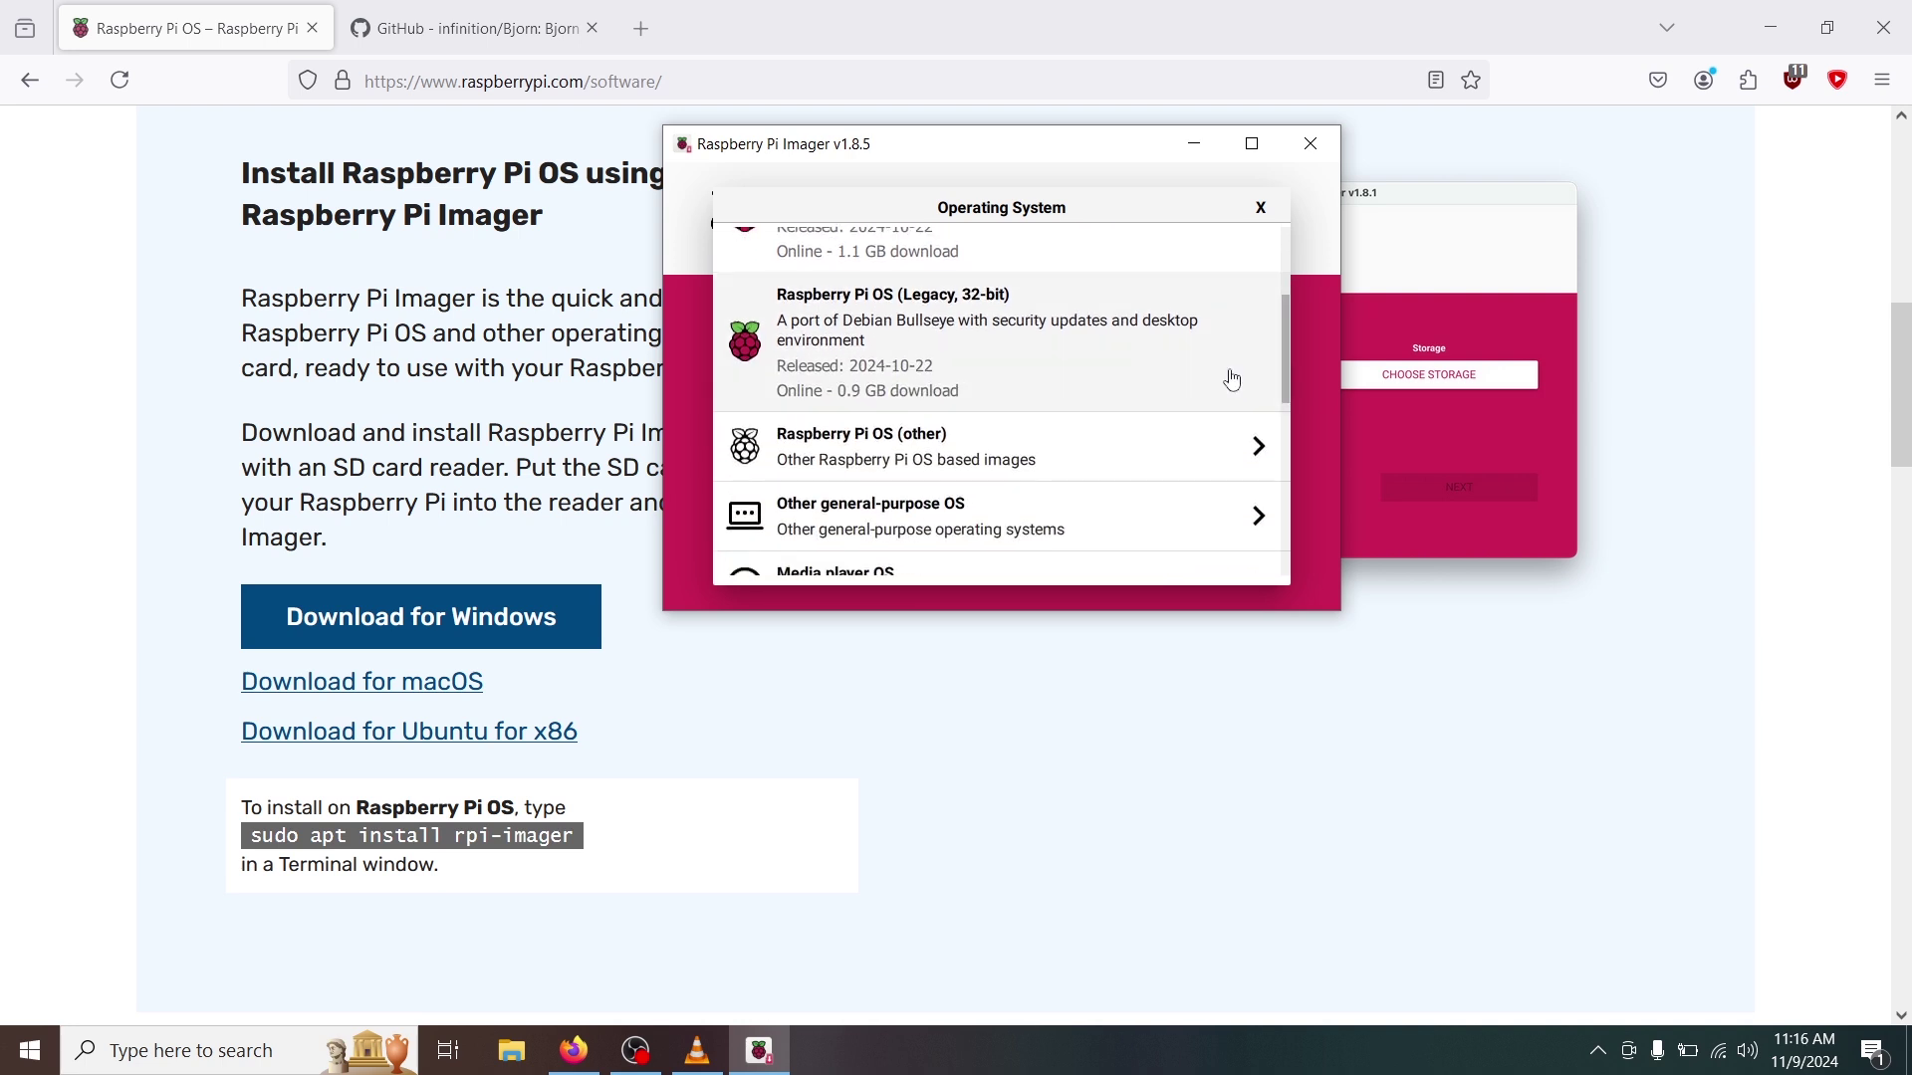
click(856, 453)
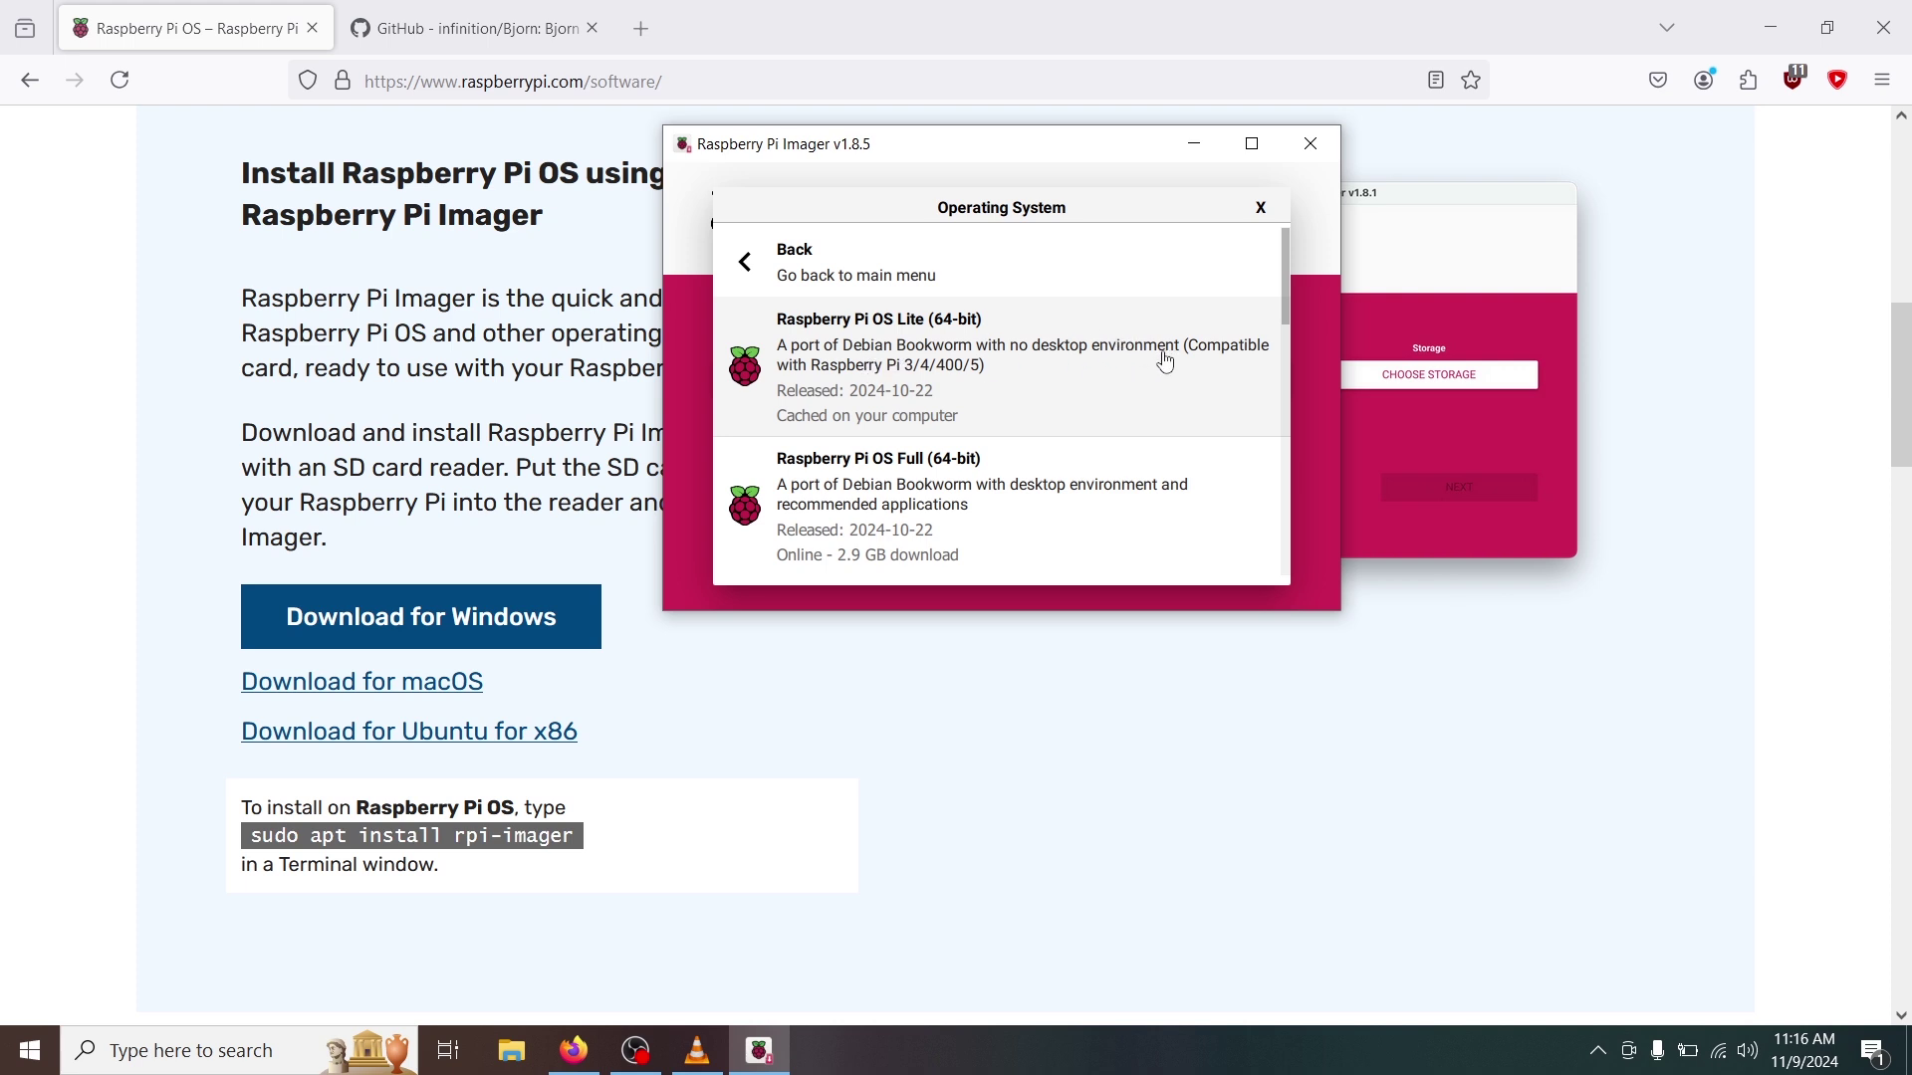
click(1004, 380)
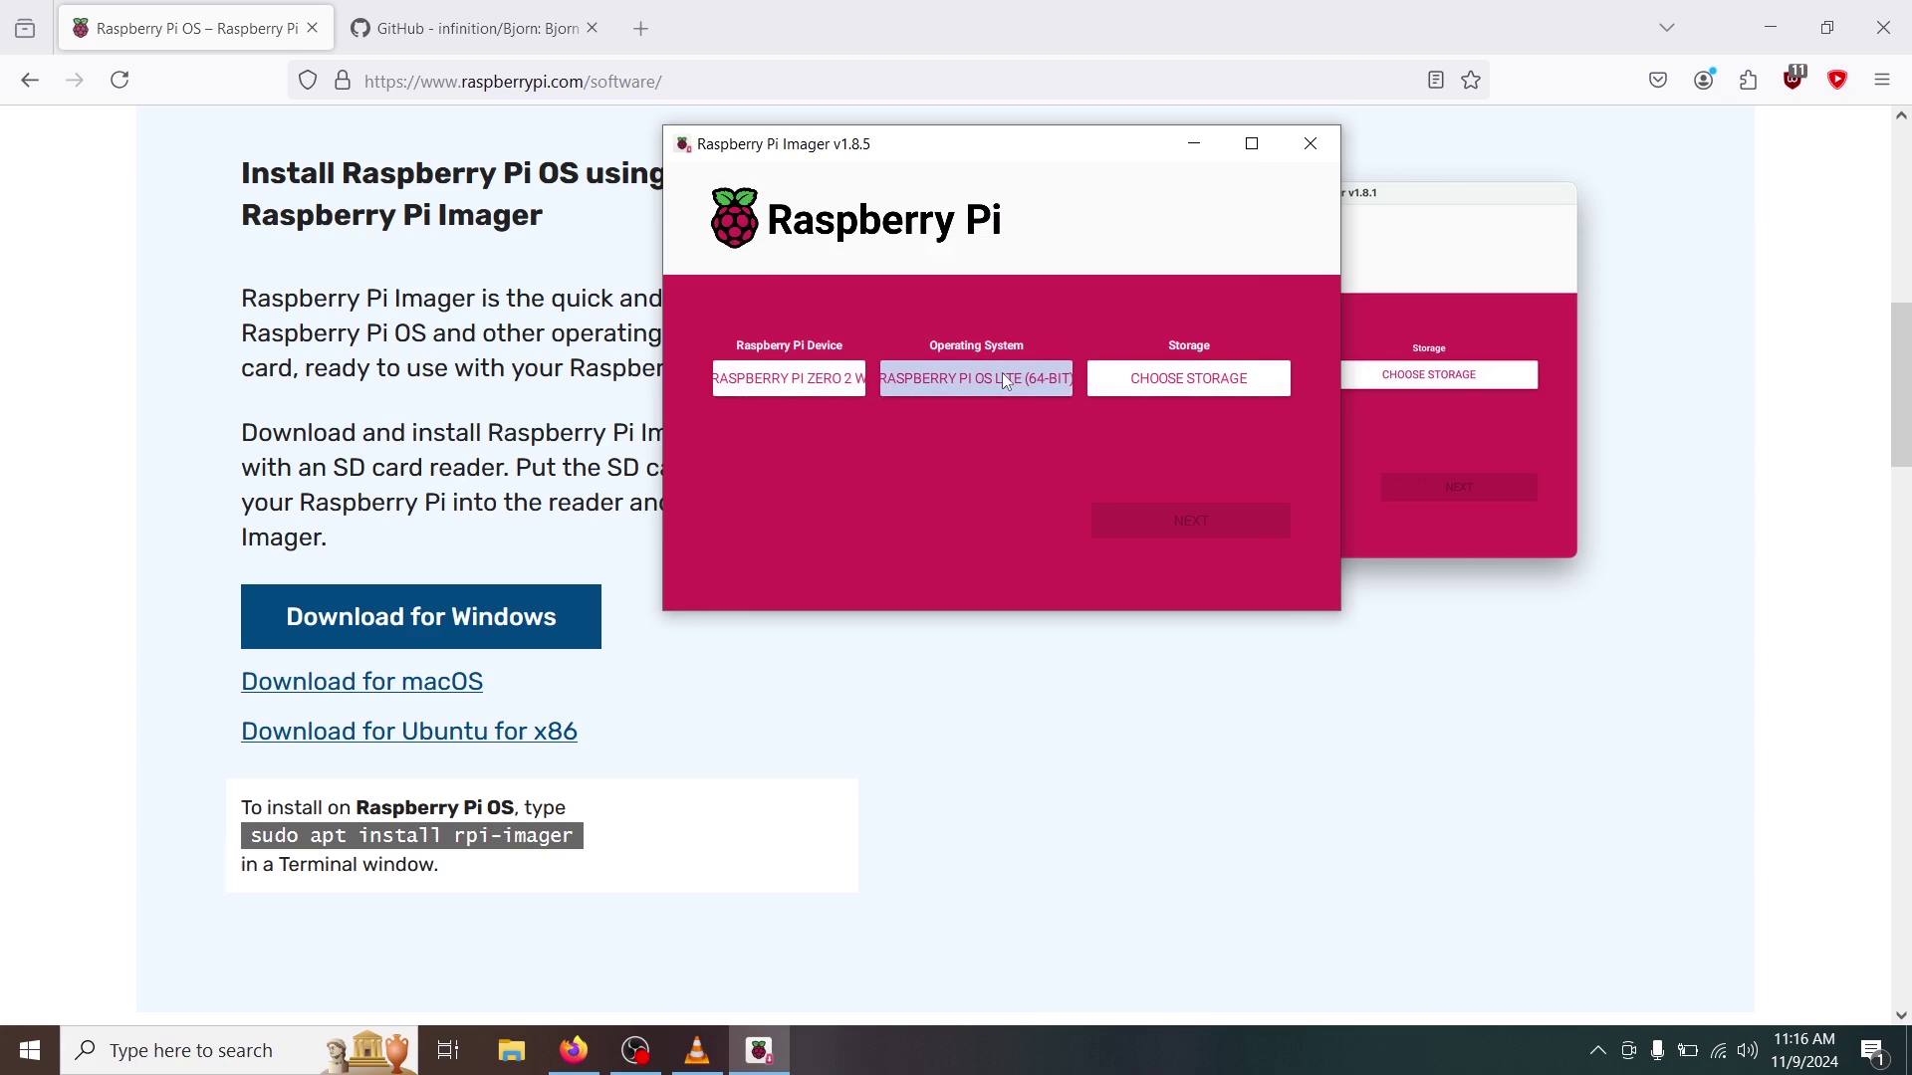
click(1163, 385)
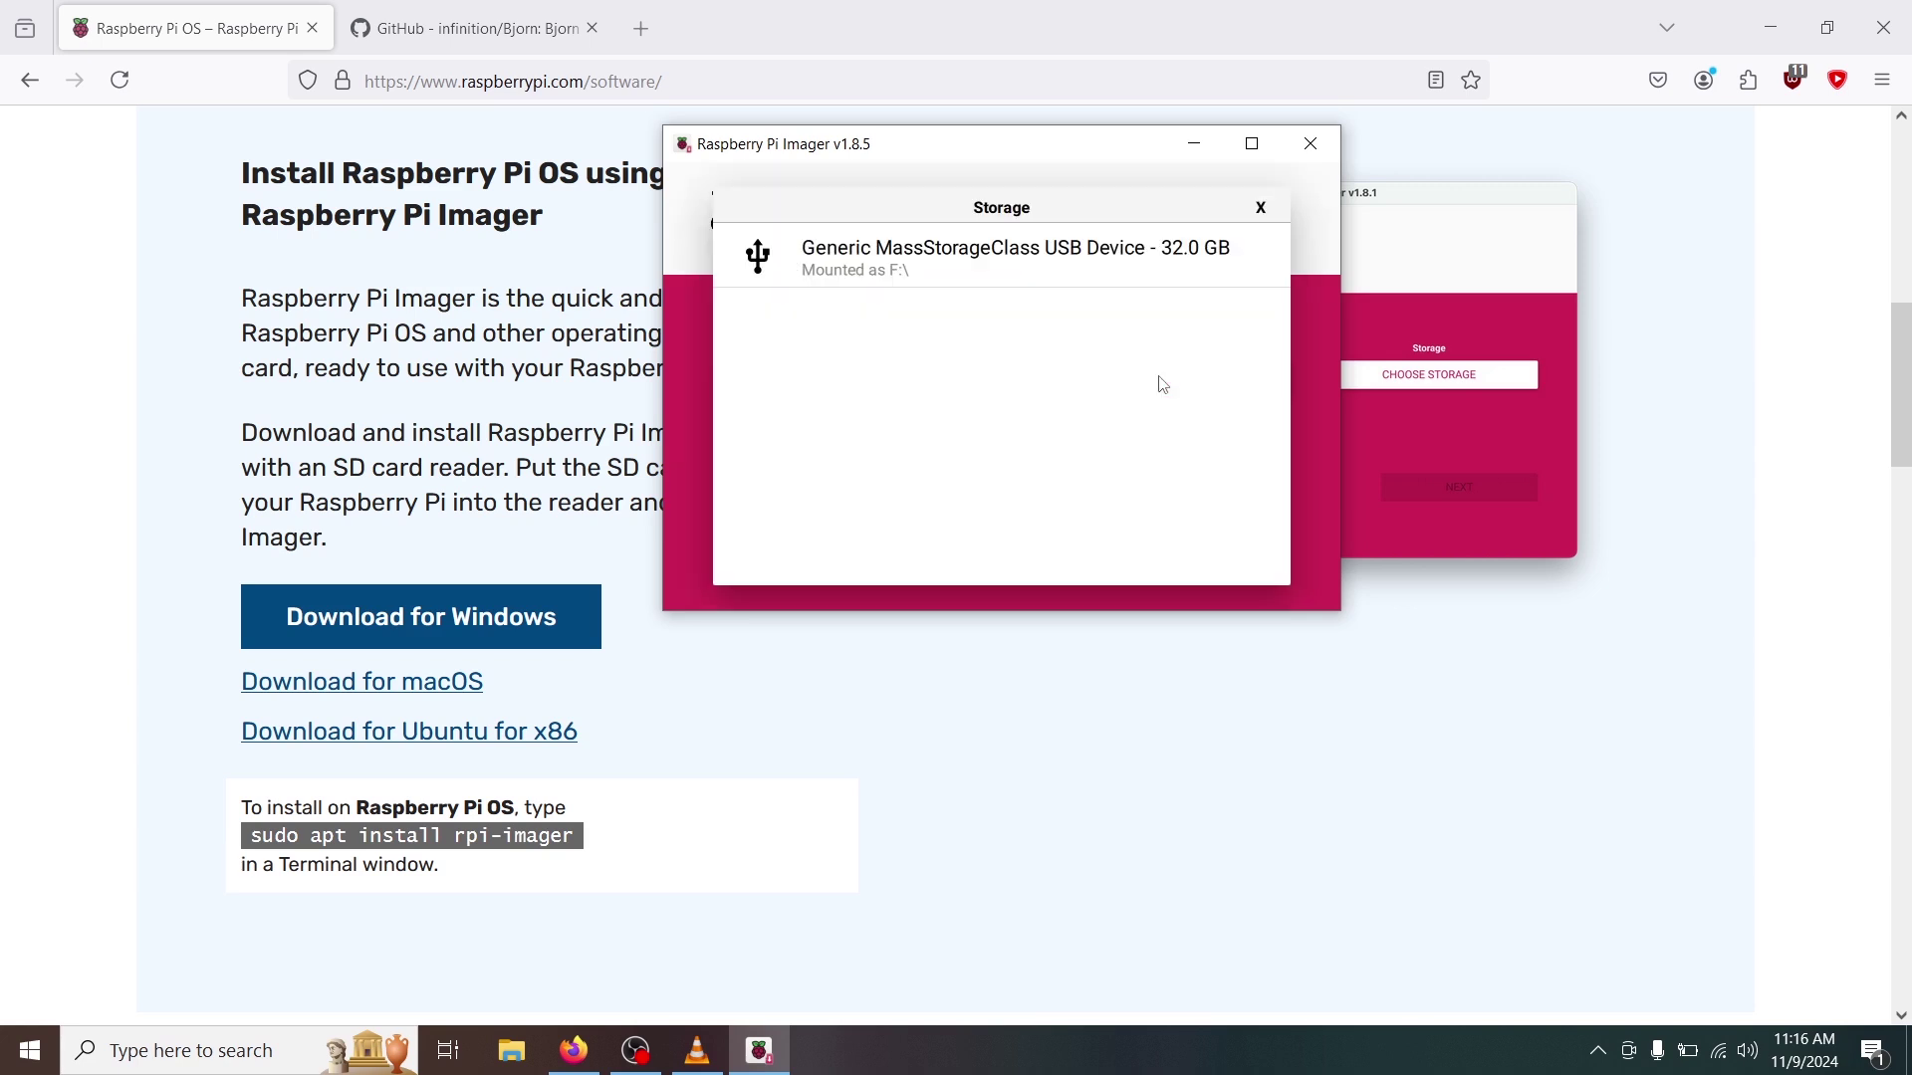
click(1017, 258)
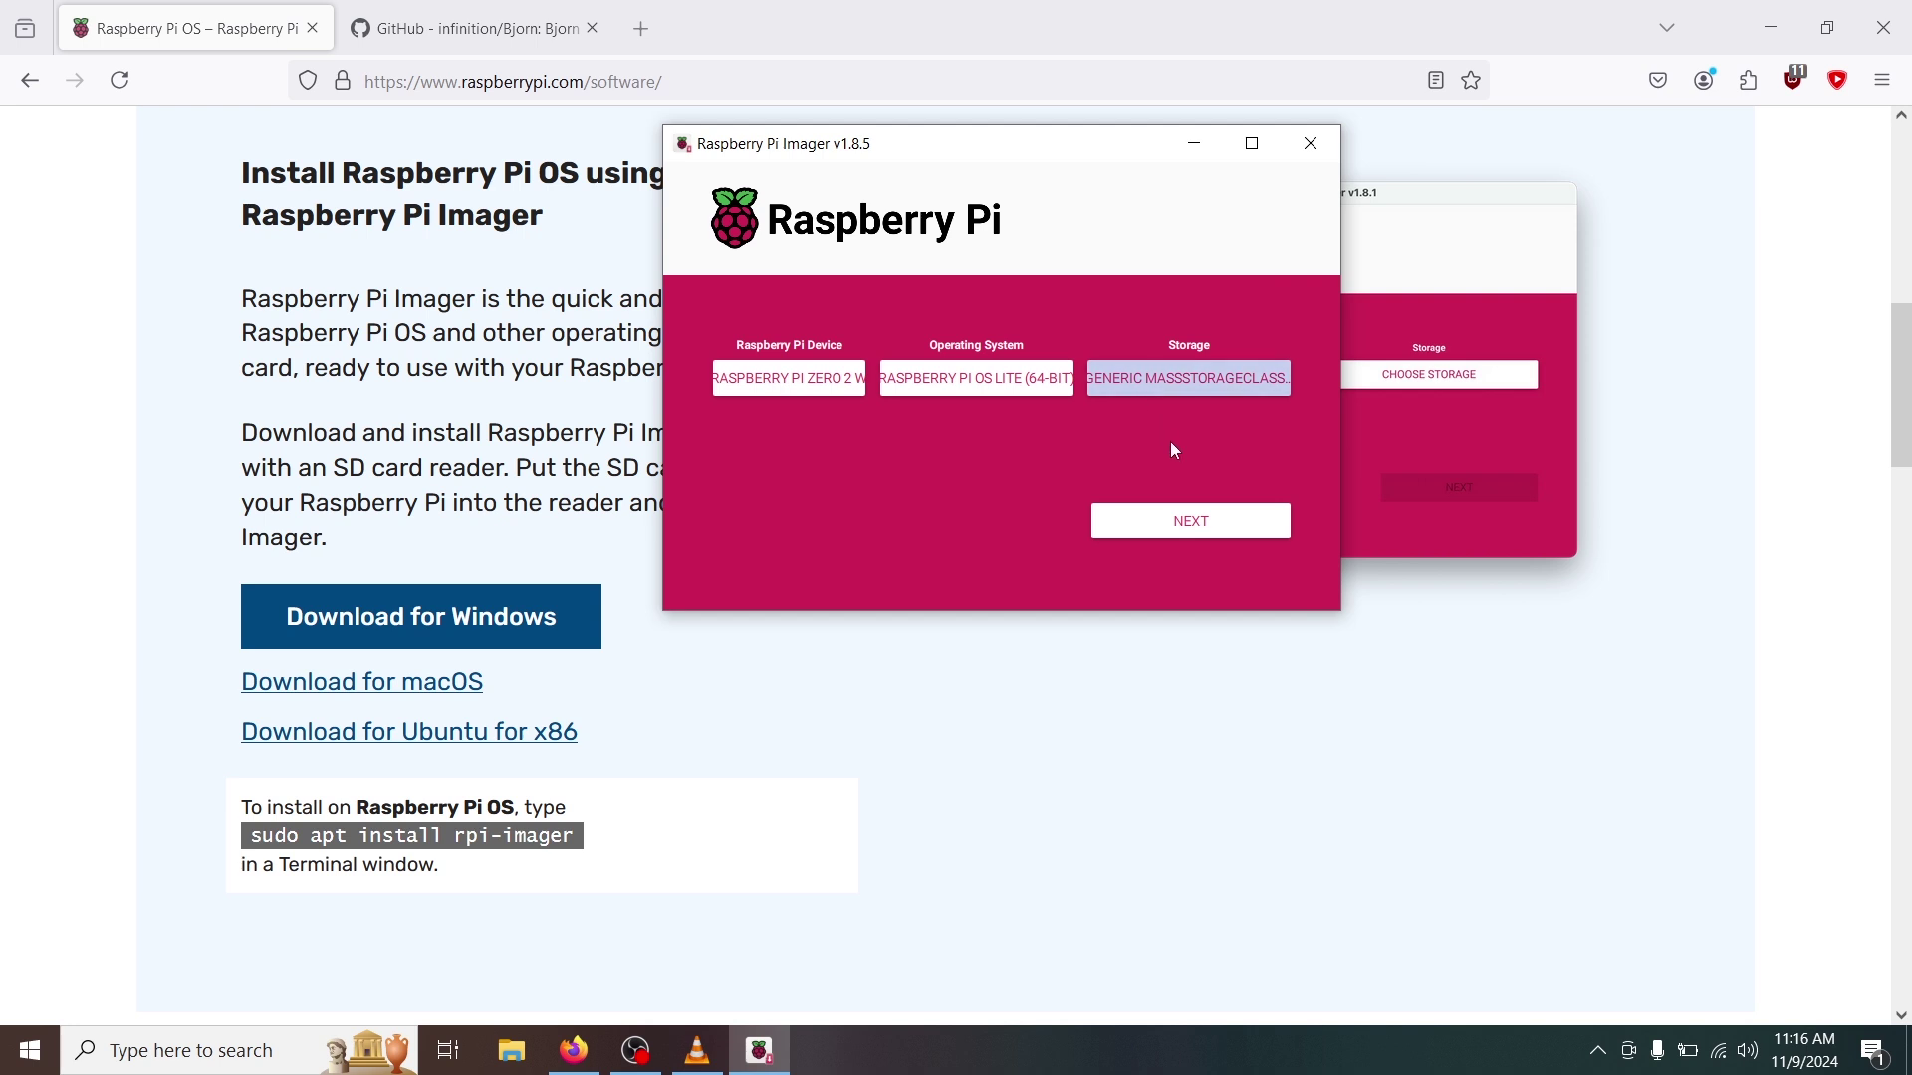
click(1151, 517)
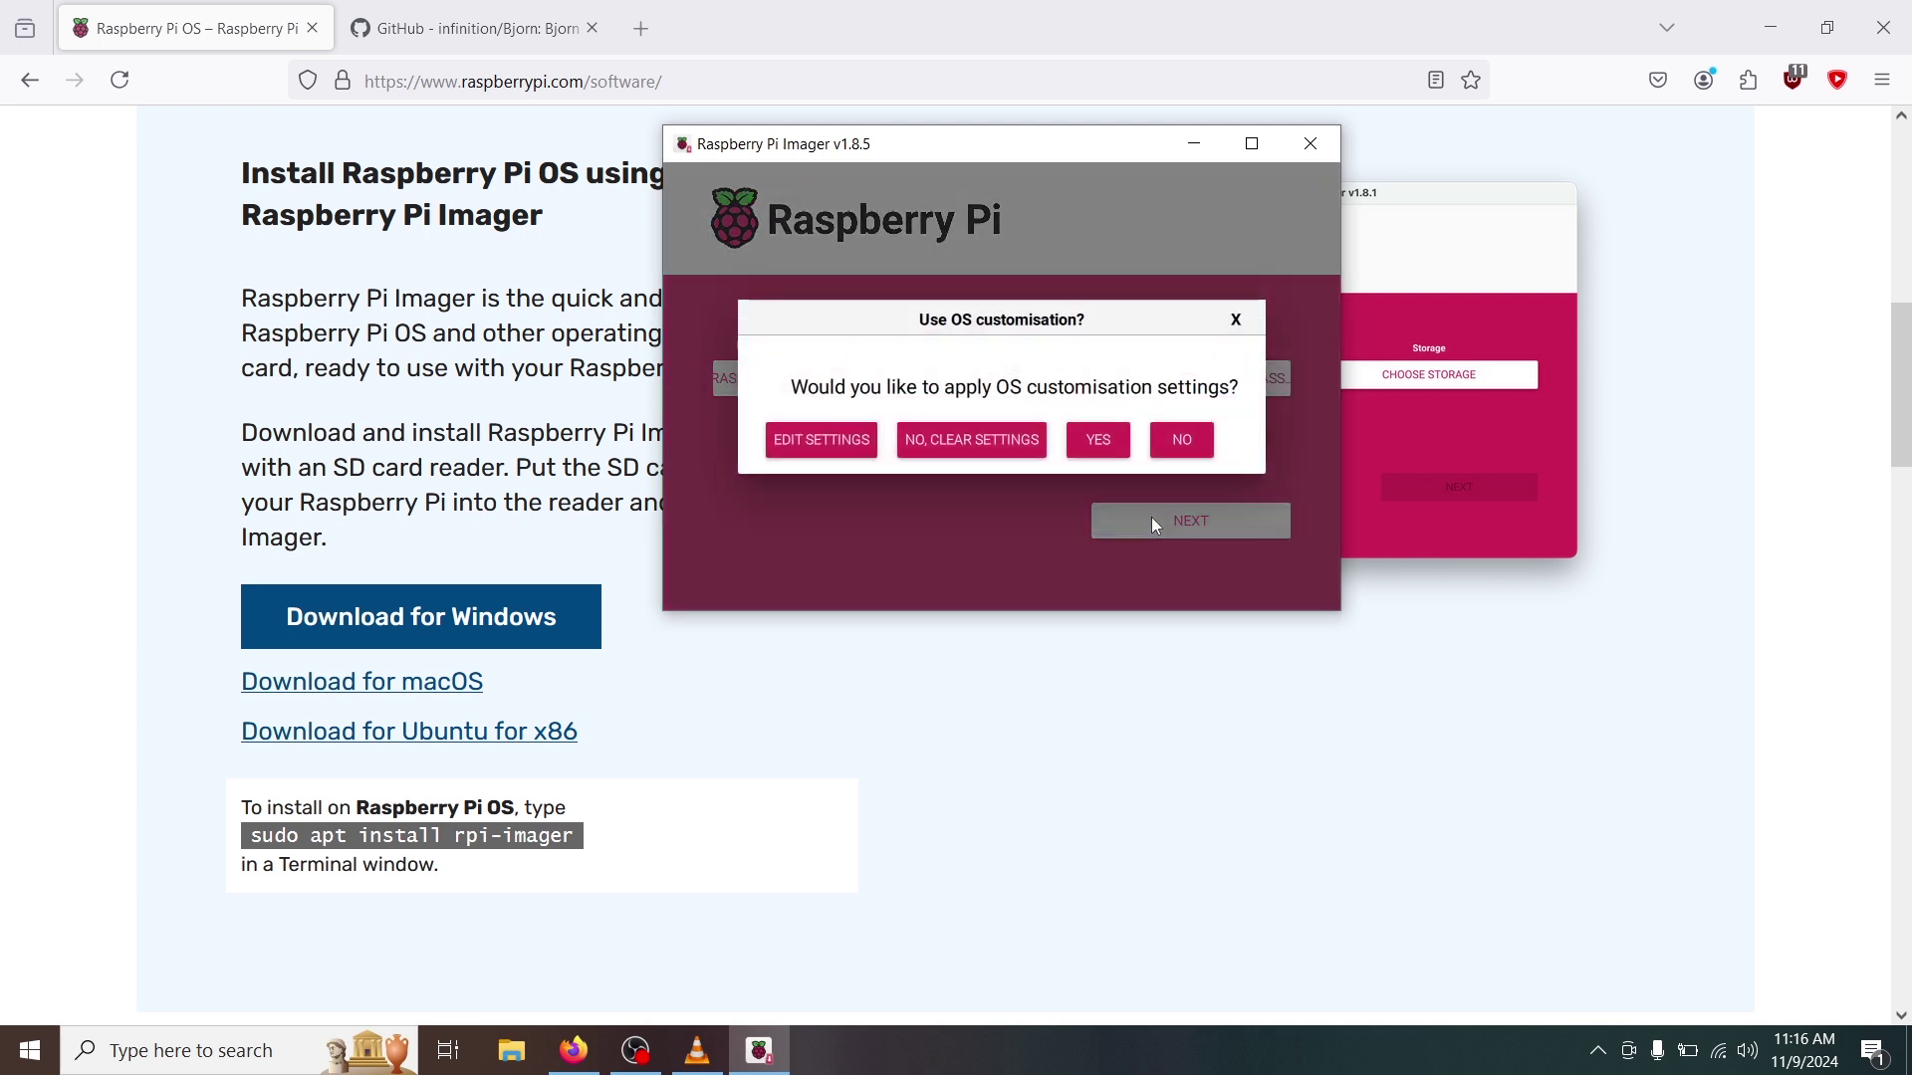
In OS customisation, enter the user password and the Wi-Fi password, then view the SSH service settings.
click(820, 439)
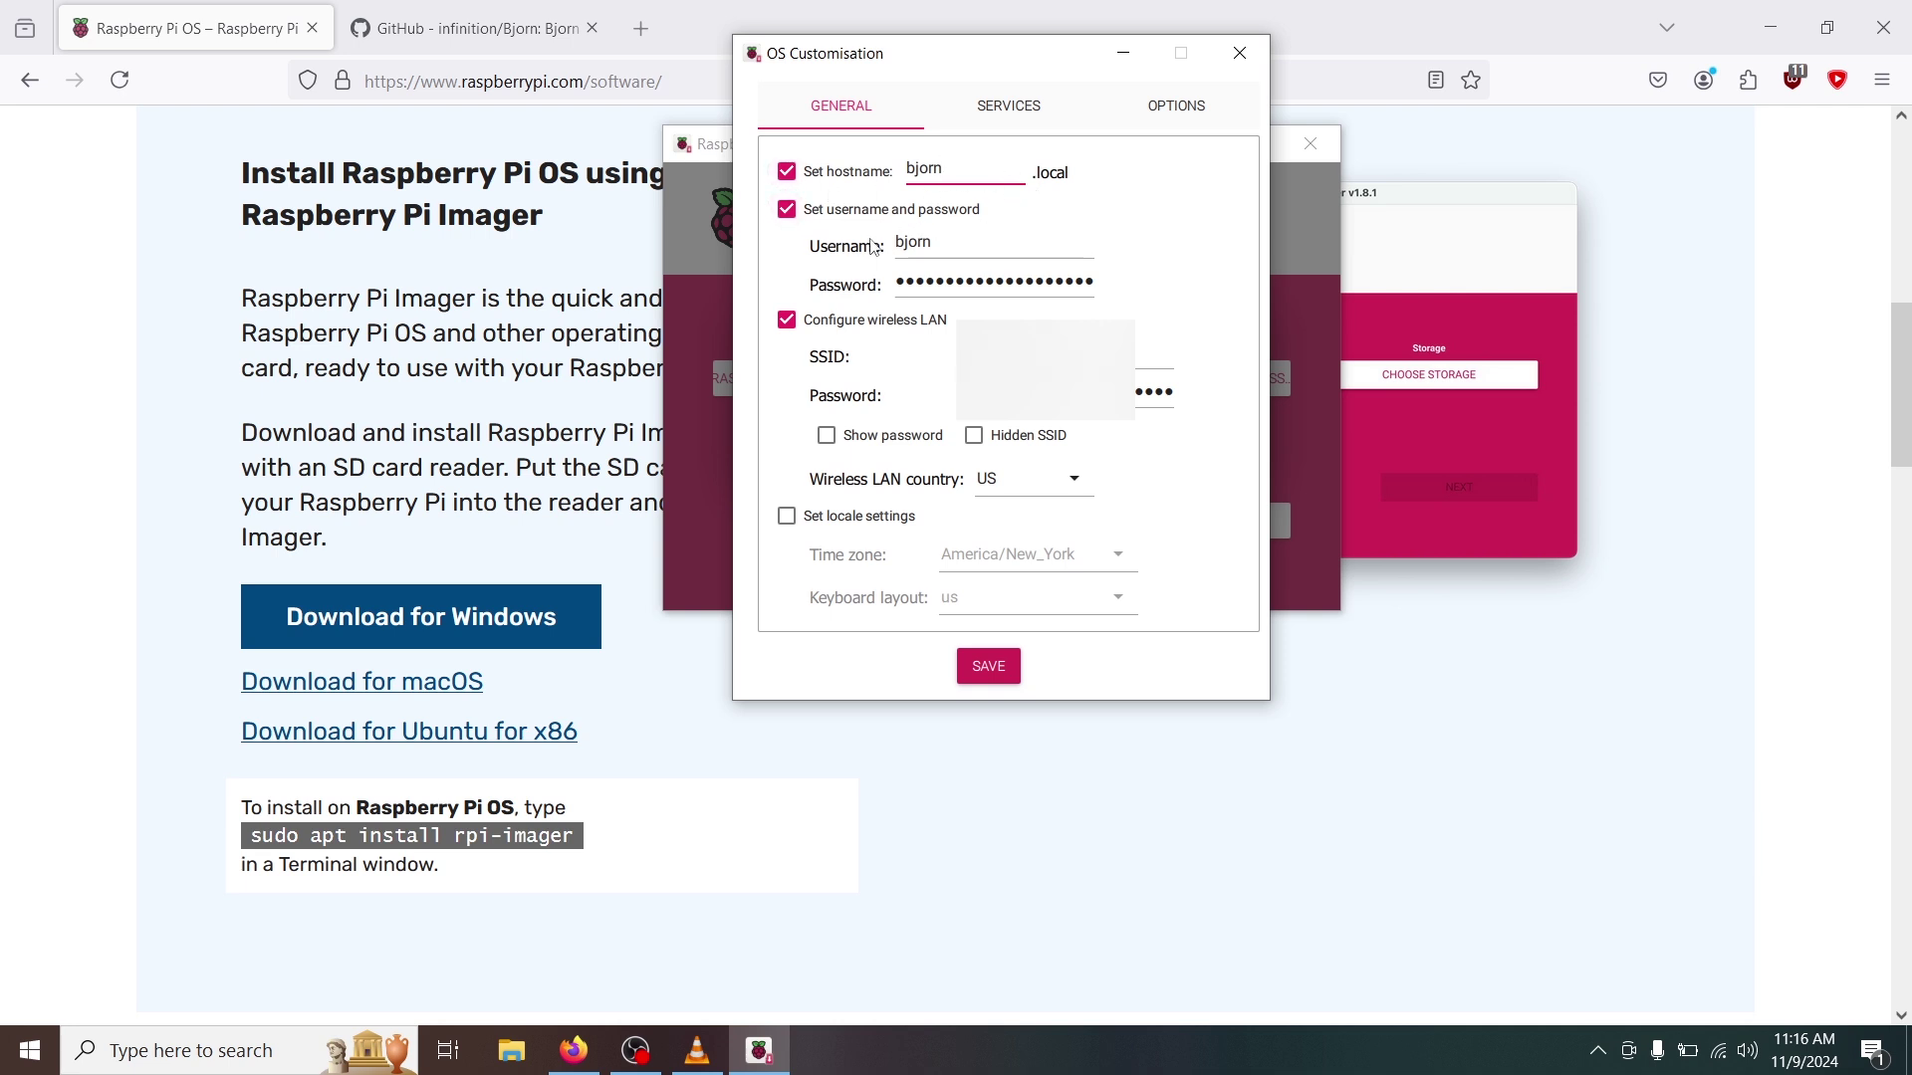
click(921, 289)
text(bjorn)
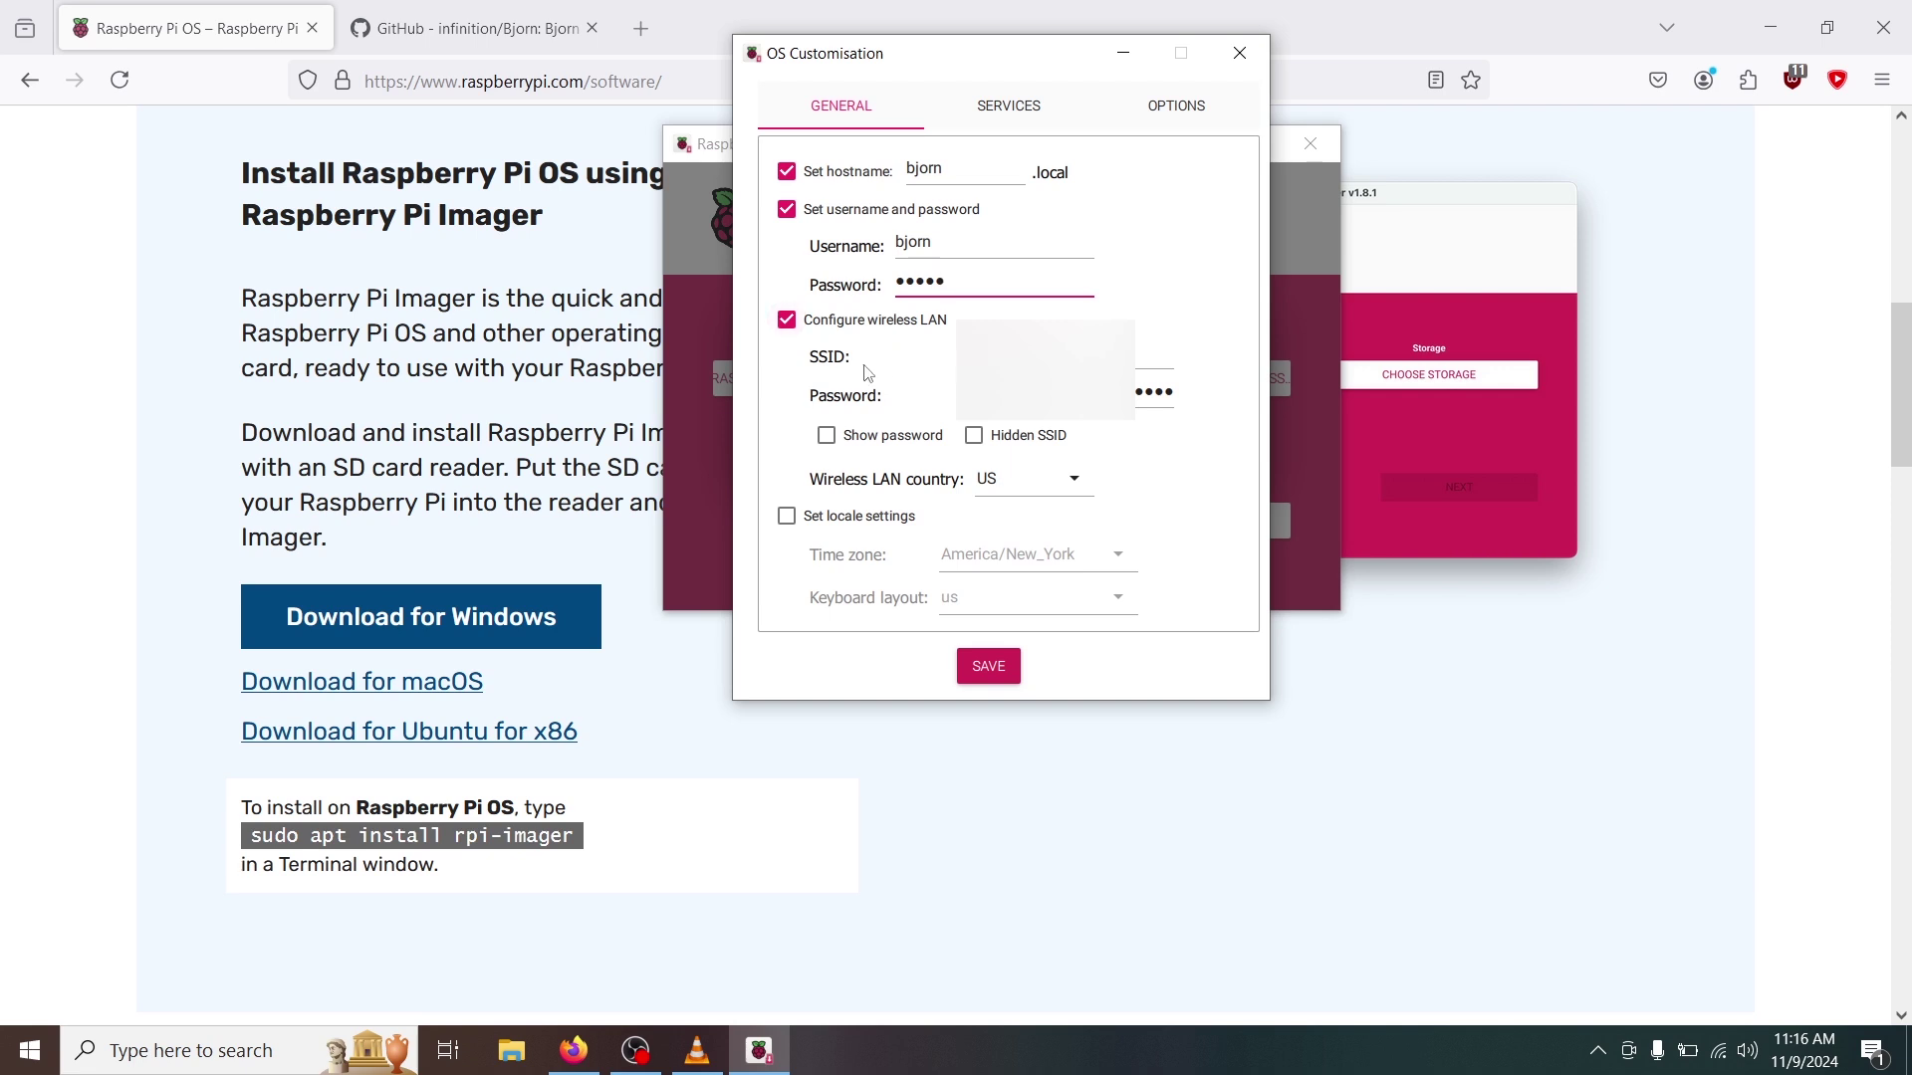
click(1155, 359)
key(Tab)
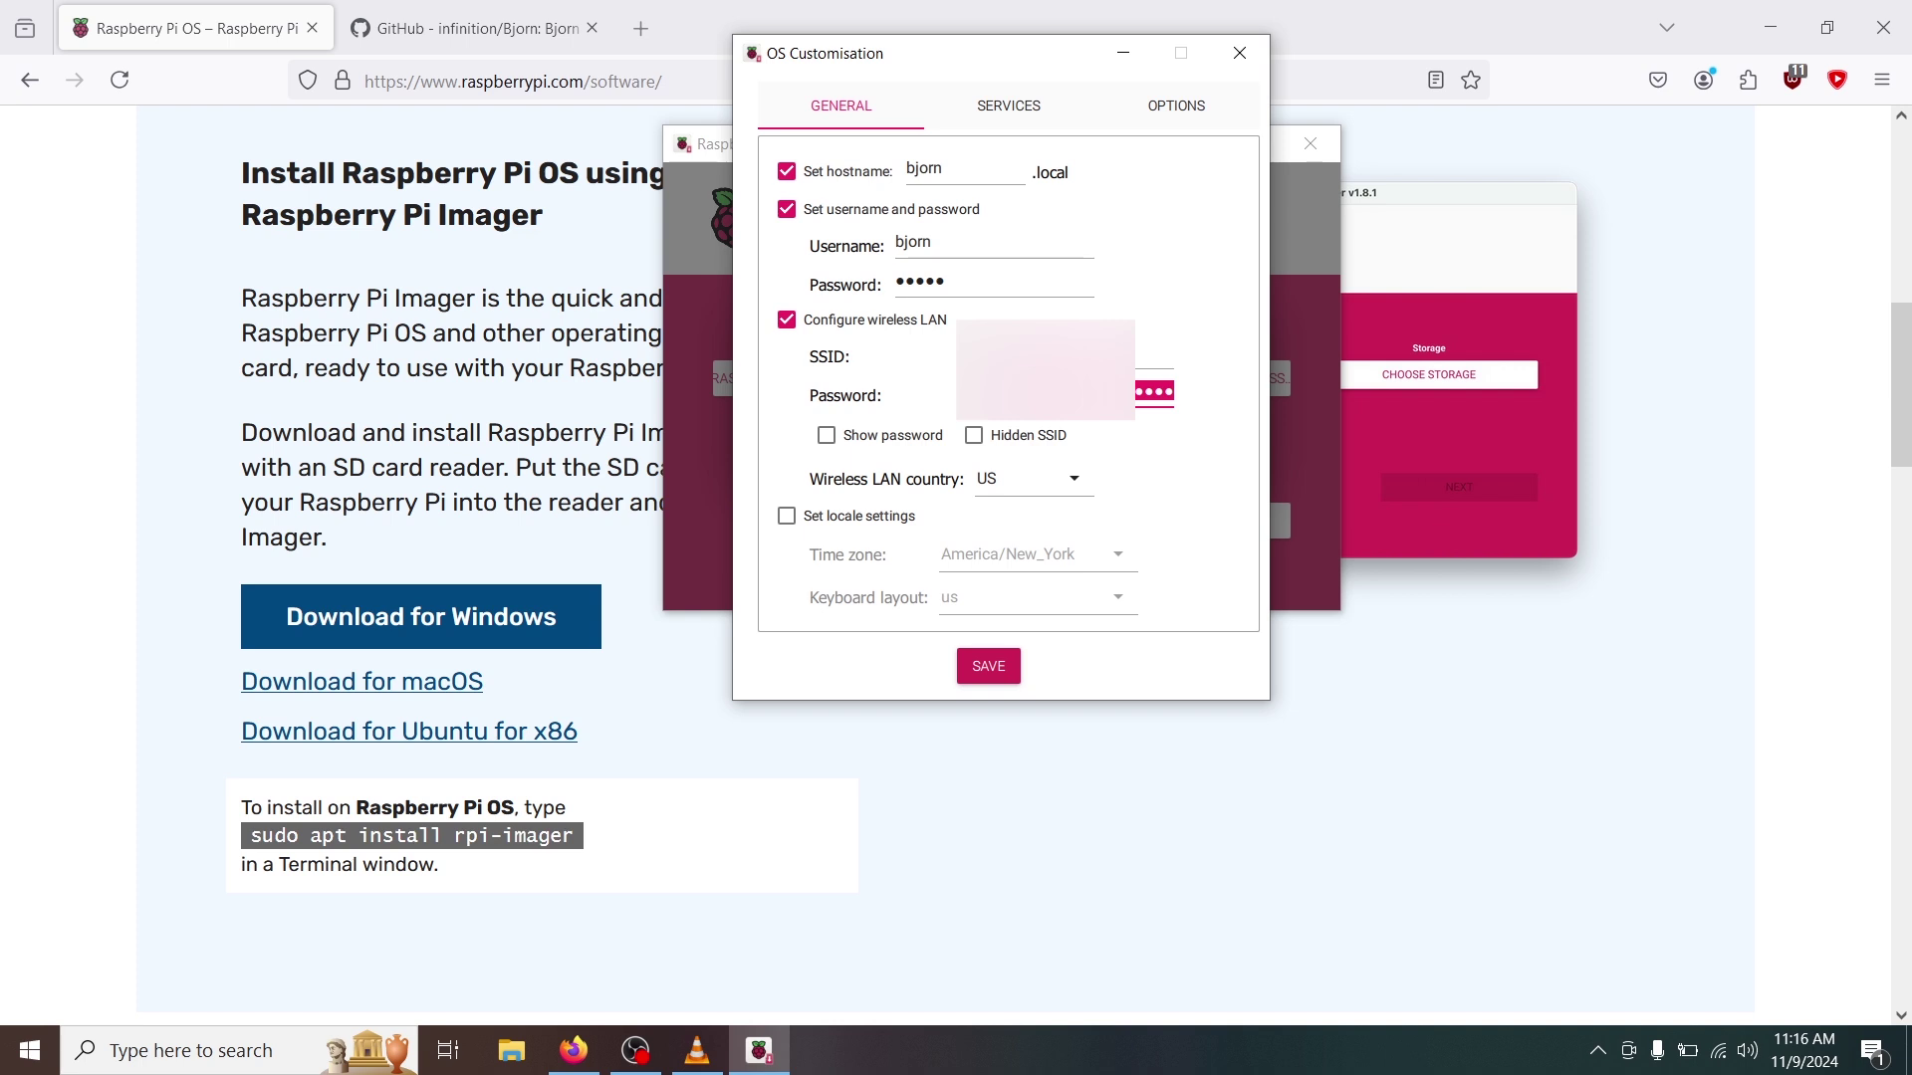
key(ctrl+v)
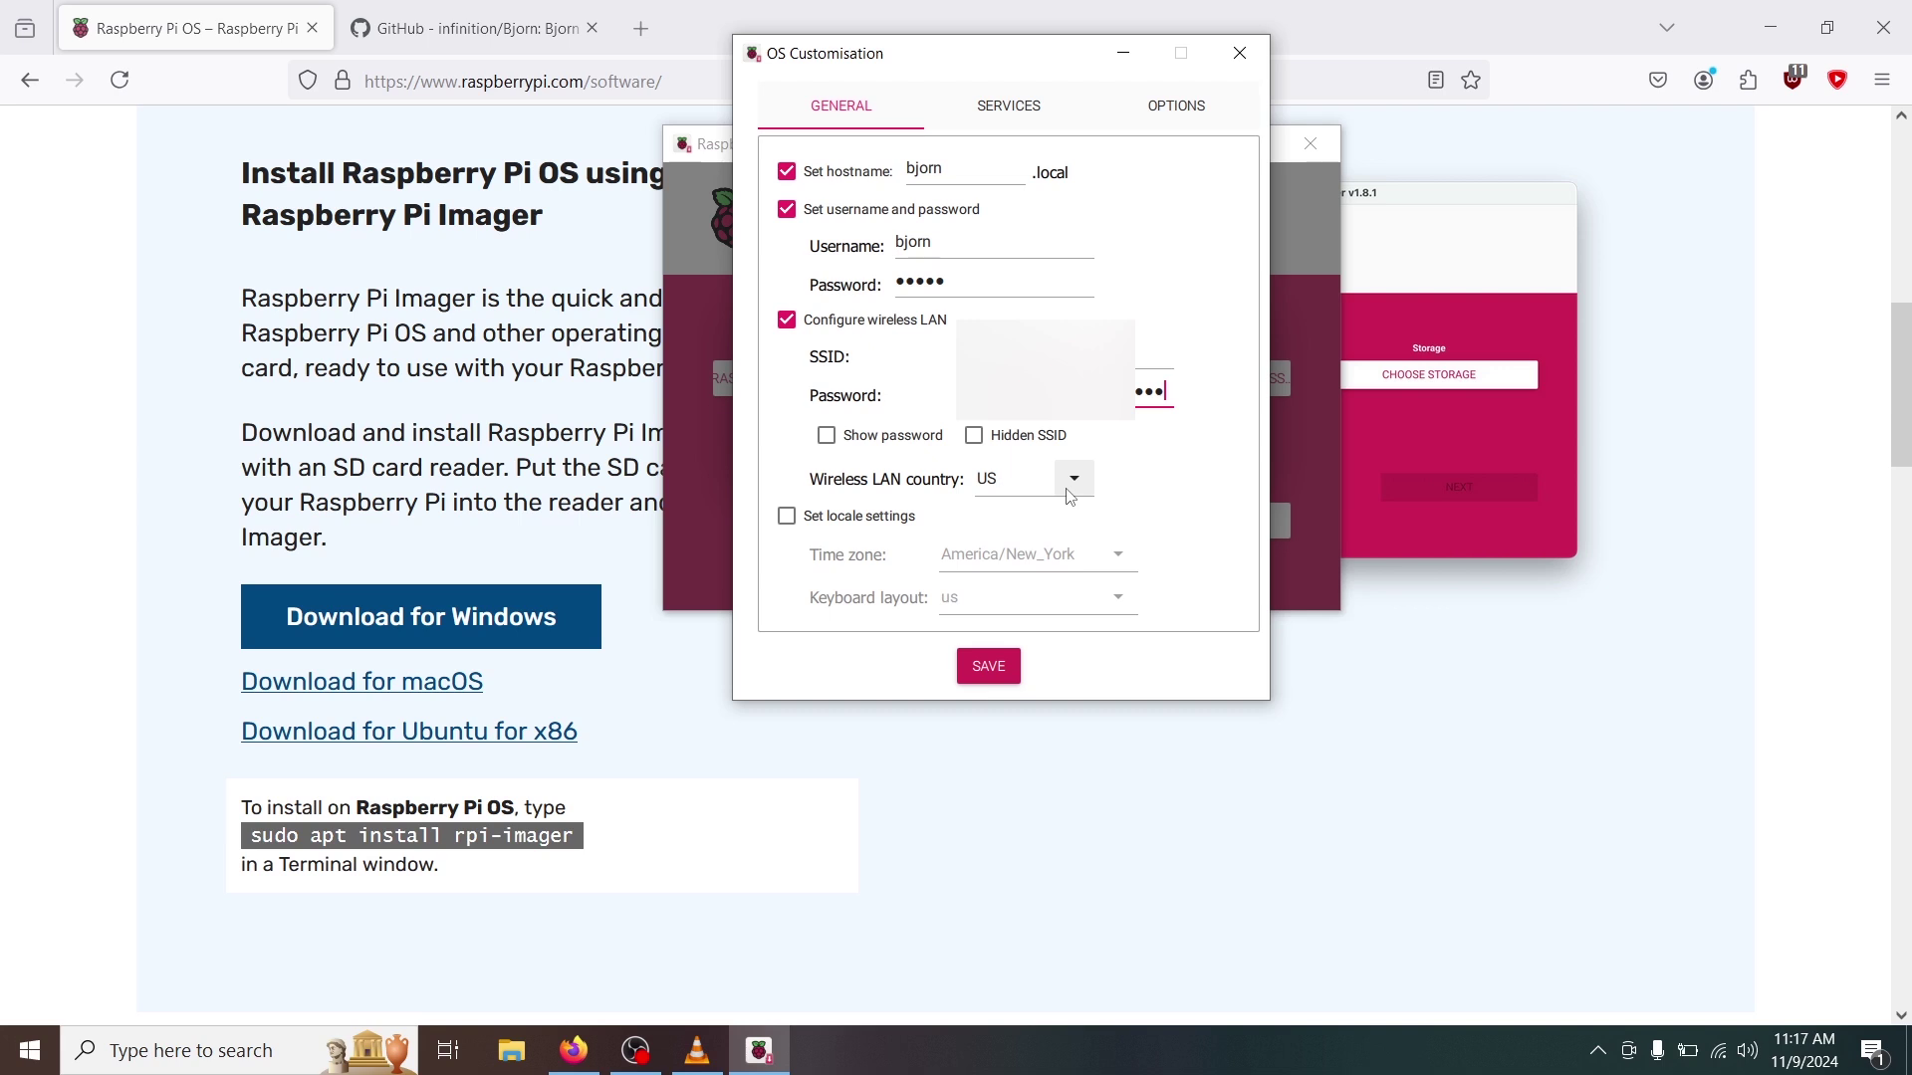
click(994, 117)
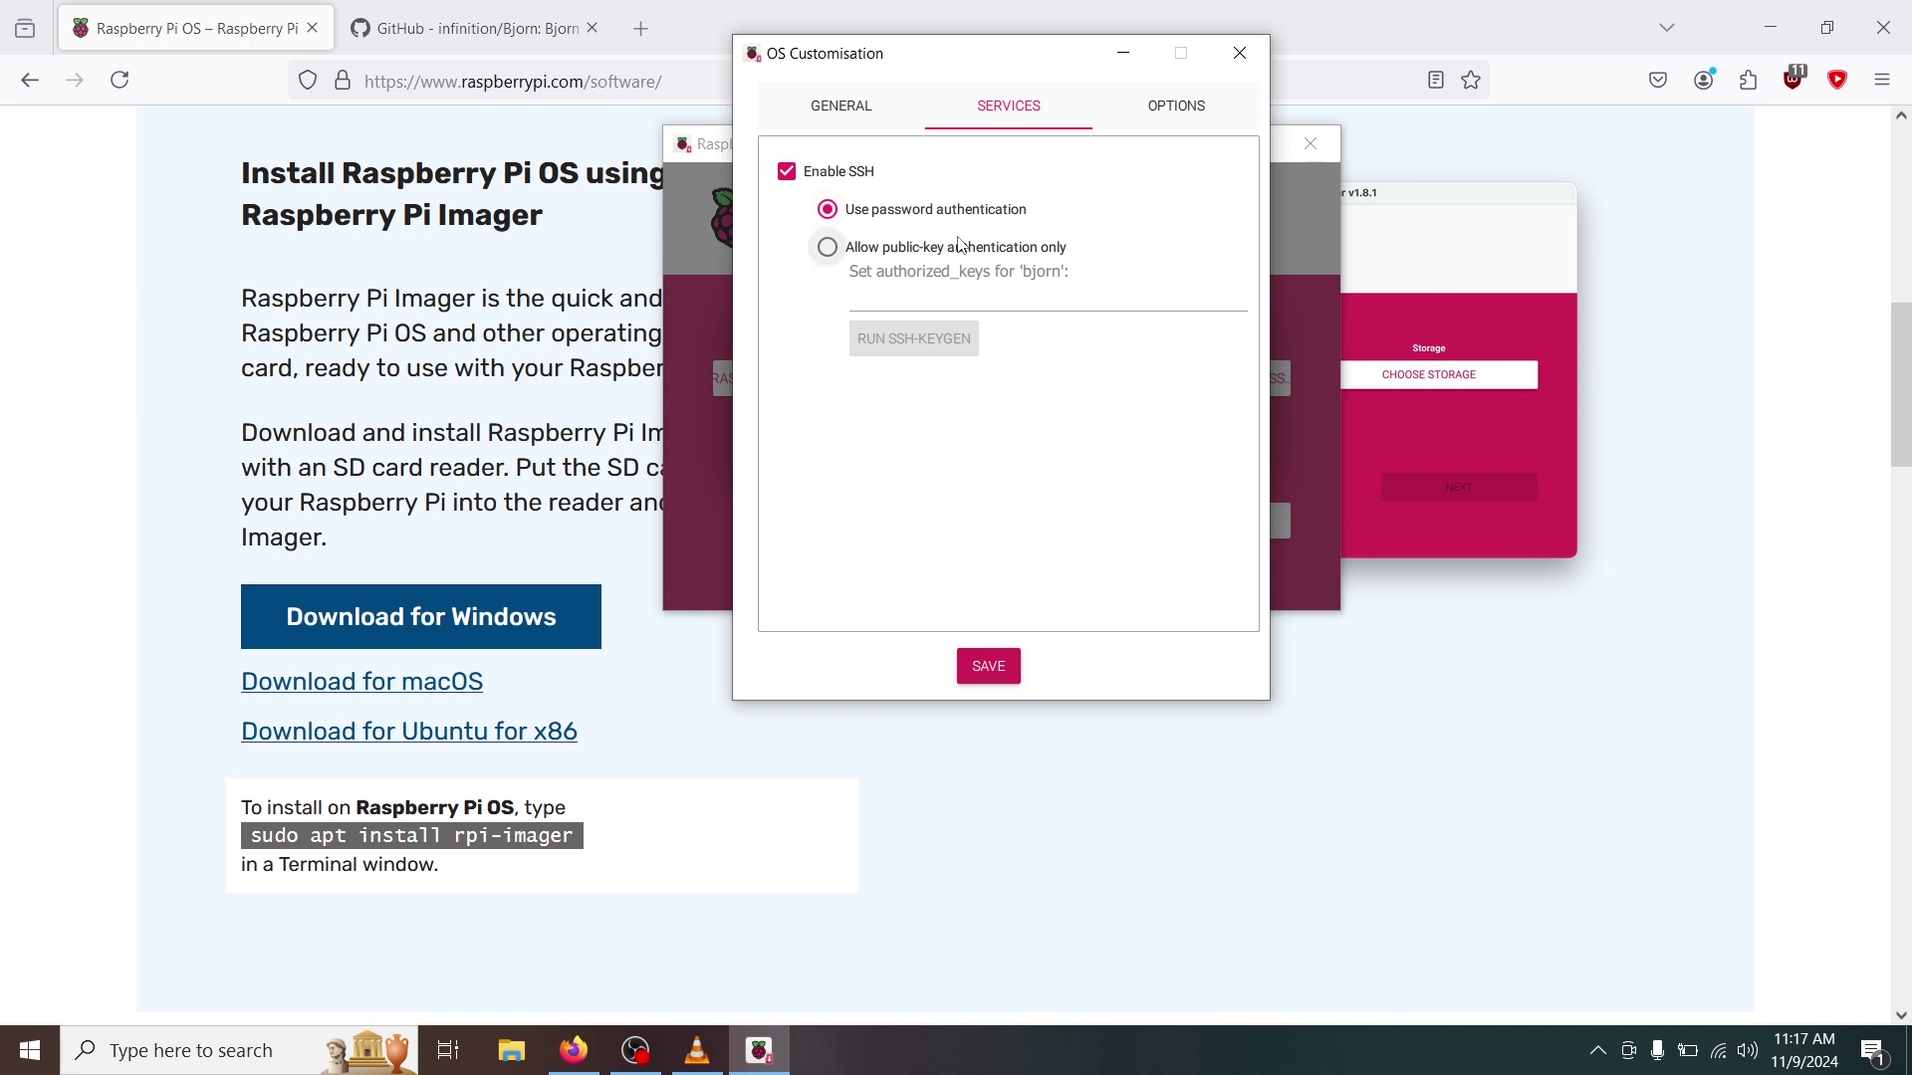
Save the customisation, confirm erasing the USB drive, let the image write, then close Imager.
click(1002, 665)
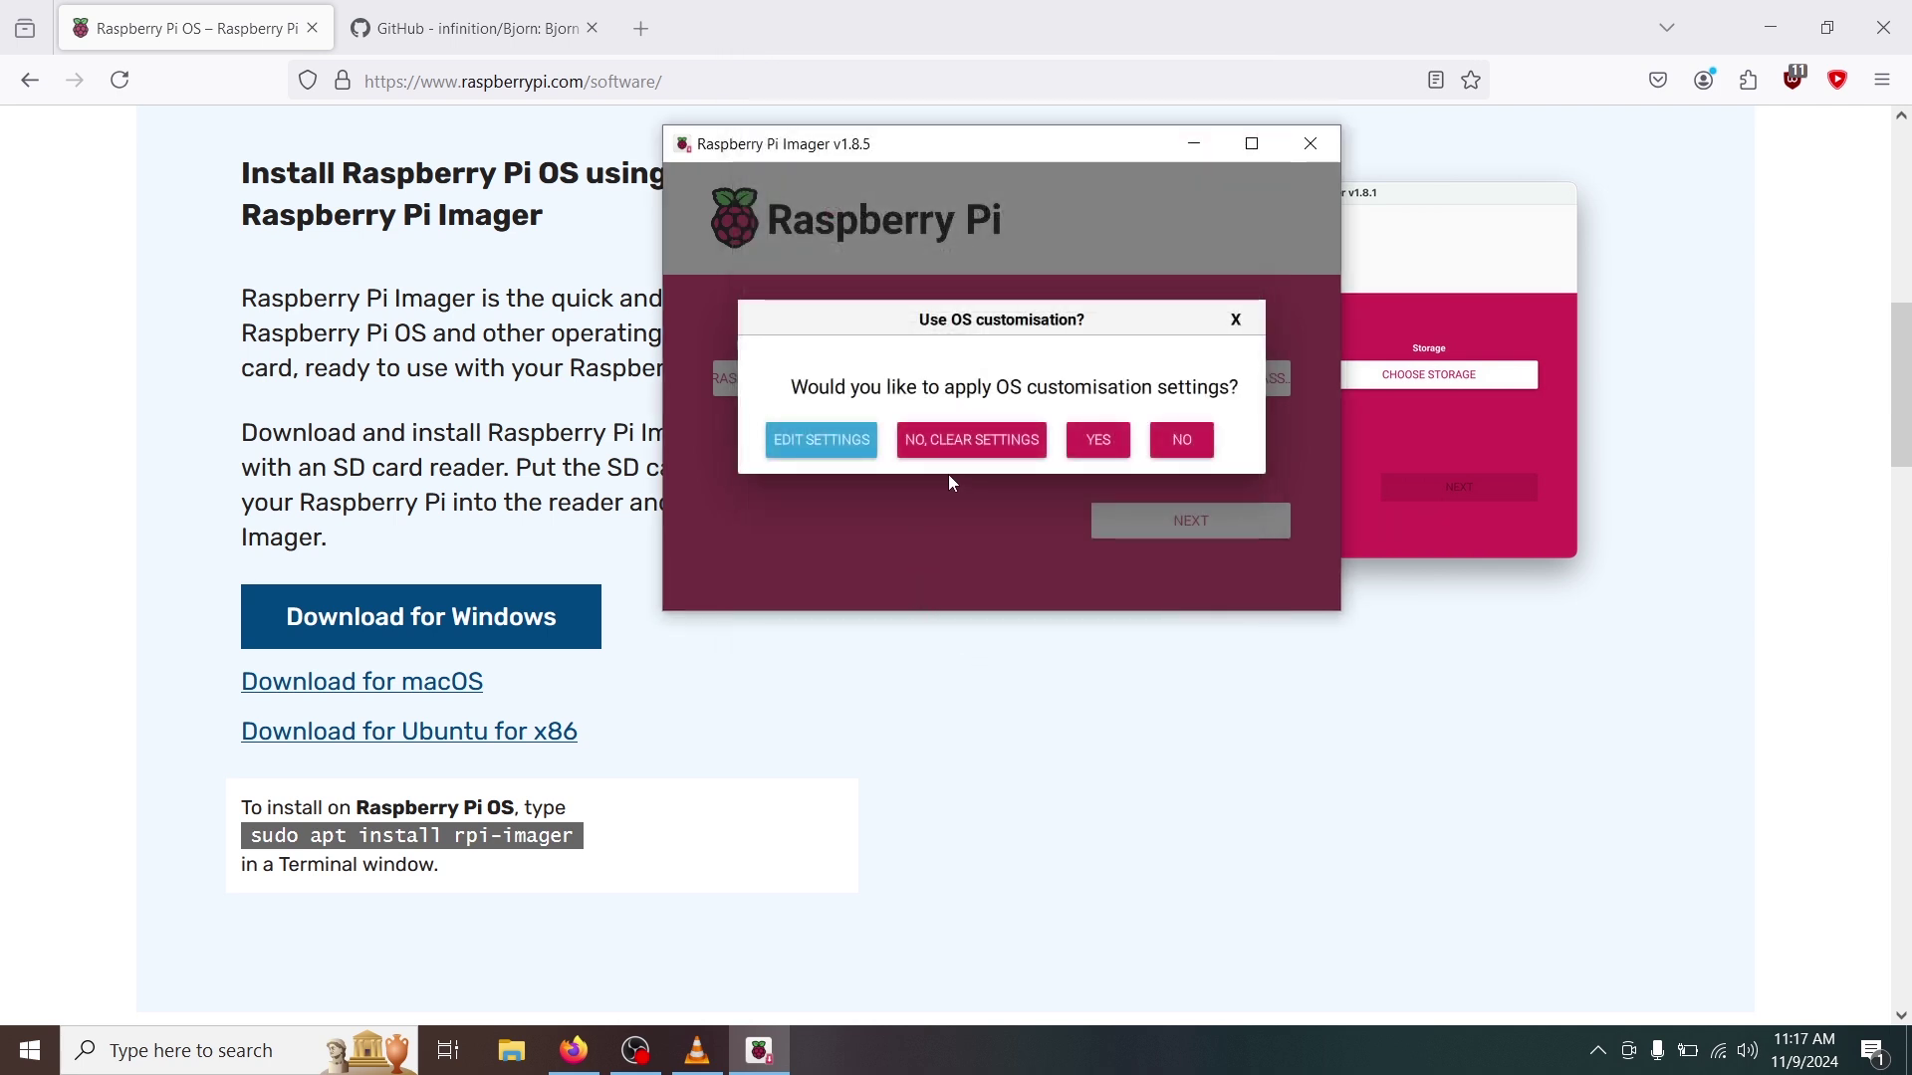
click(1097, 436)
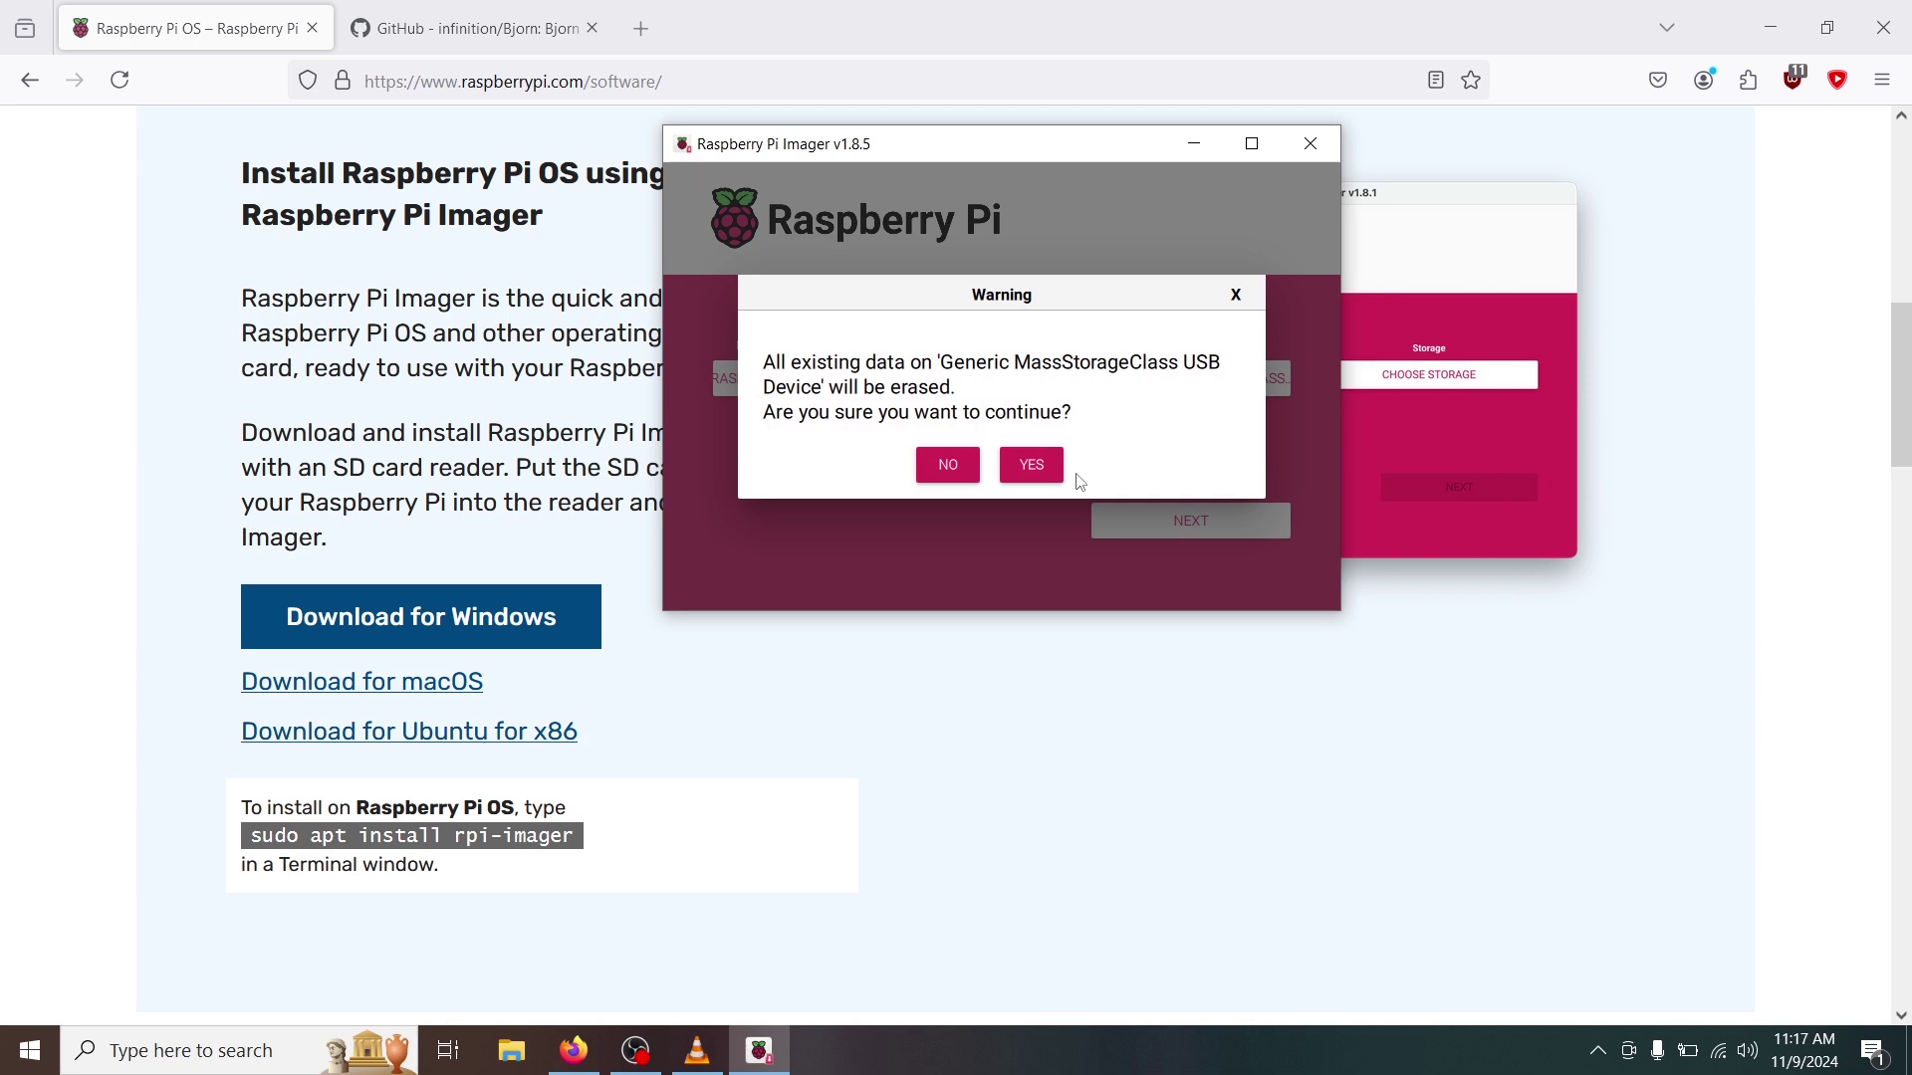
click(1041, 468)
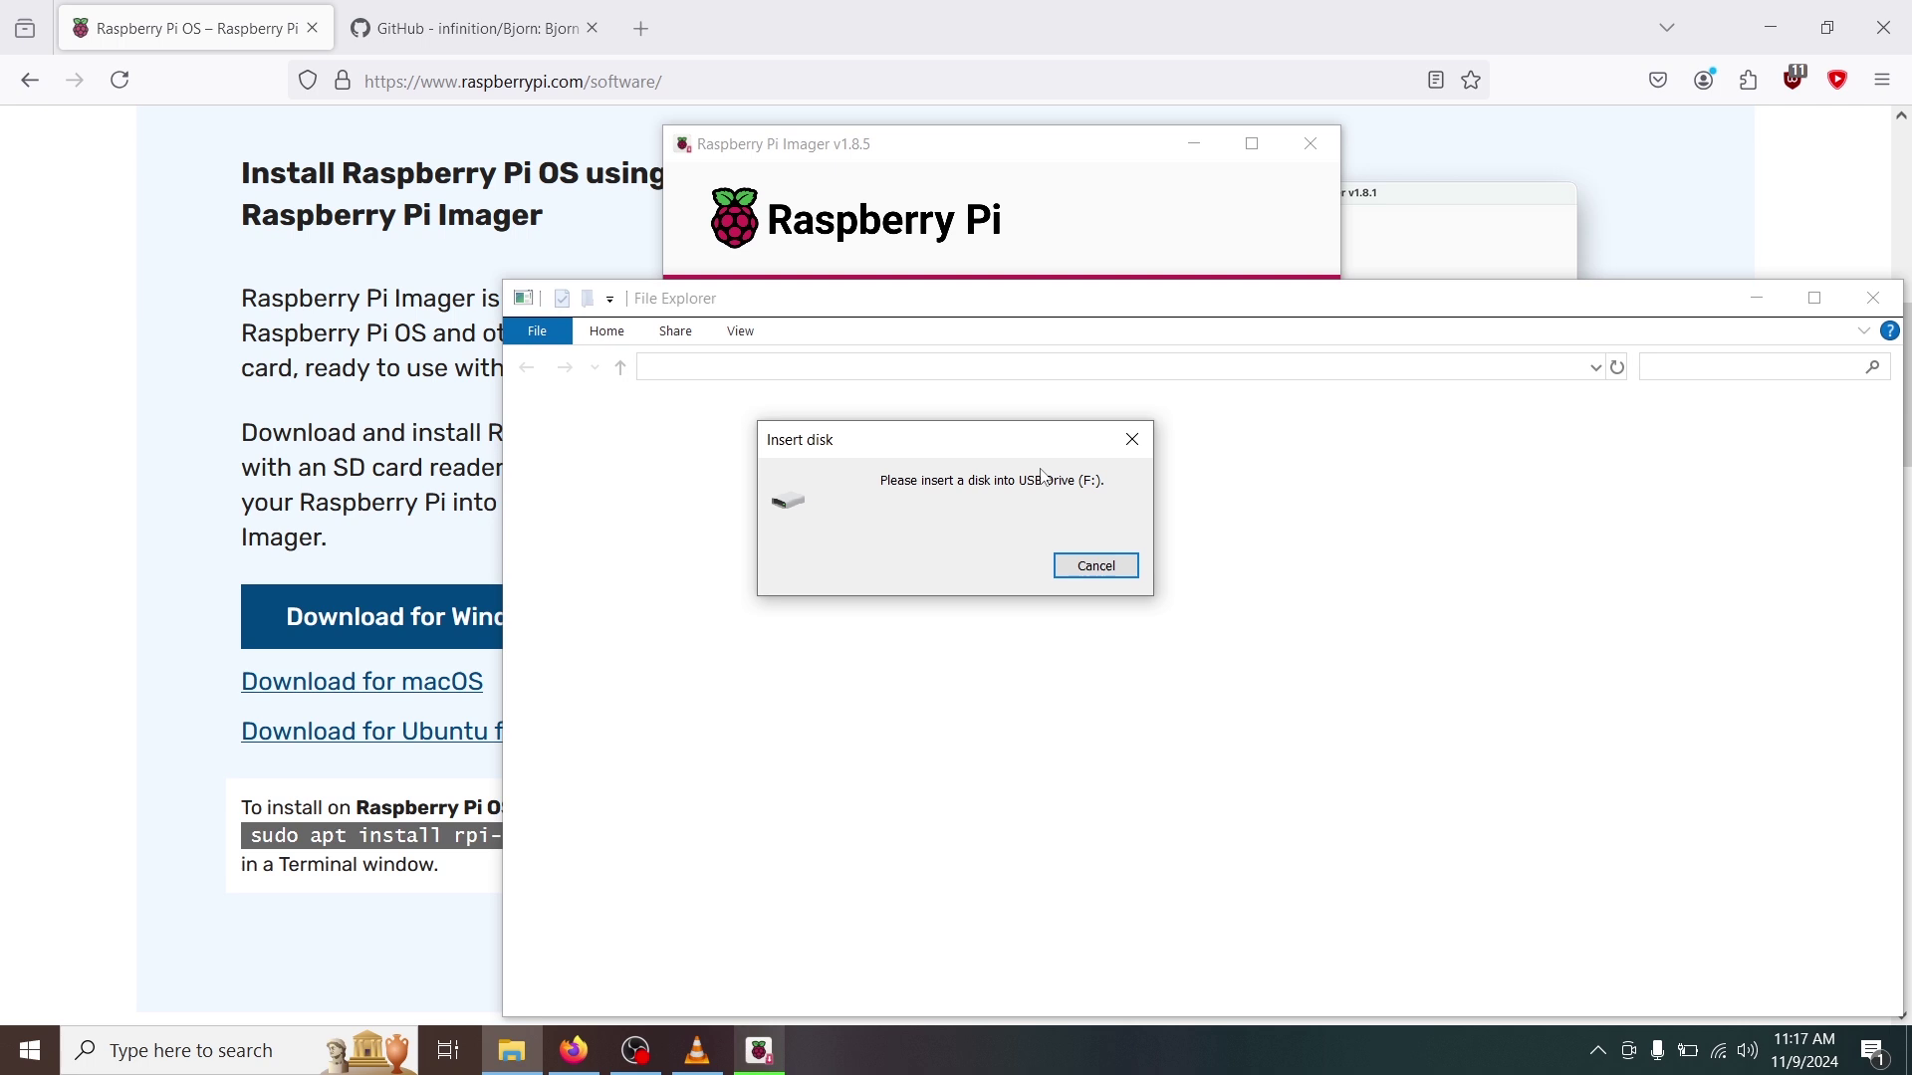
click(1132, 440)
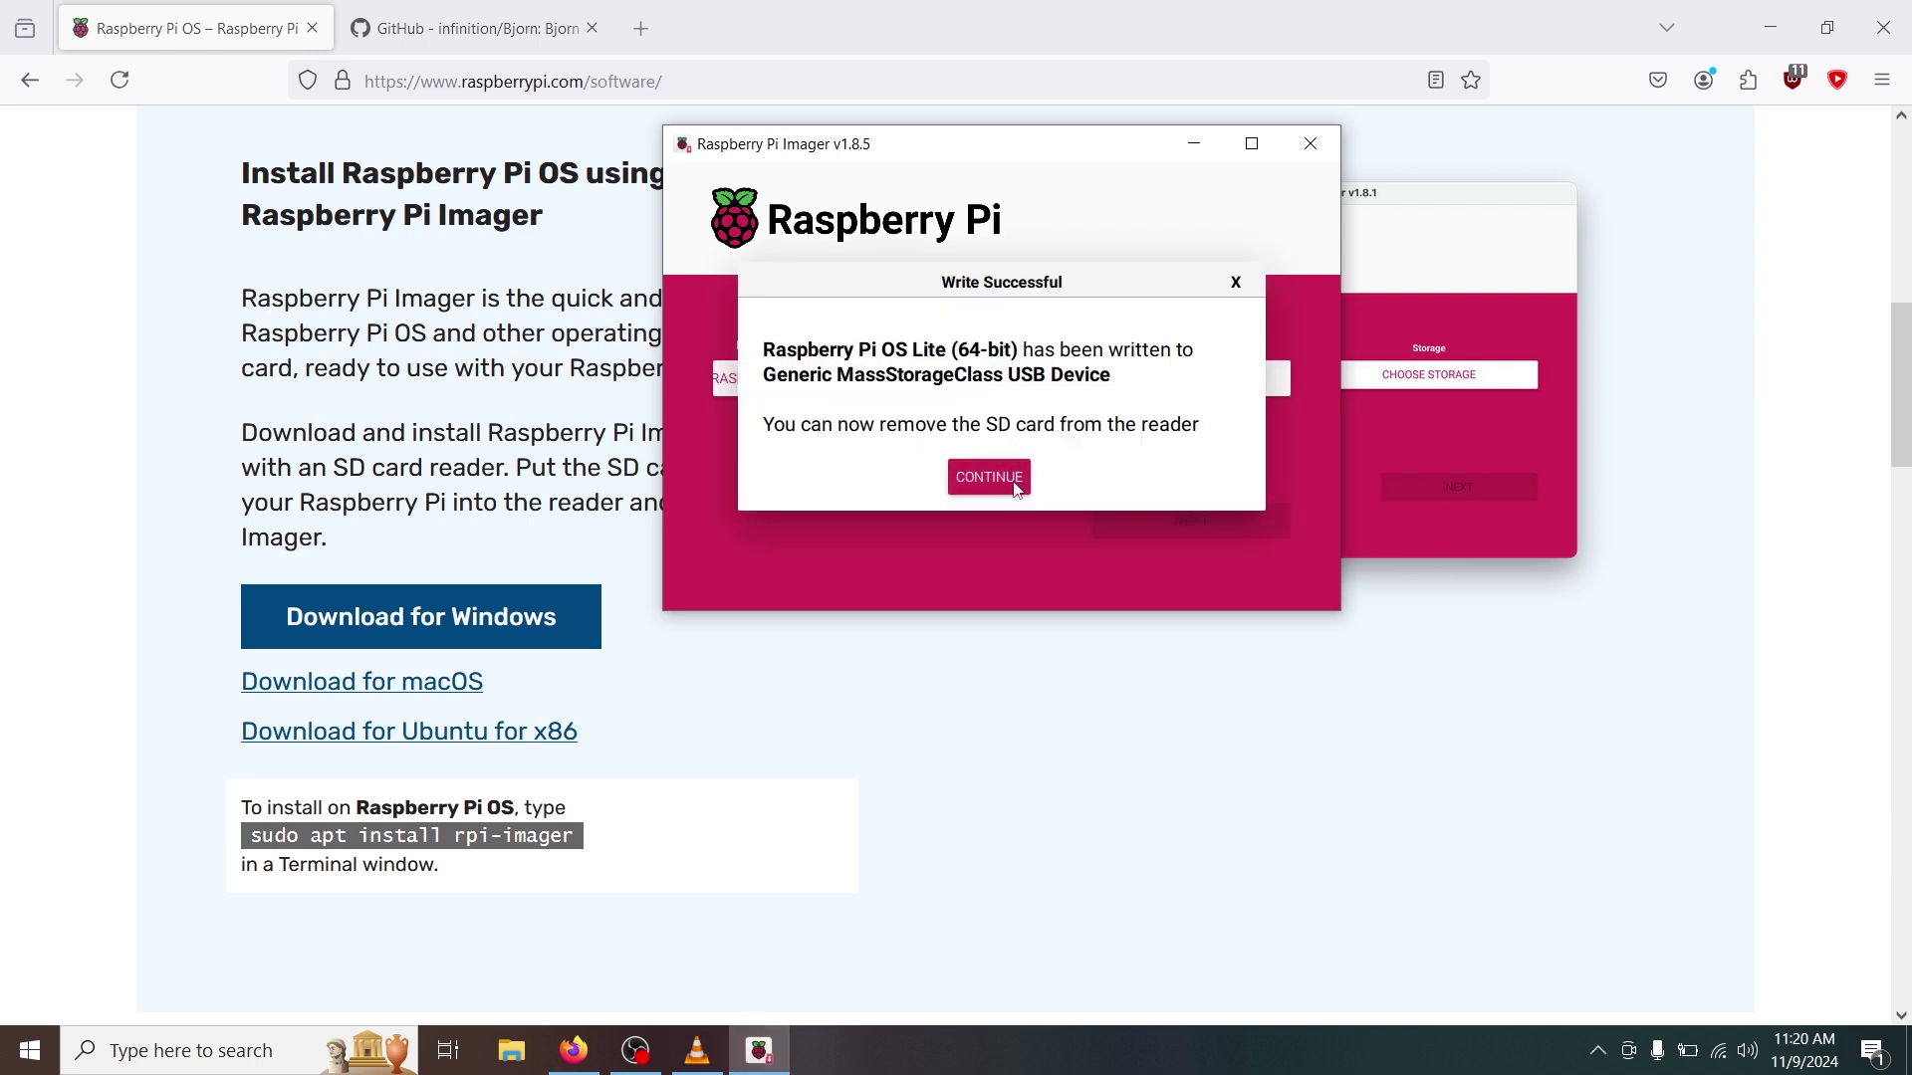
click(1018, 491)
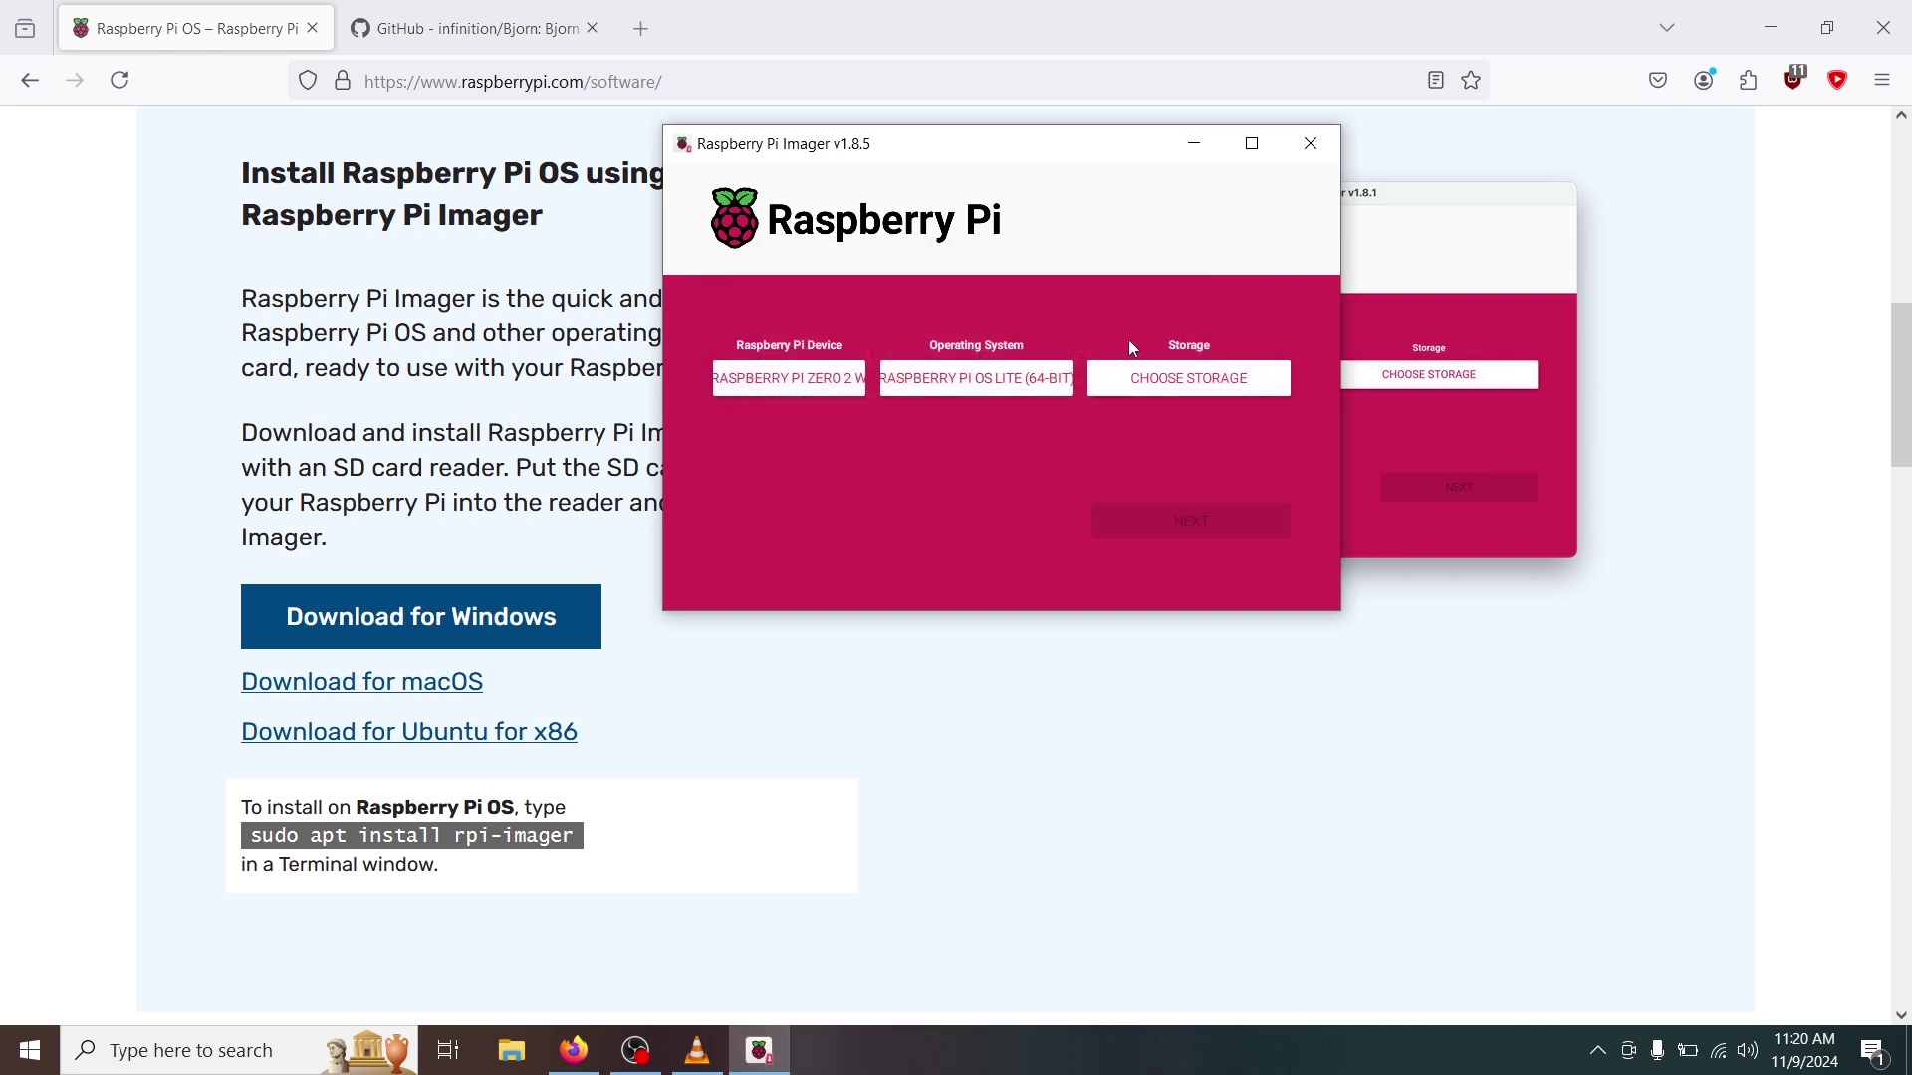
click(1312, 143)
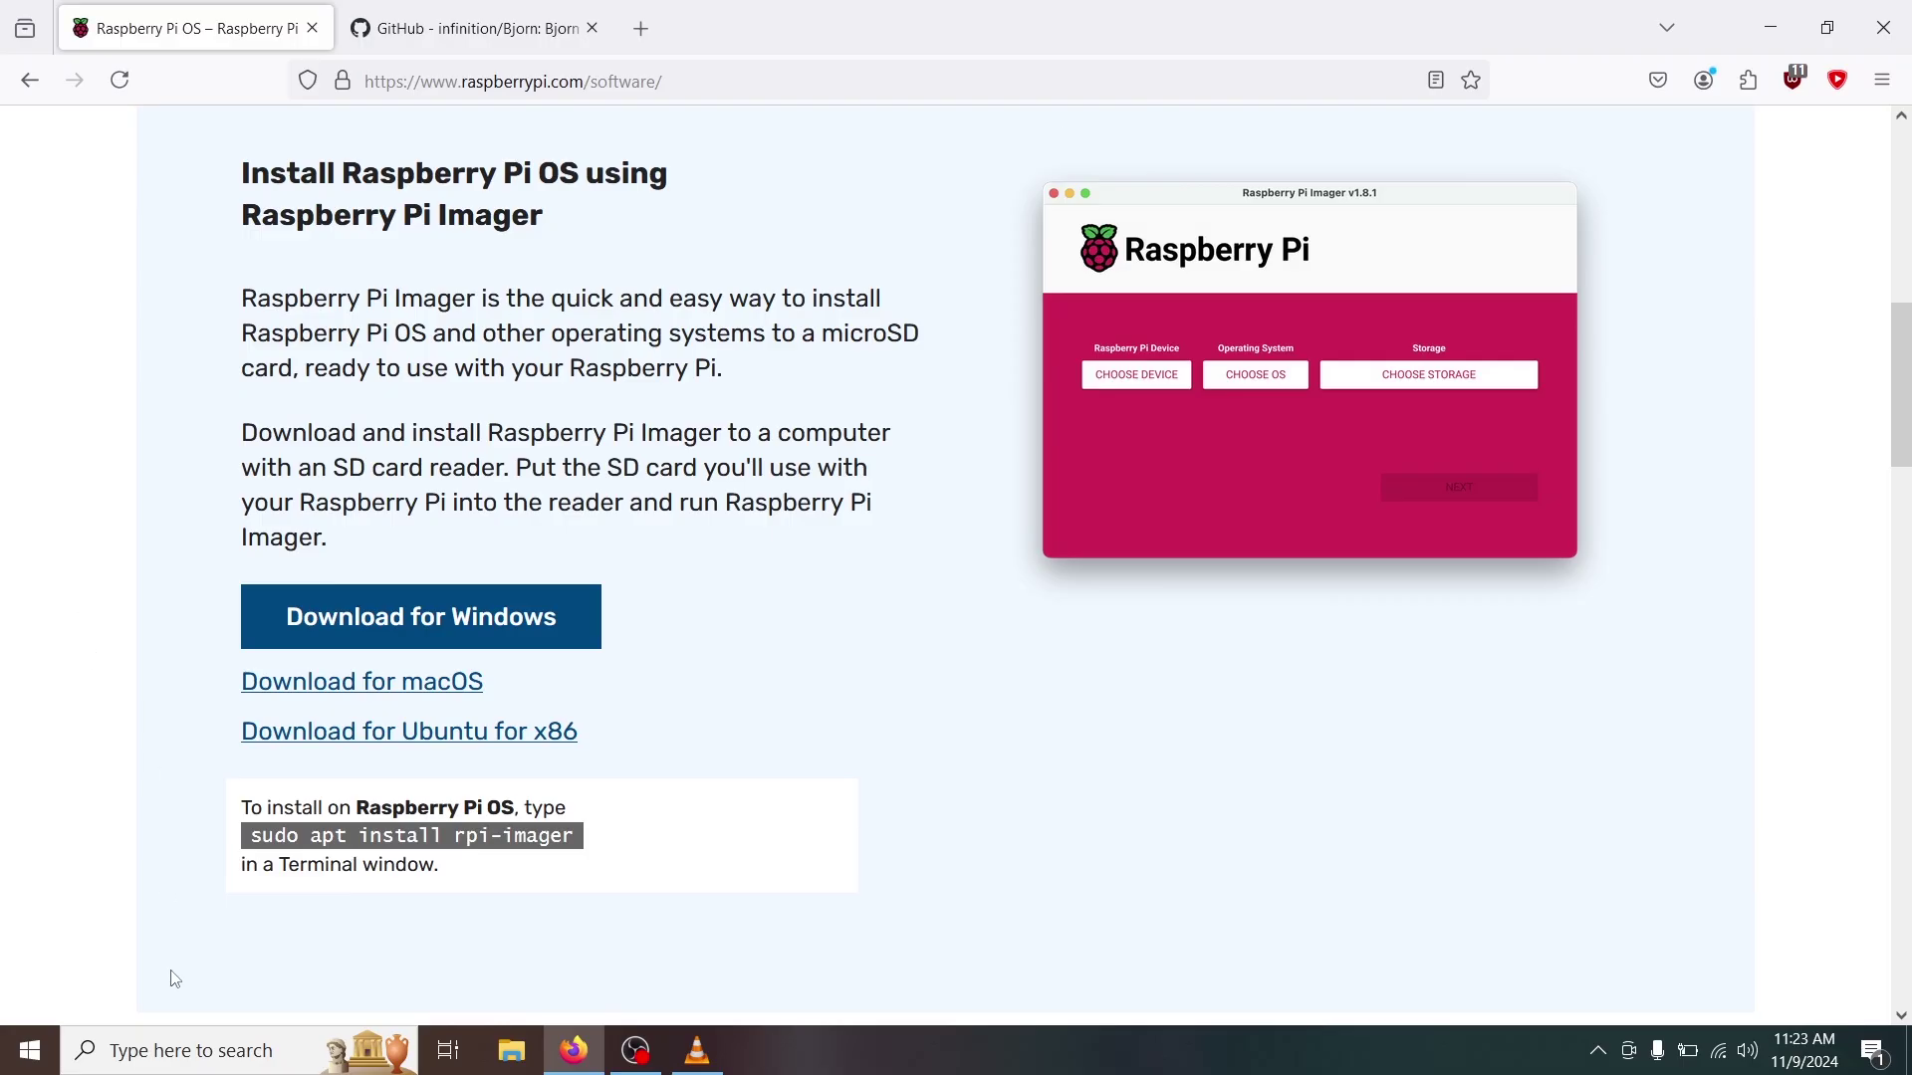
Launch Command Prompt from Windows search.
click(167, 1045)
text(c)
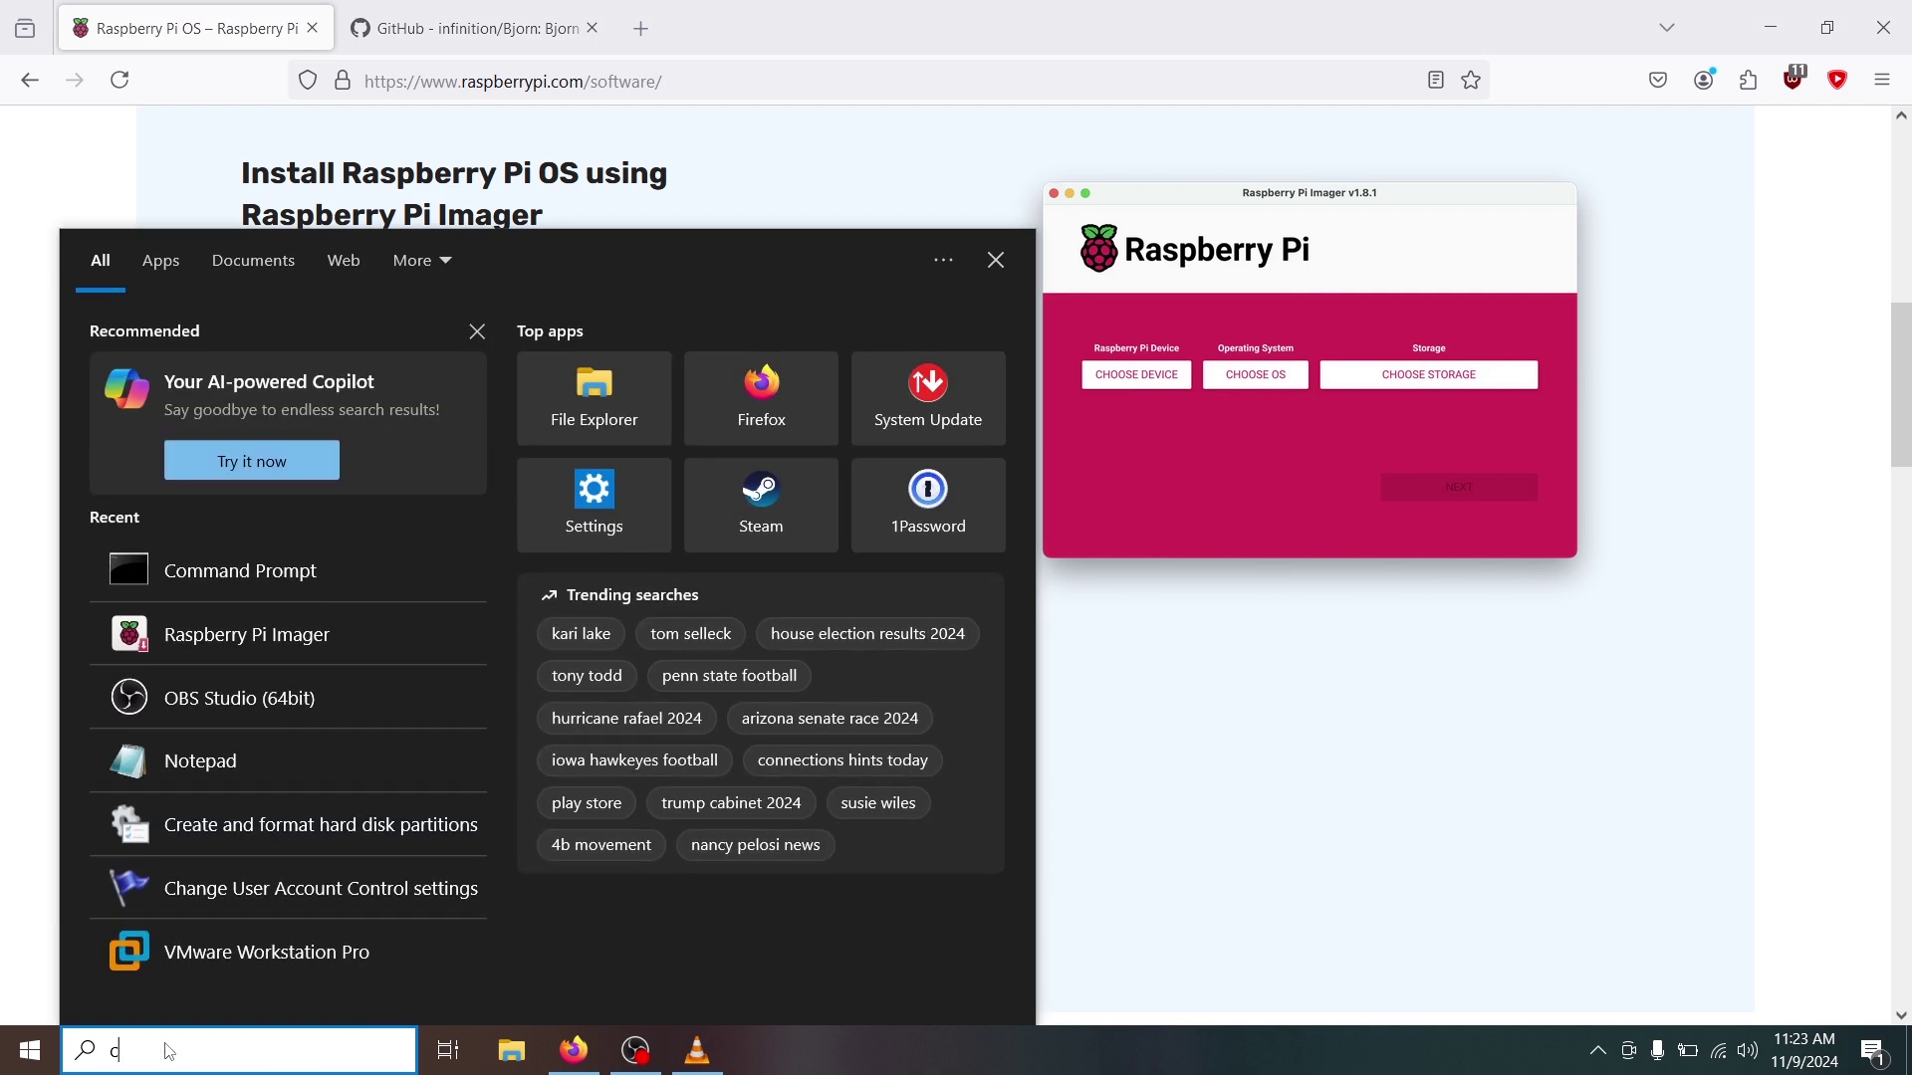
text(md)
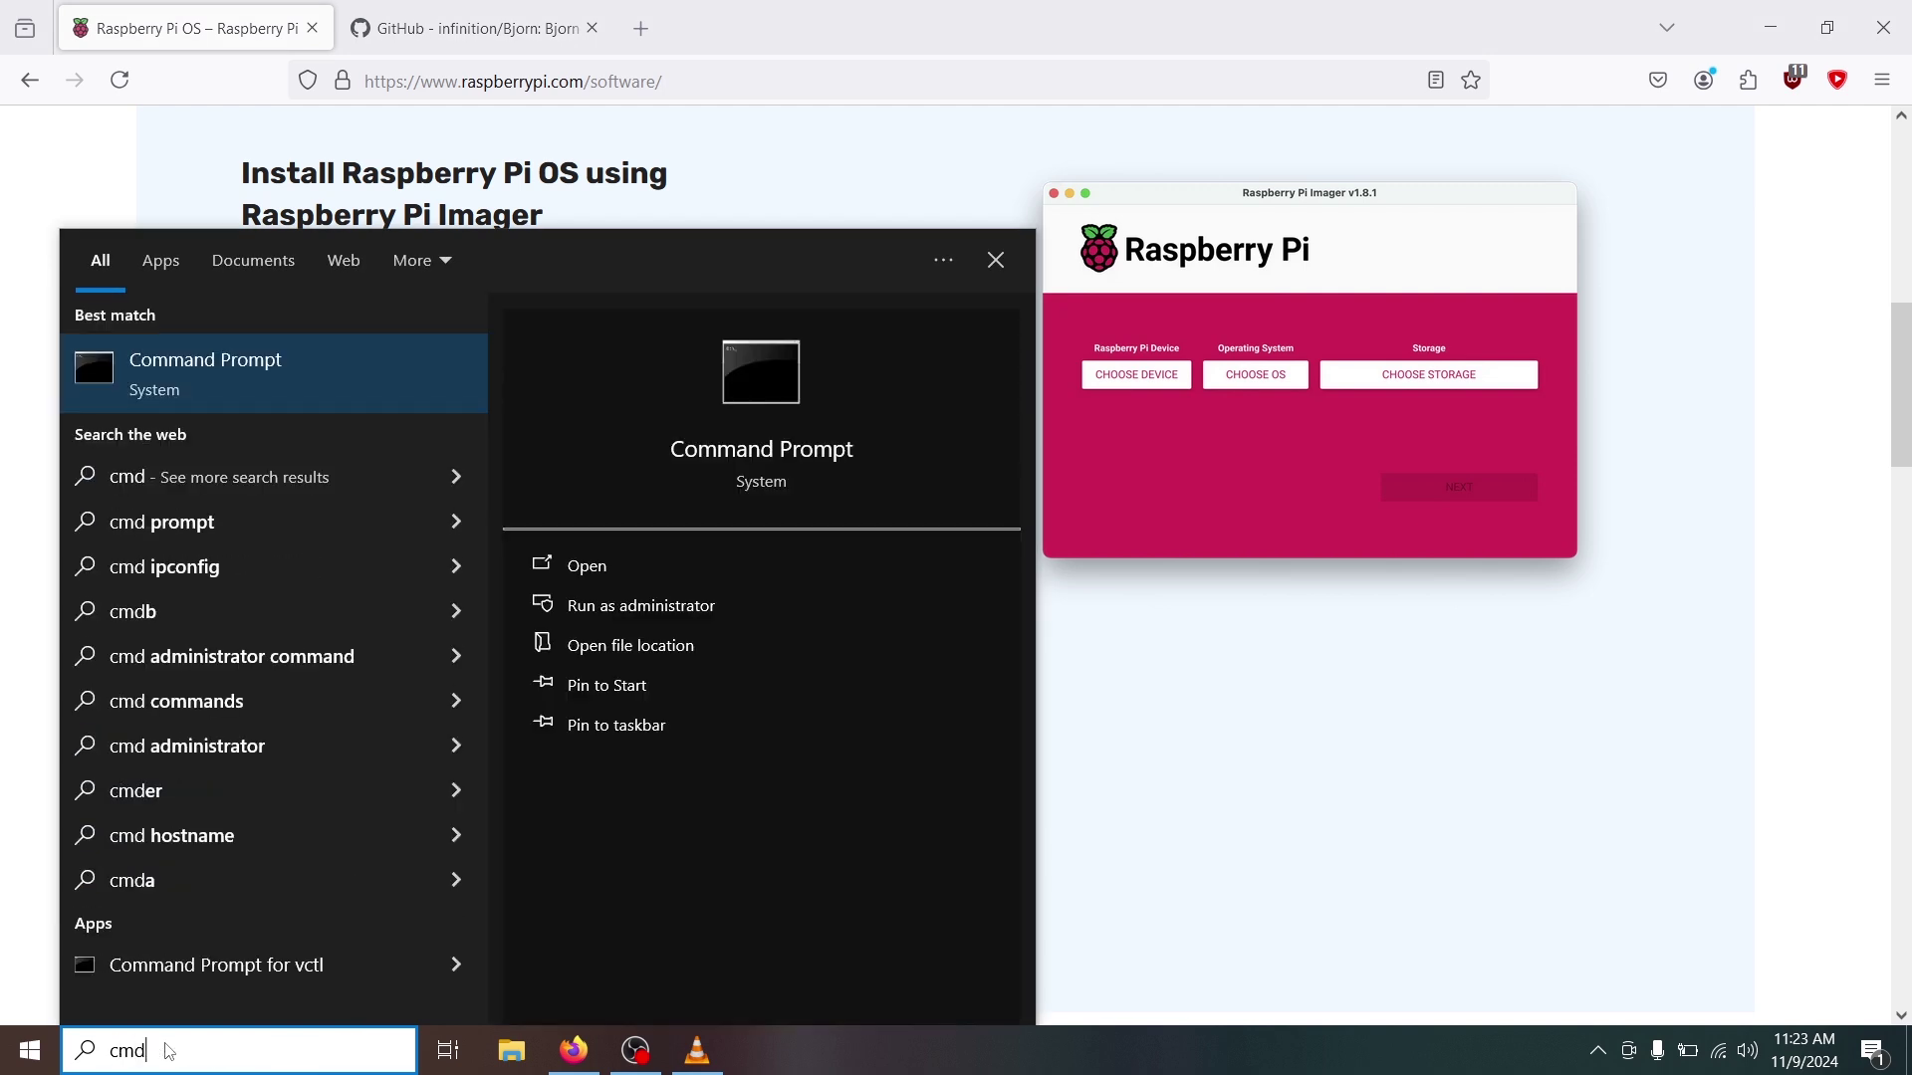
key(Return)
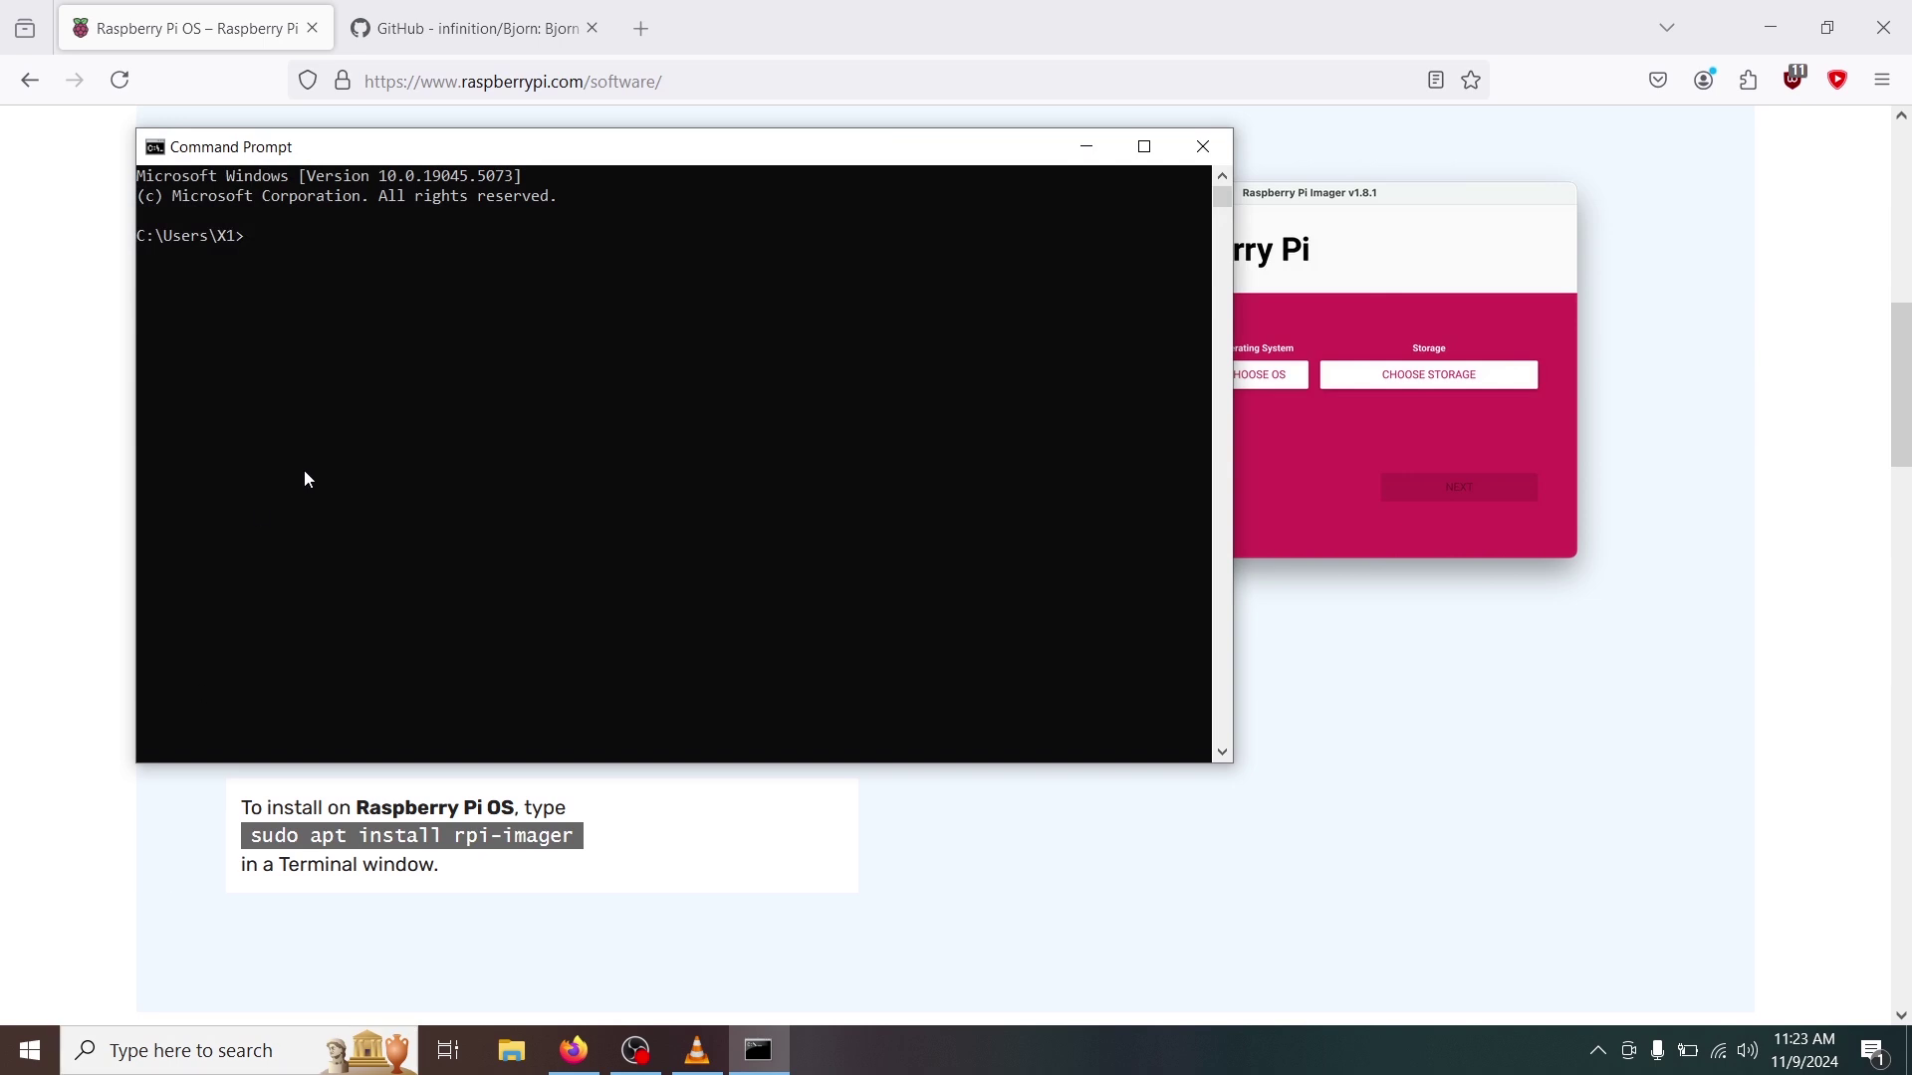
click(309, 473)
text(ssh bjorn@bjorn.local)
key(Return)
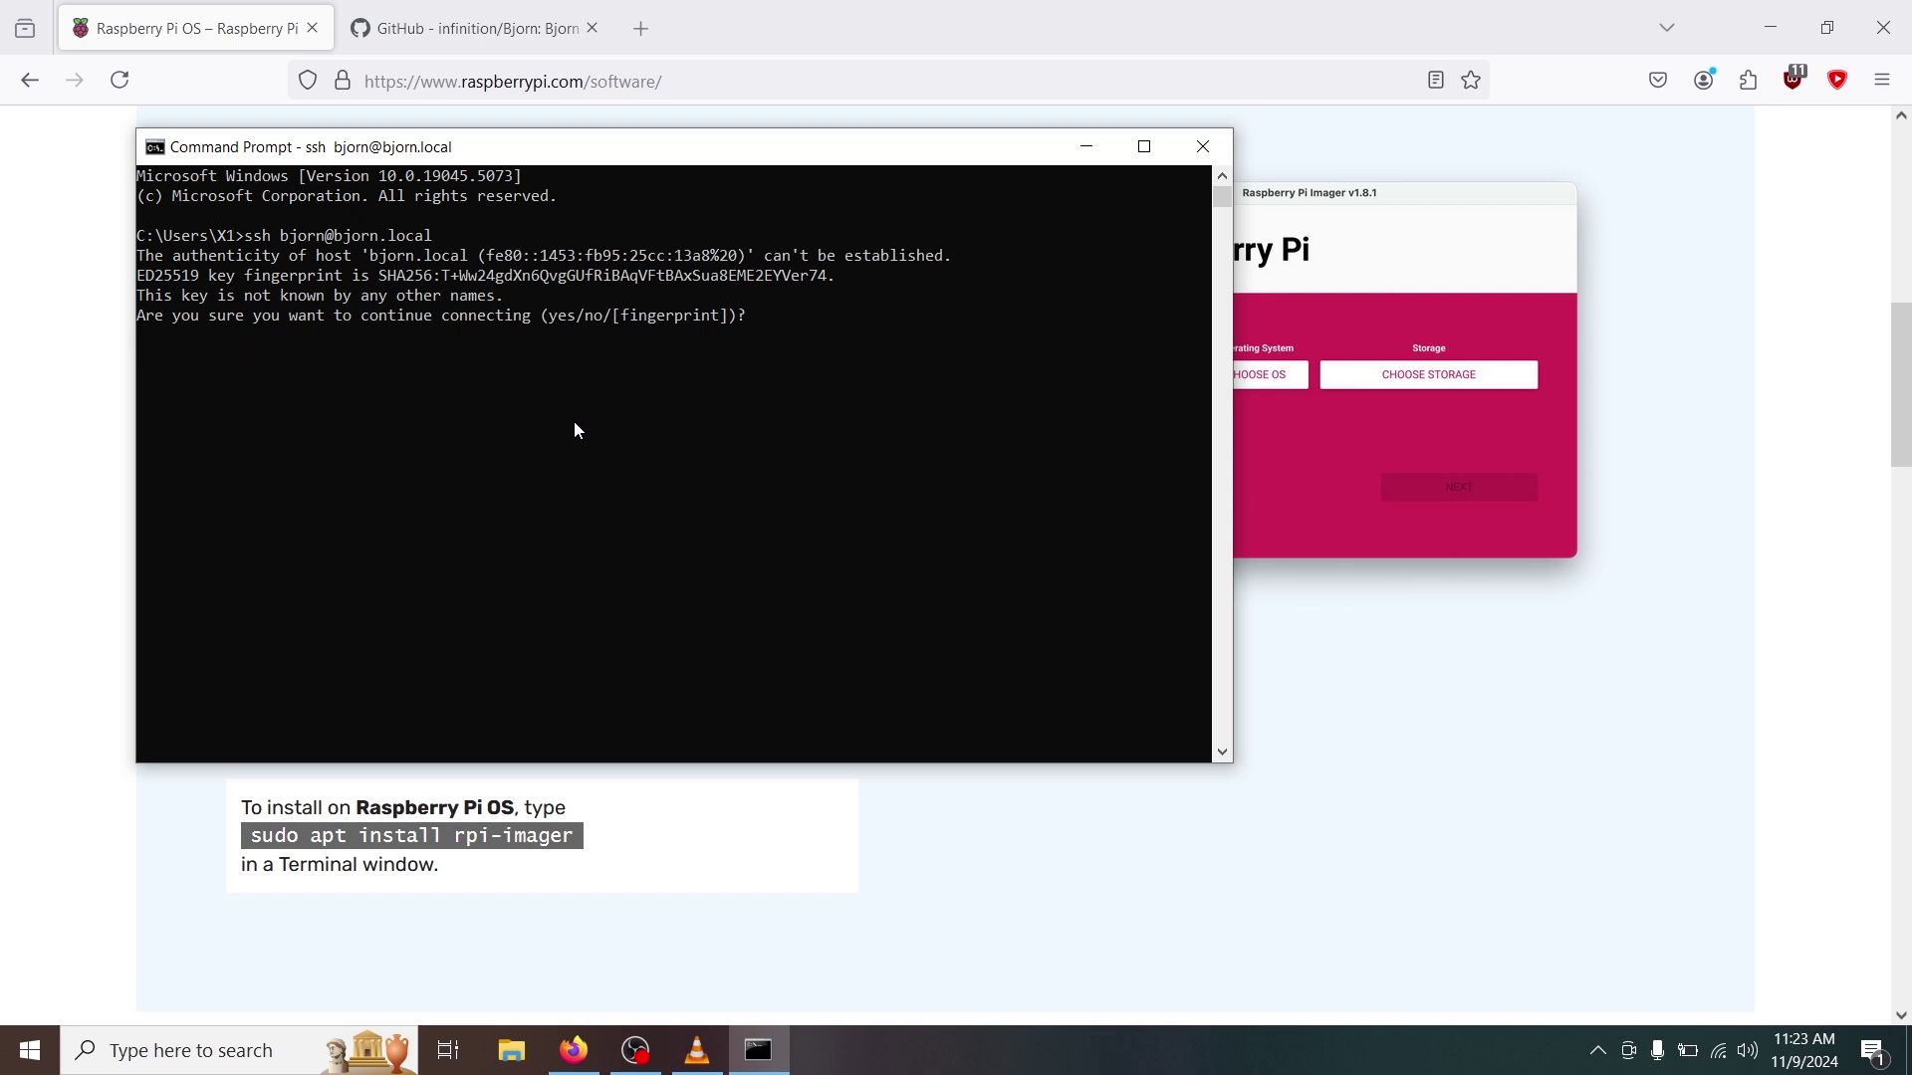
text(yes)
key(Return)
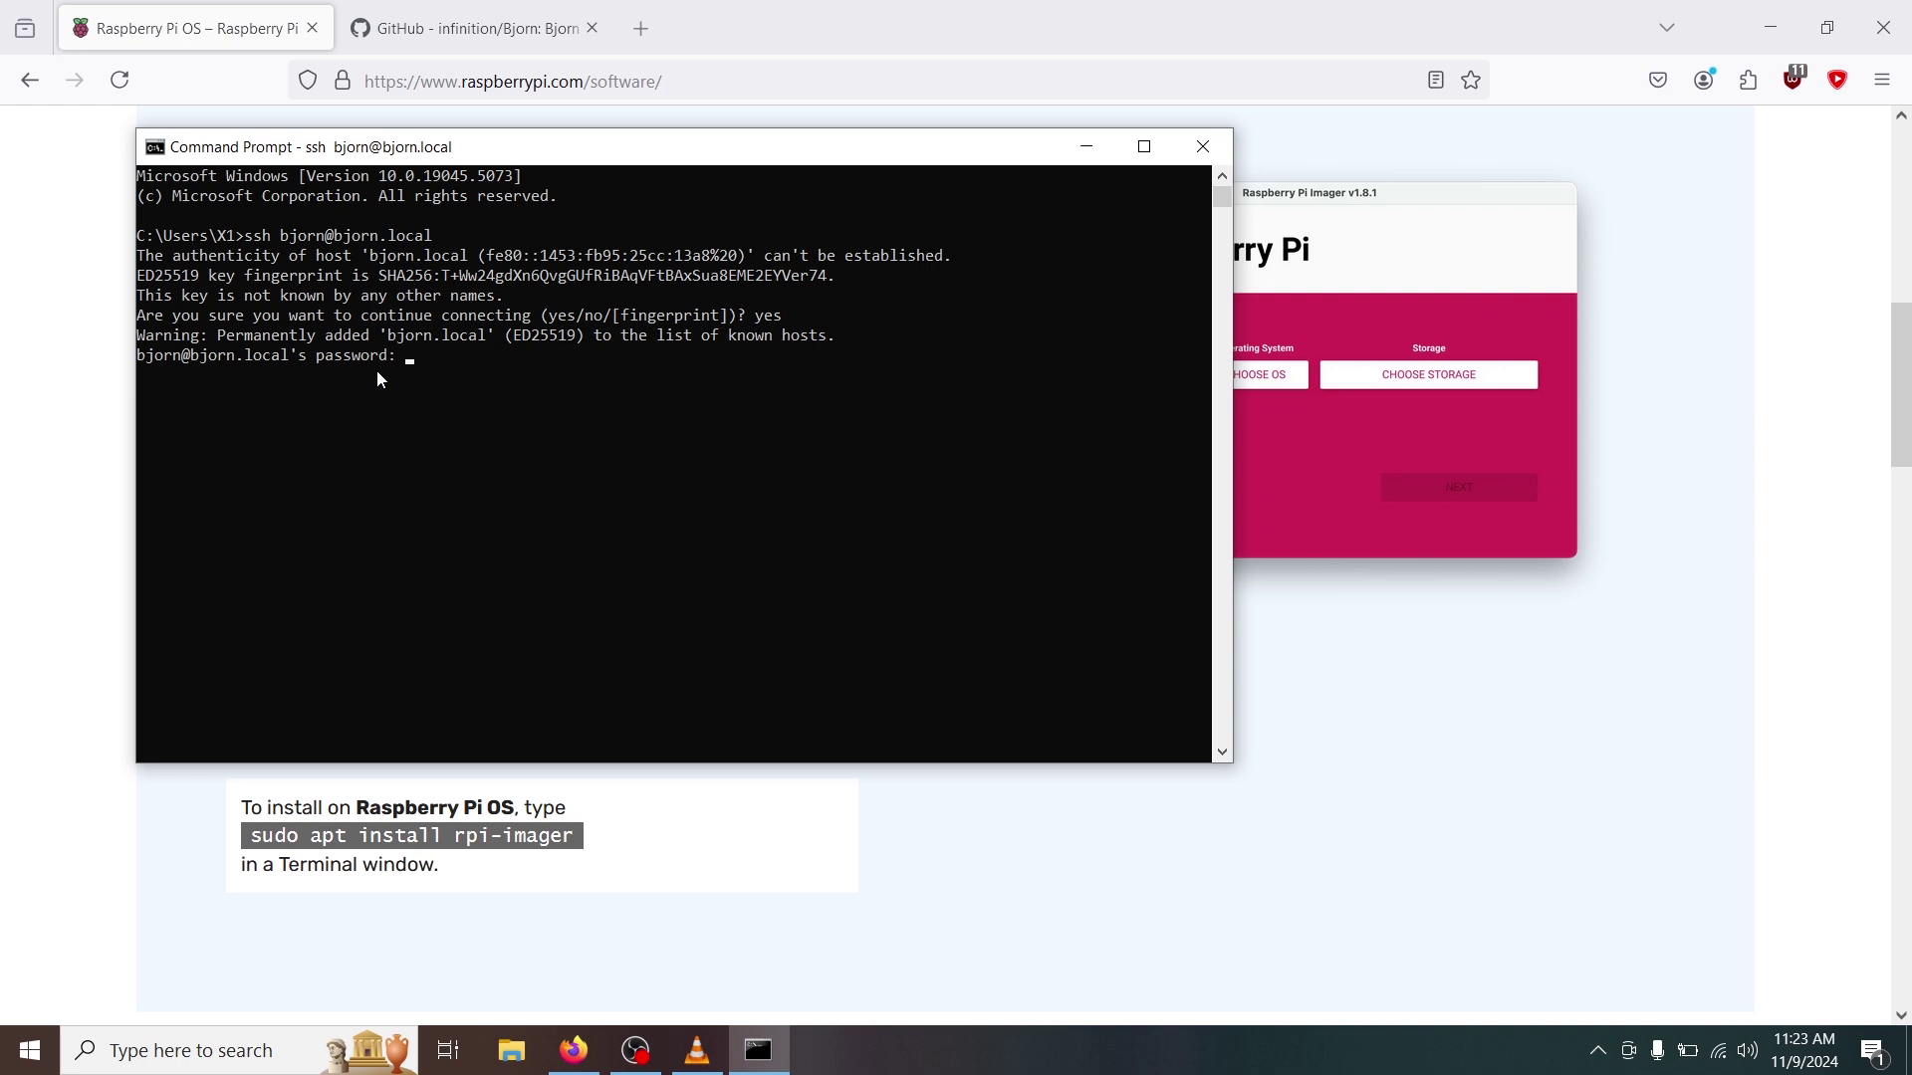
key(Return)
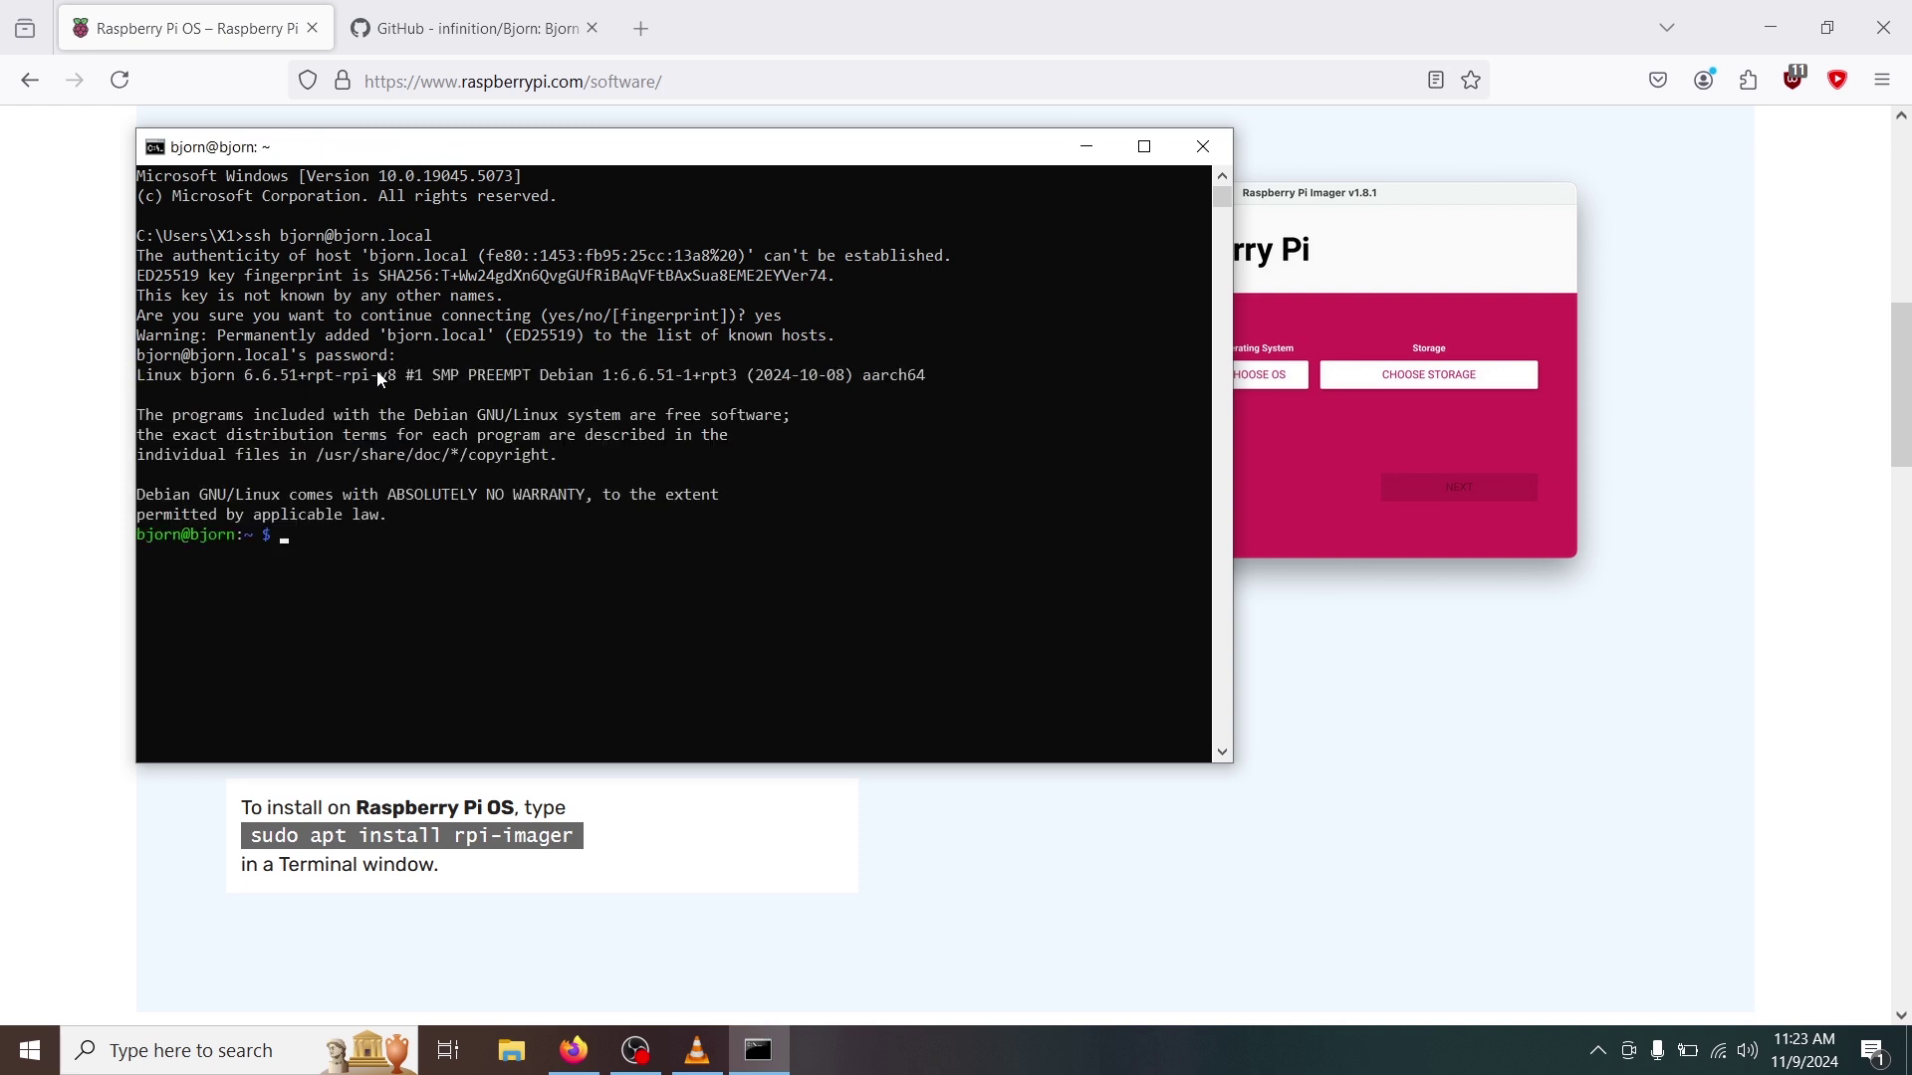
key(Return)
key(Return)
key(Return)
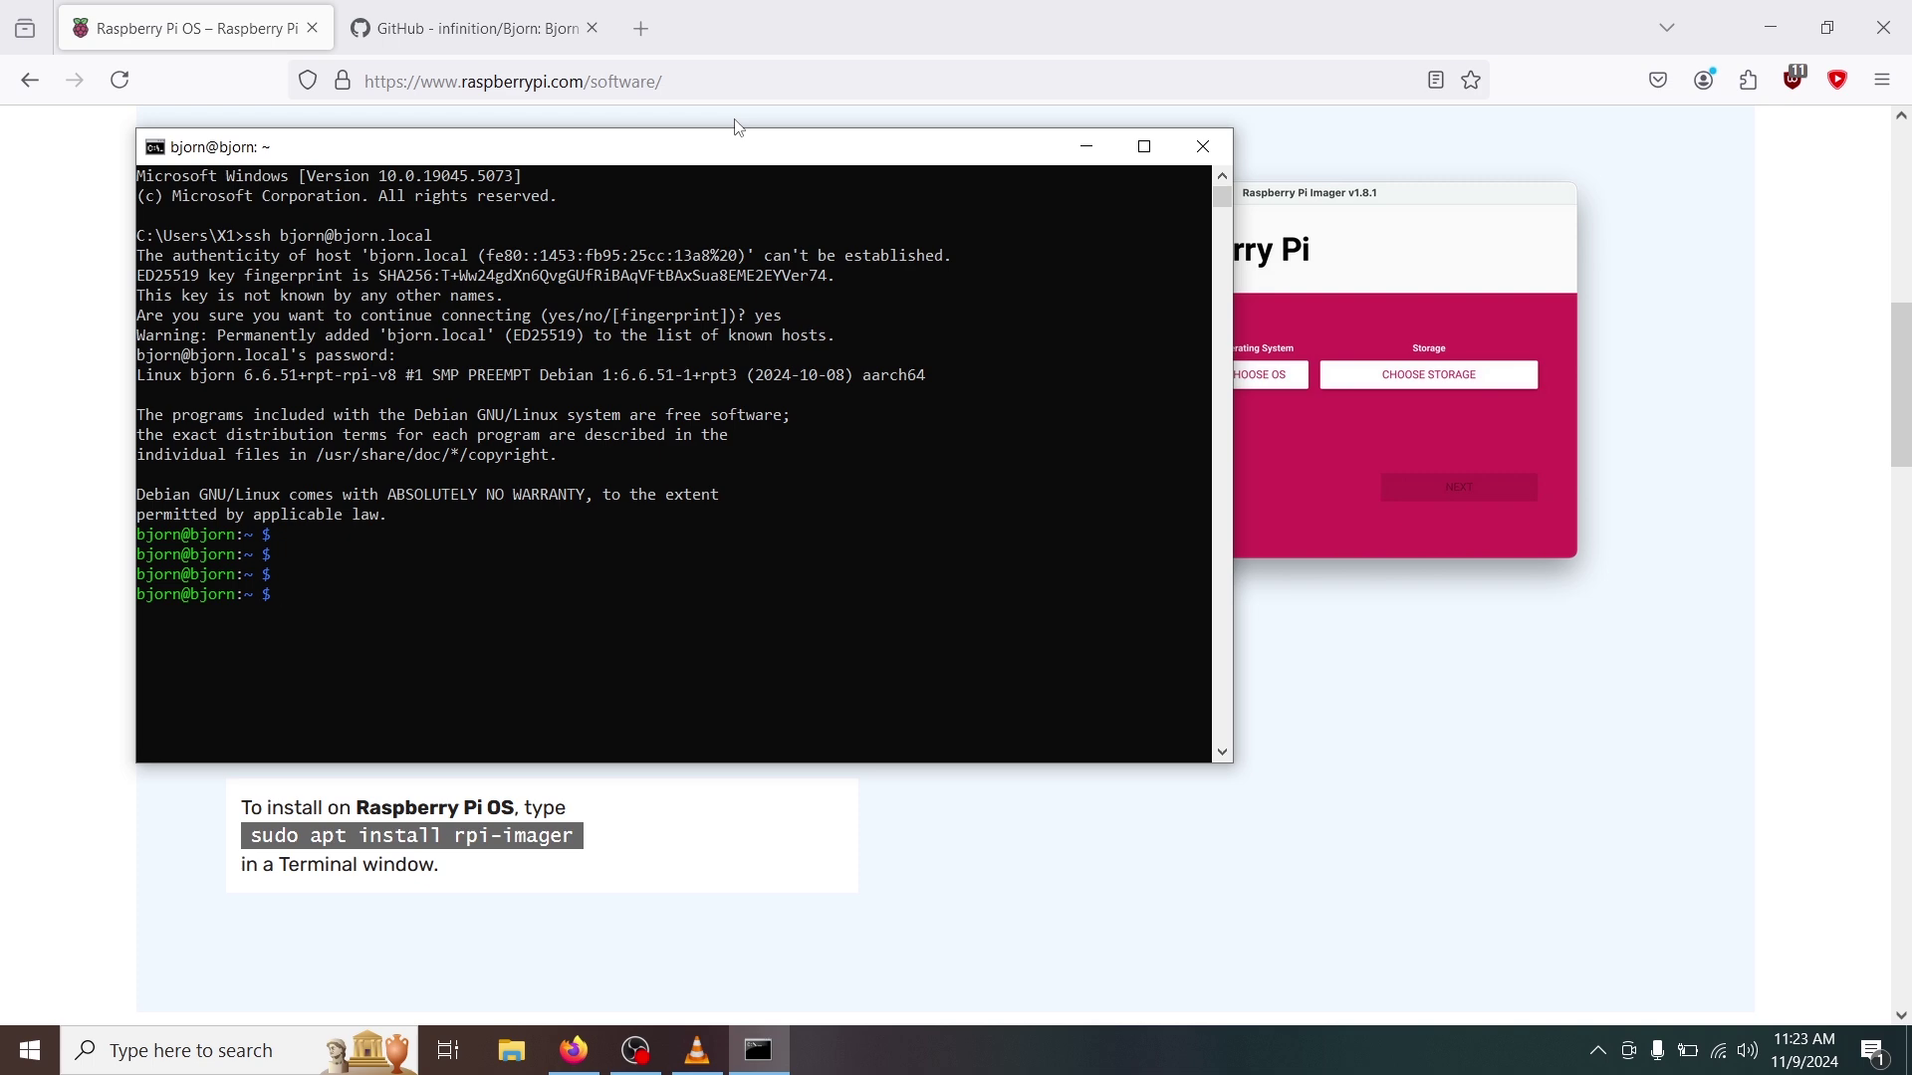
click(523, 25)
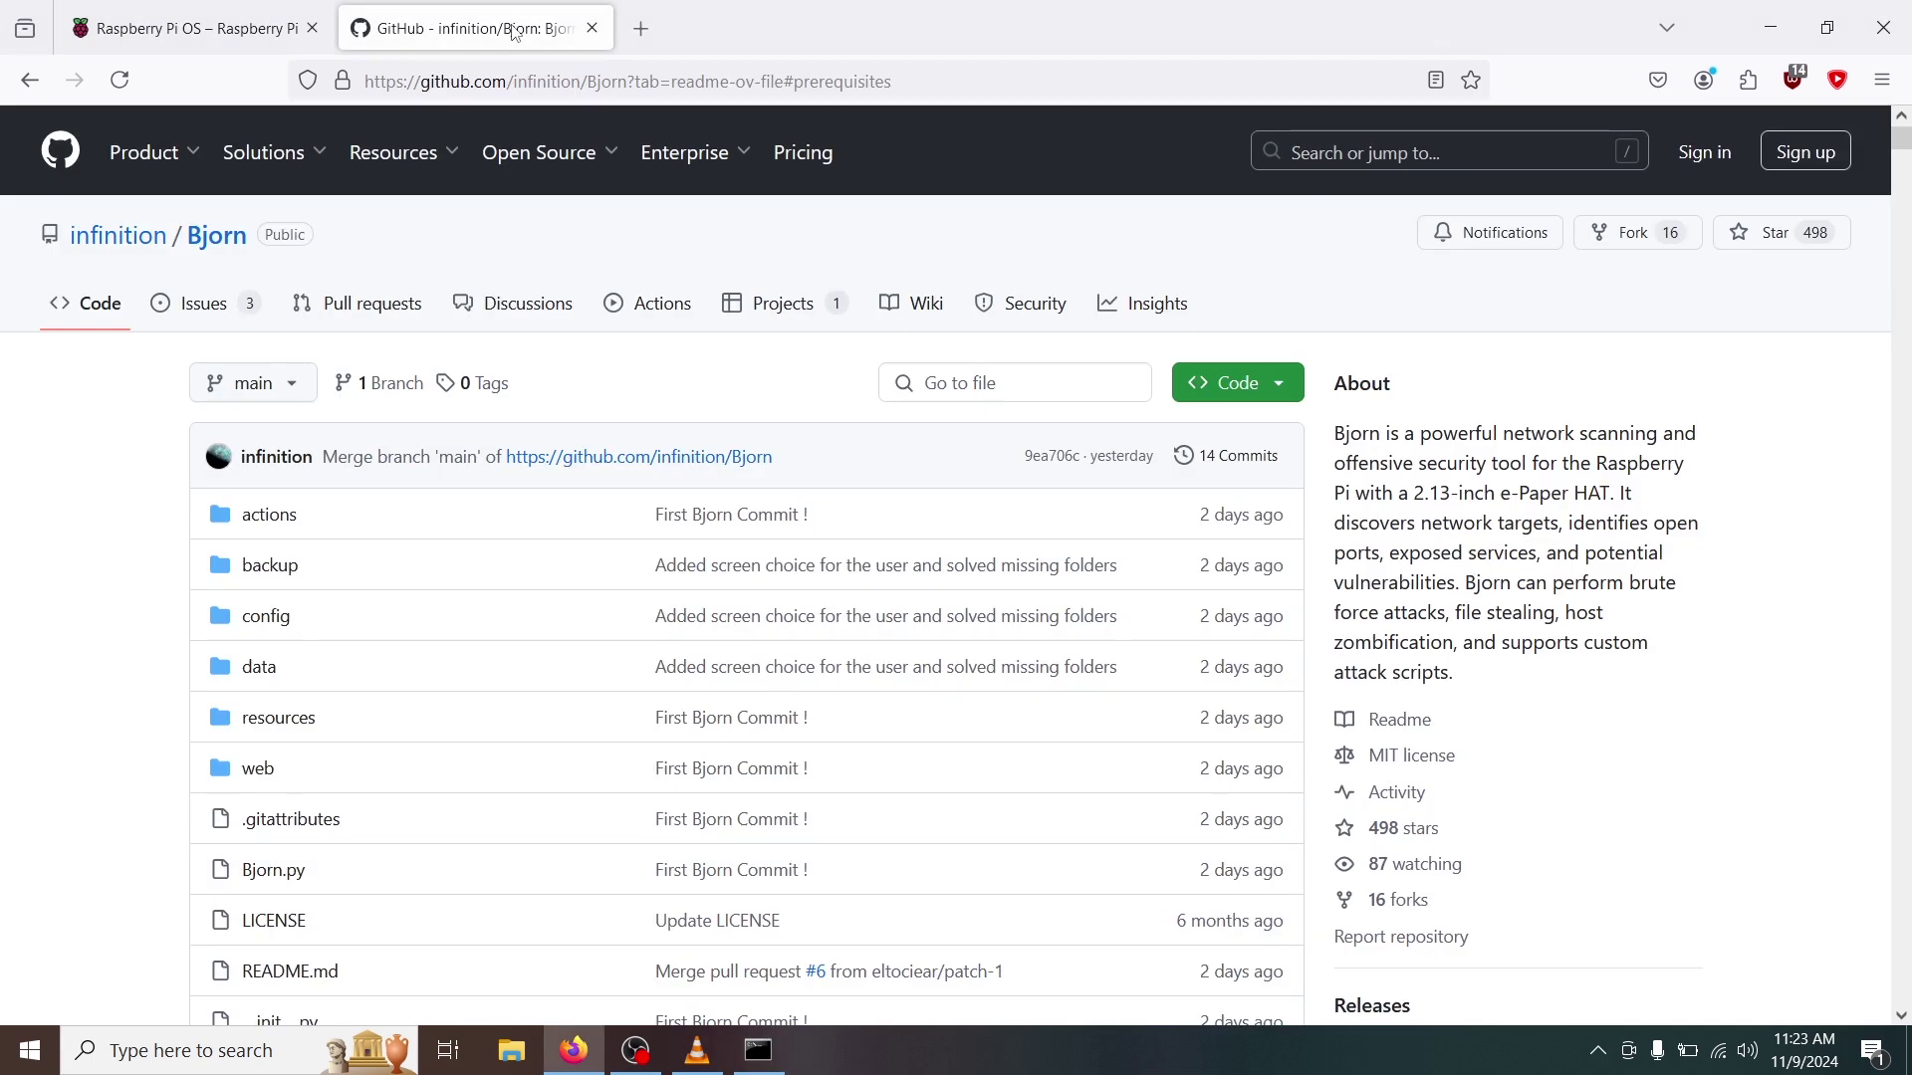
Jump to the Bjorn README's Quick Installation section and bring the SSH terminal back in front.
scroll(314, 342, down, 20)
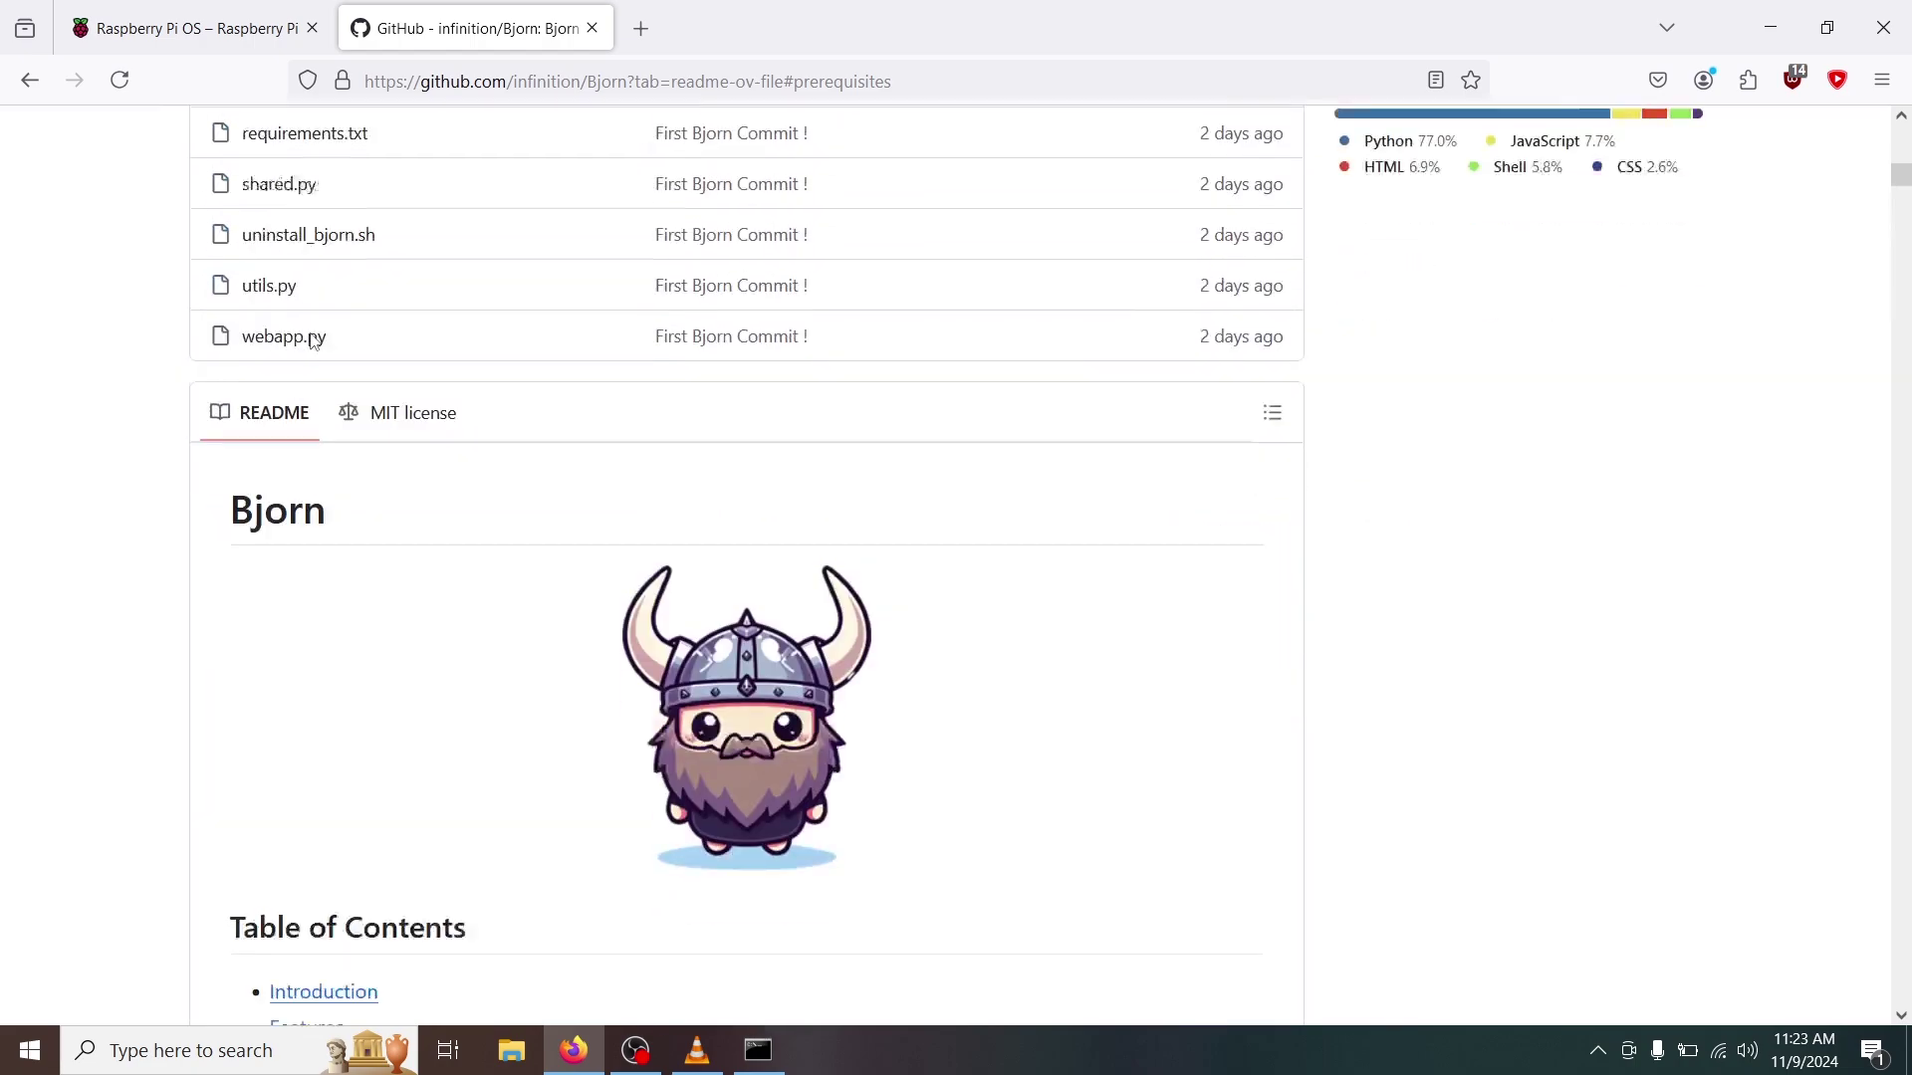
scroll(315, 341, down, 20)
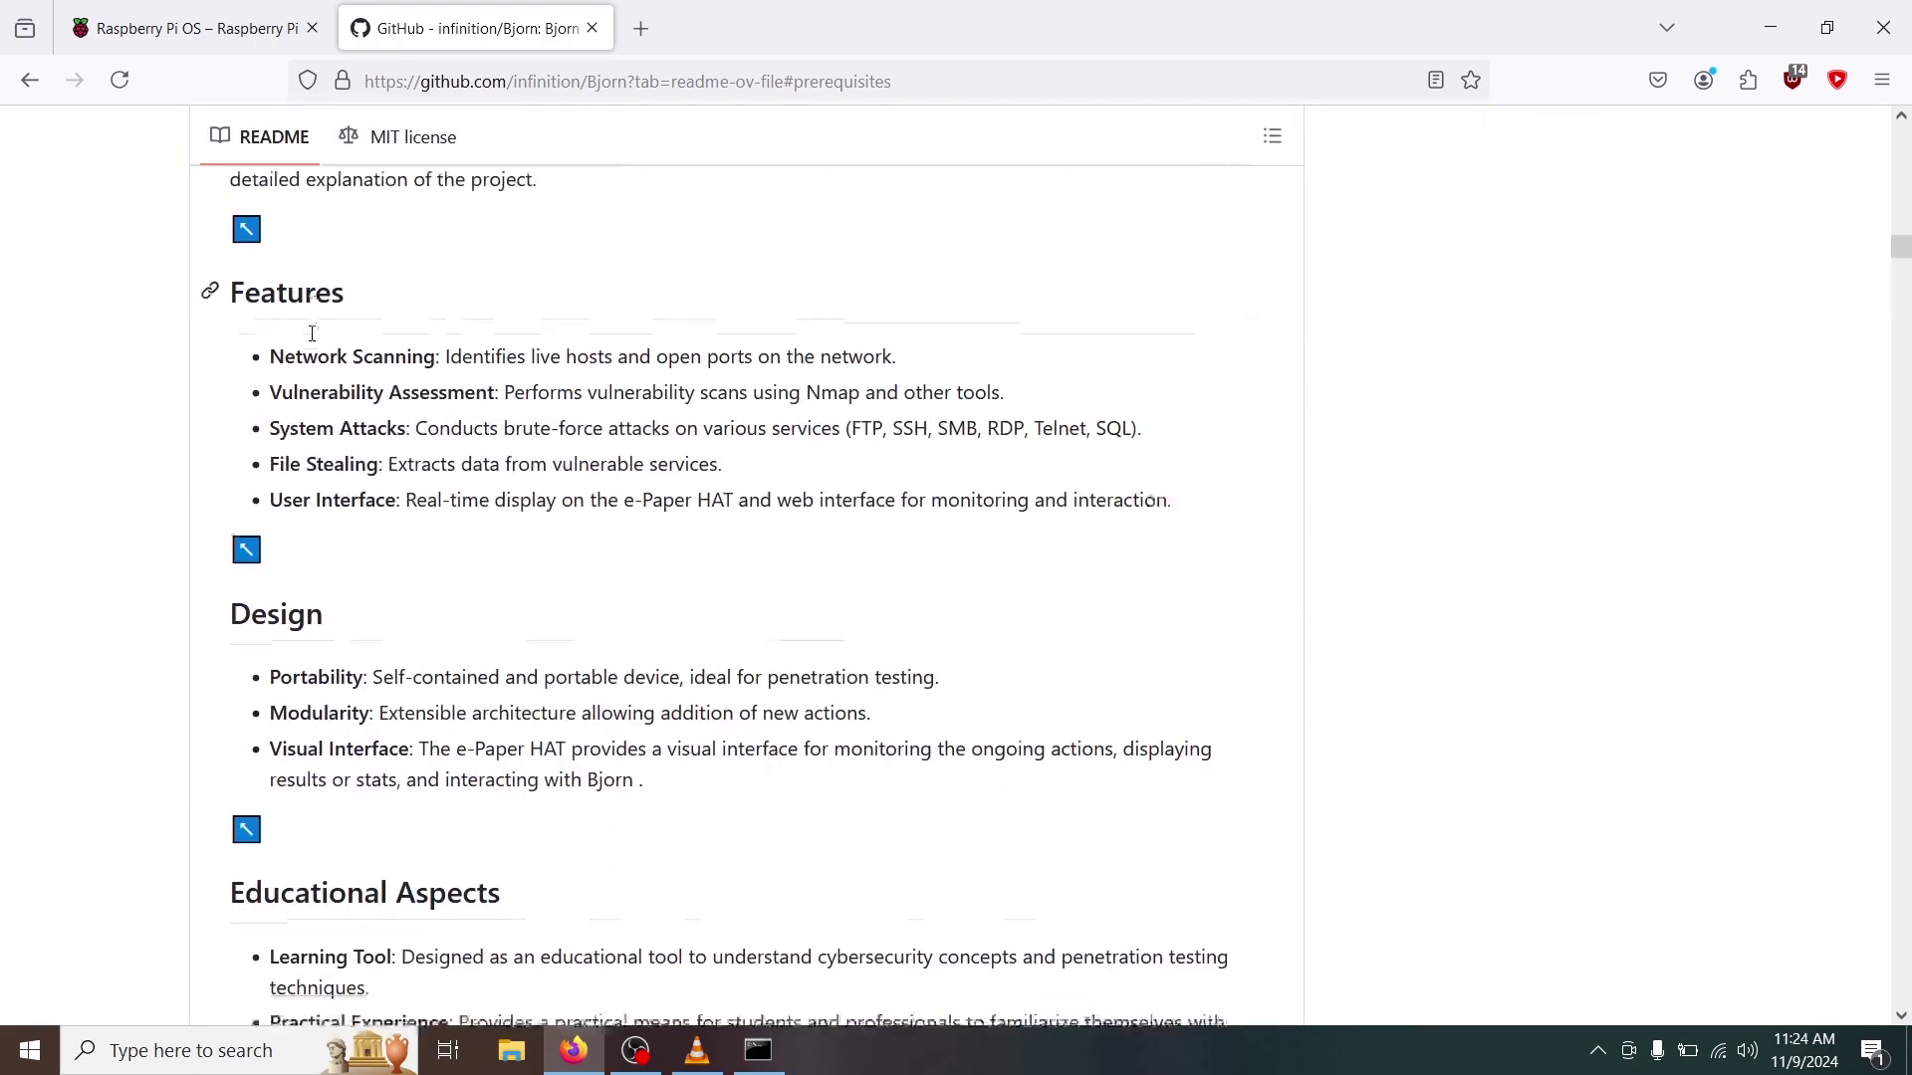
scroll(311, 334, down, 20)
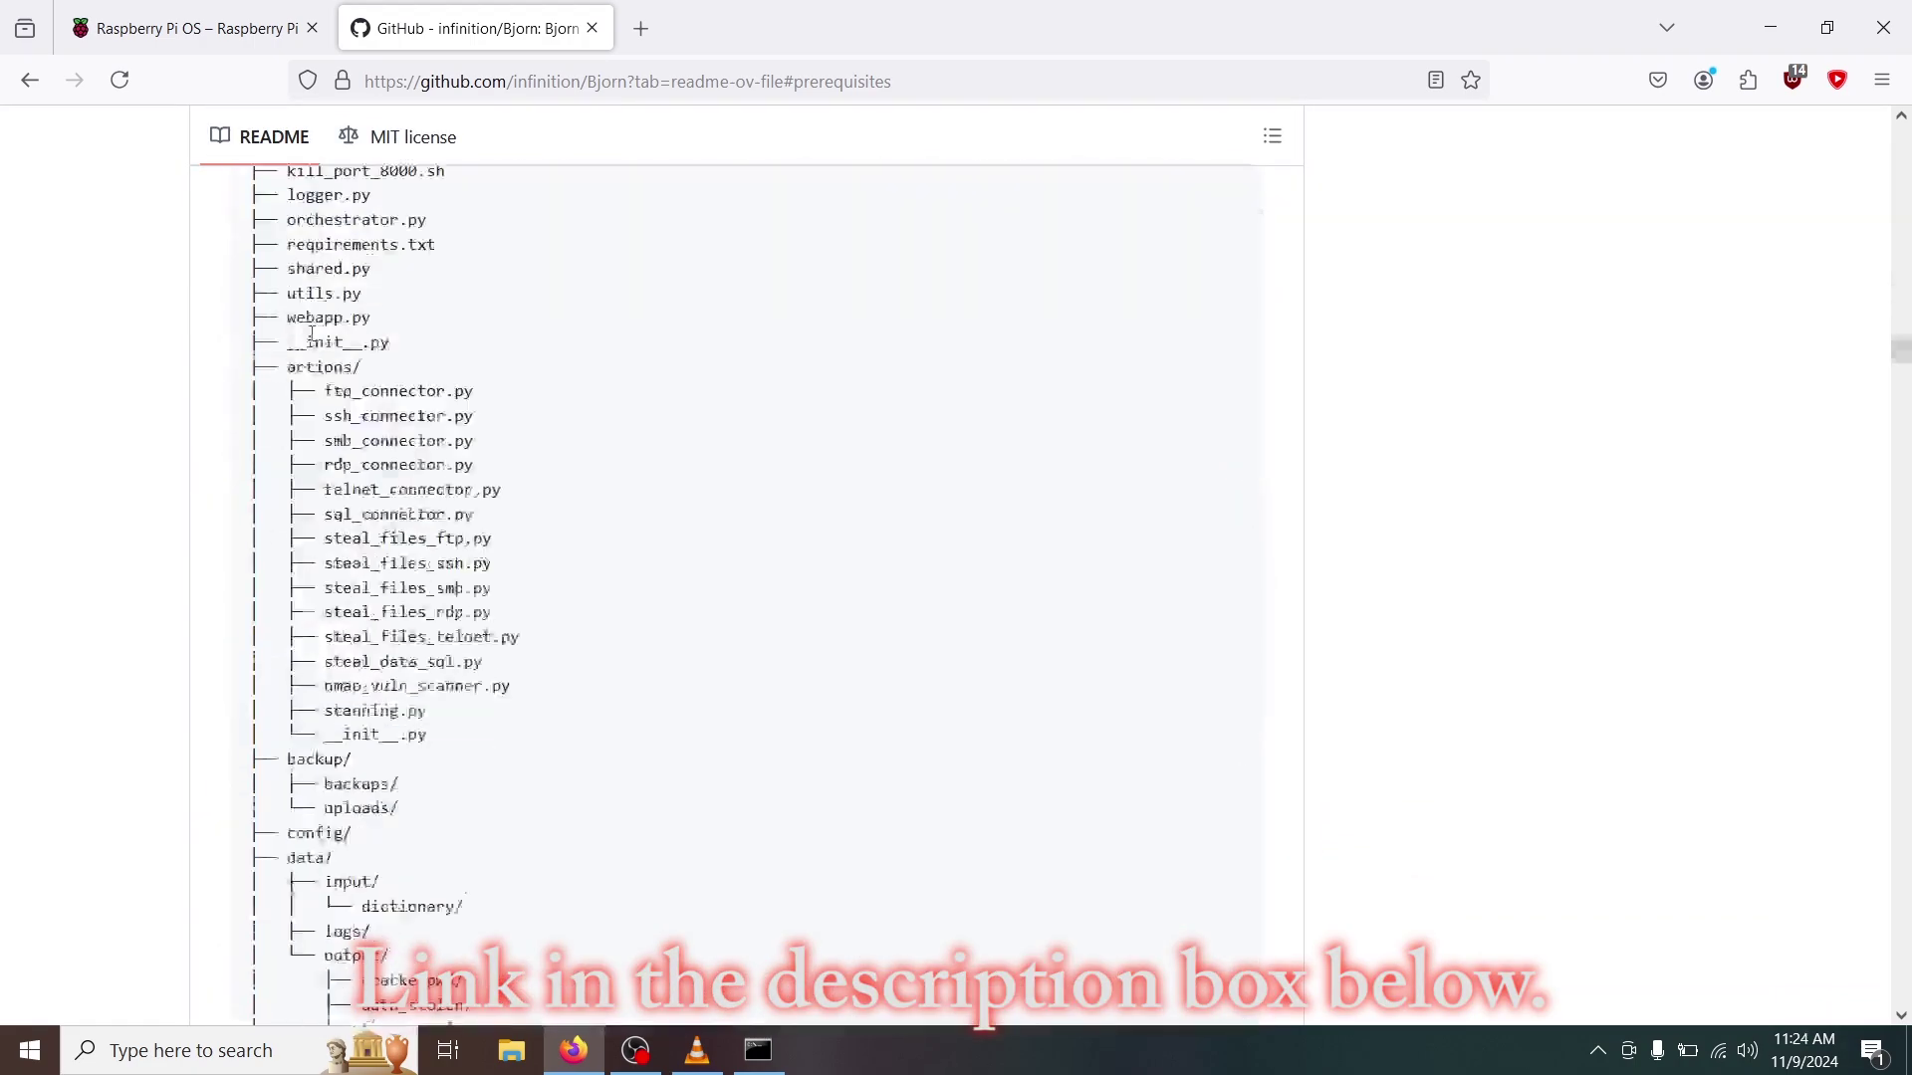
scroll(311, 333, down, 10)
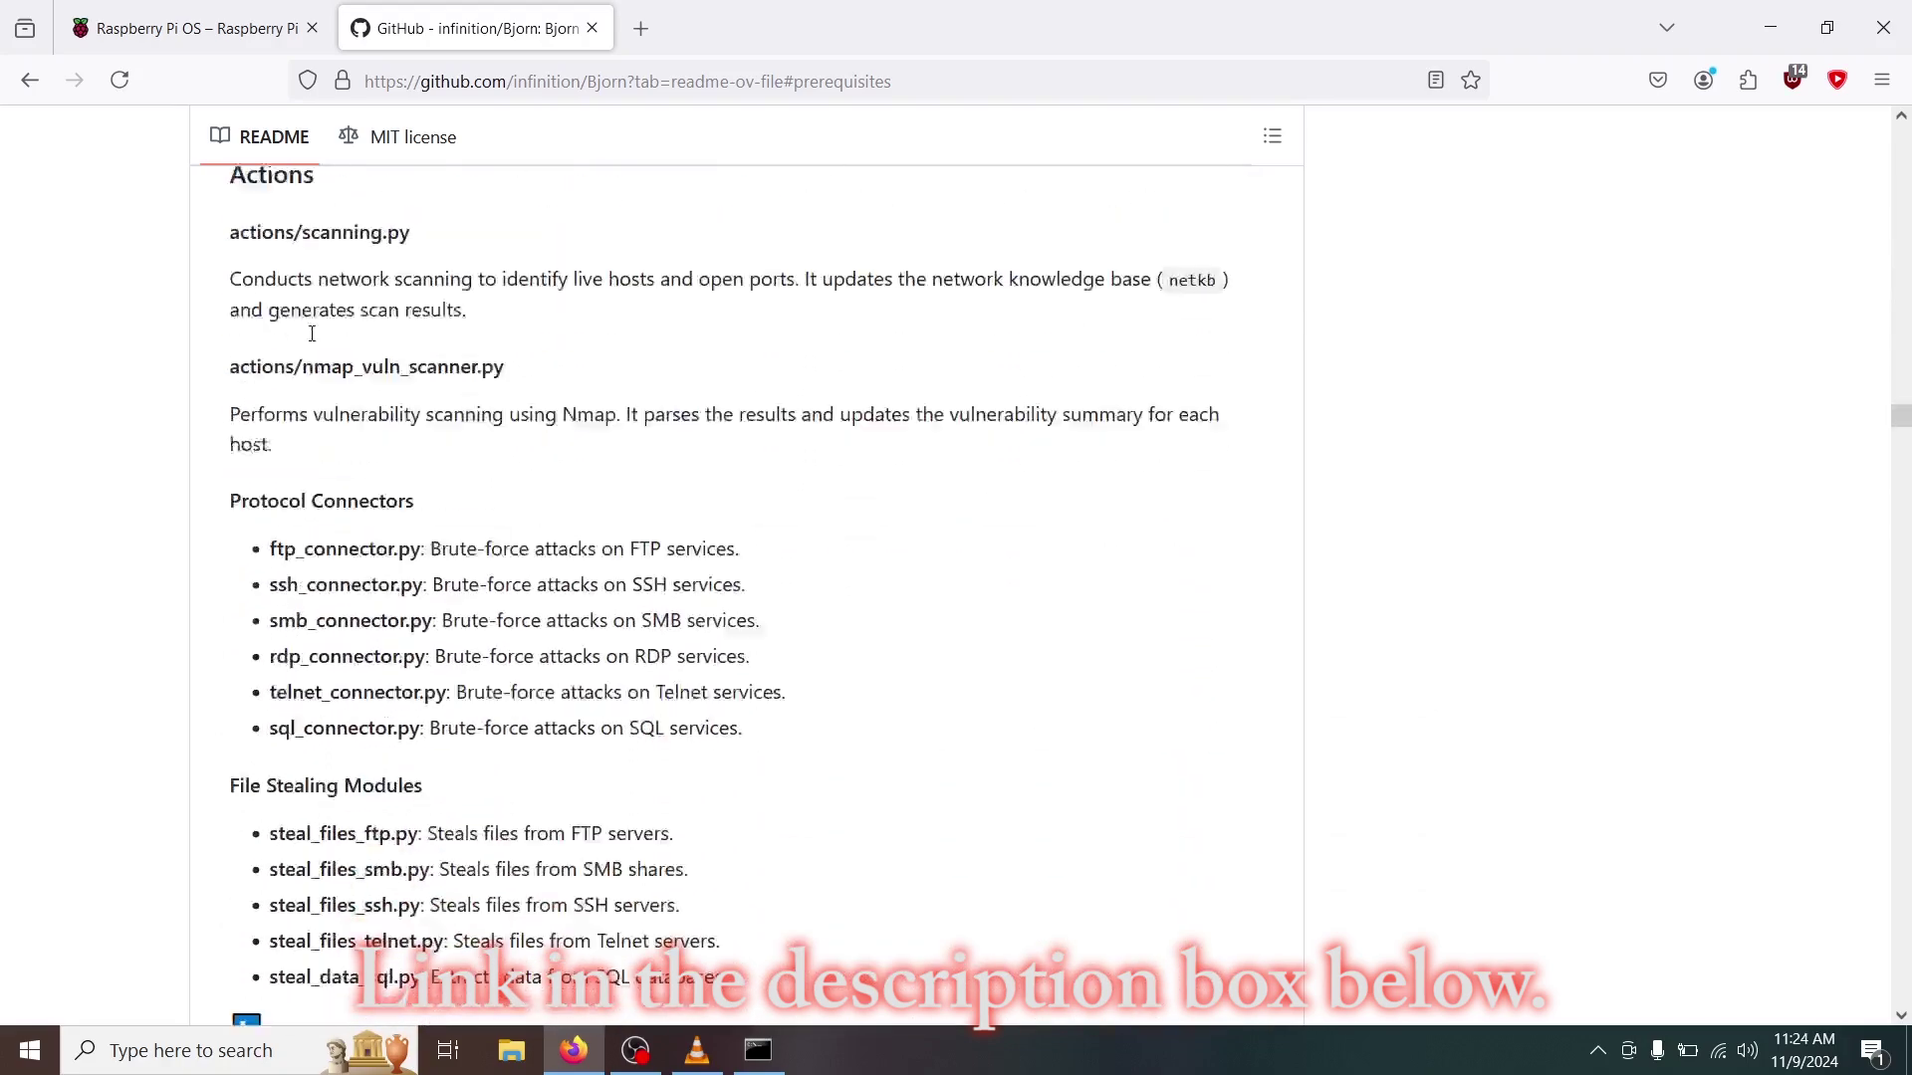
scroll(314, 334, up, 20)
scroll(312, 333, up, 20)
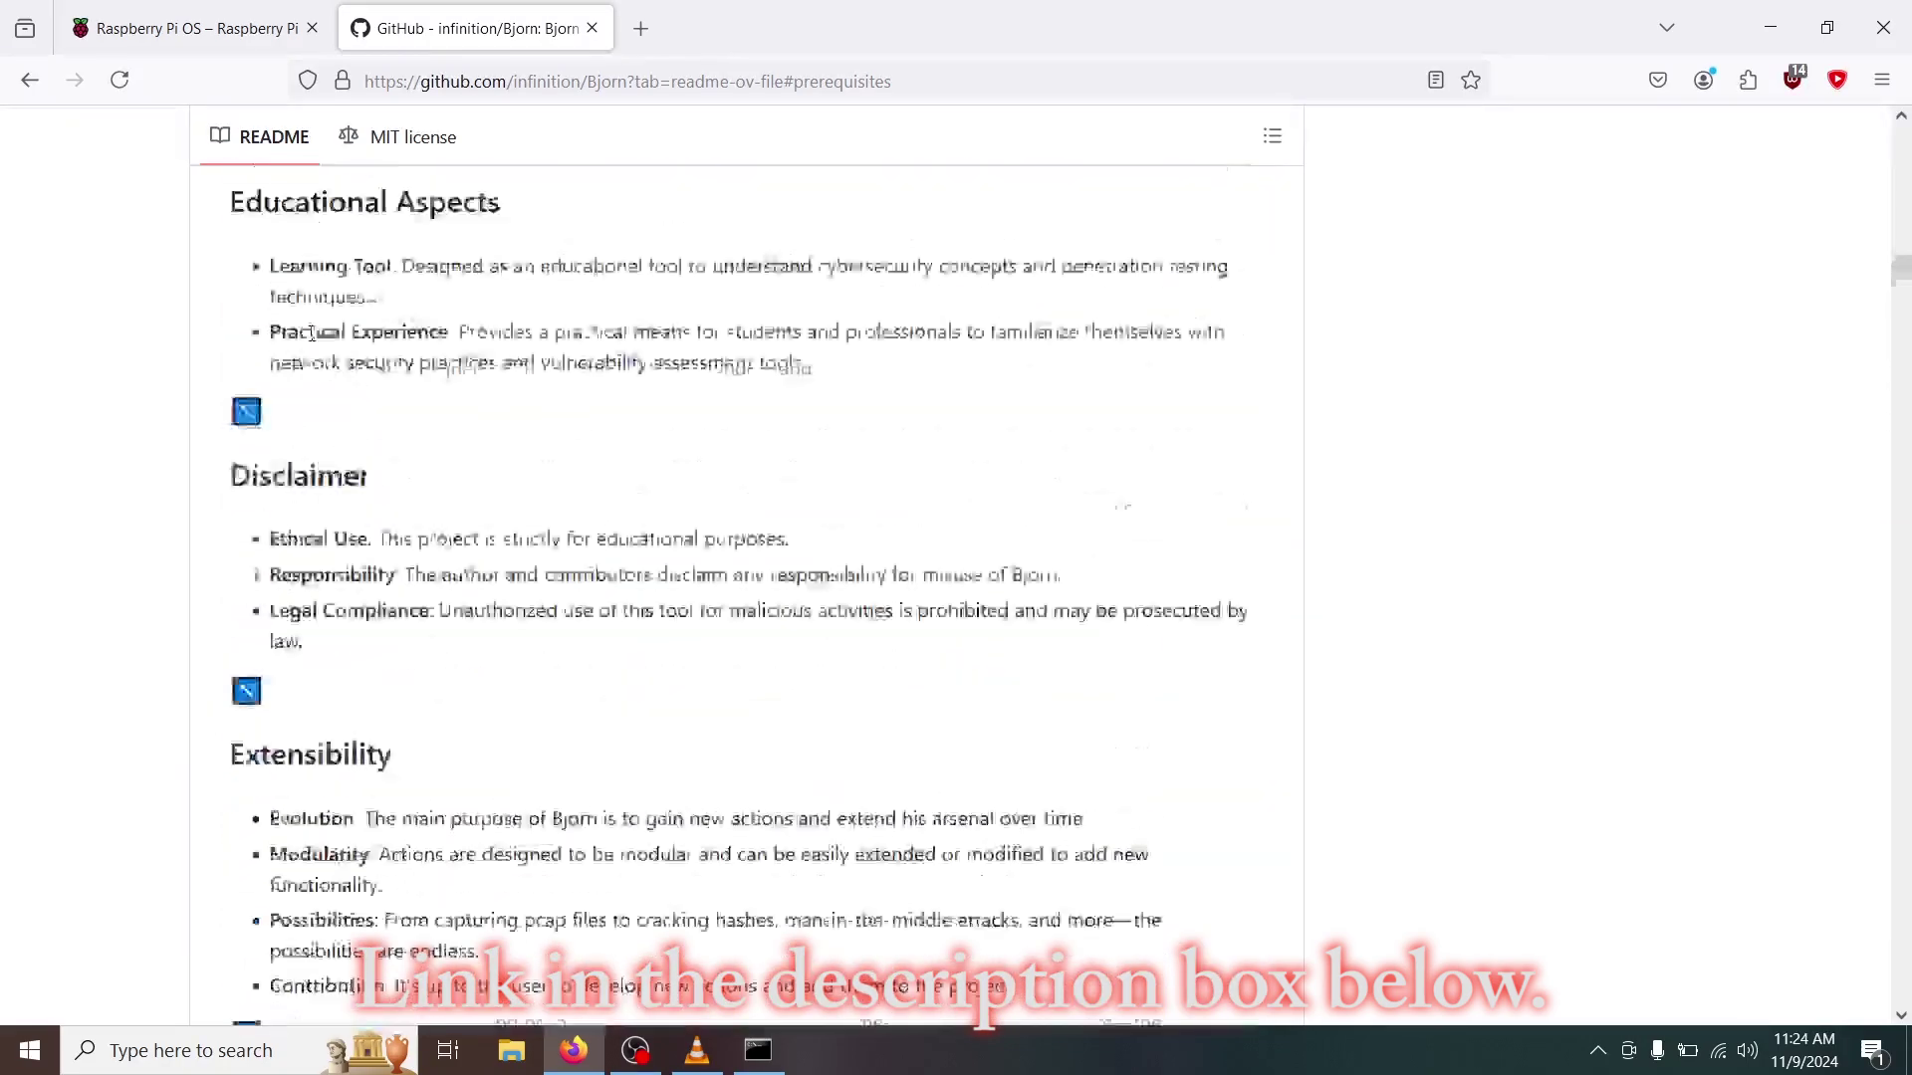
scroll(312, 333, up, 3)
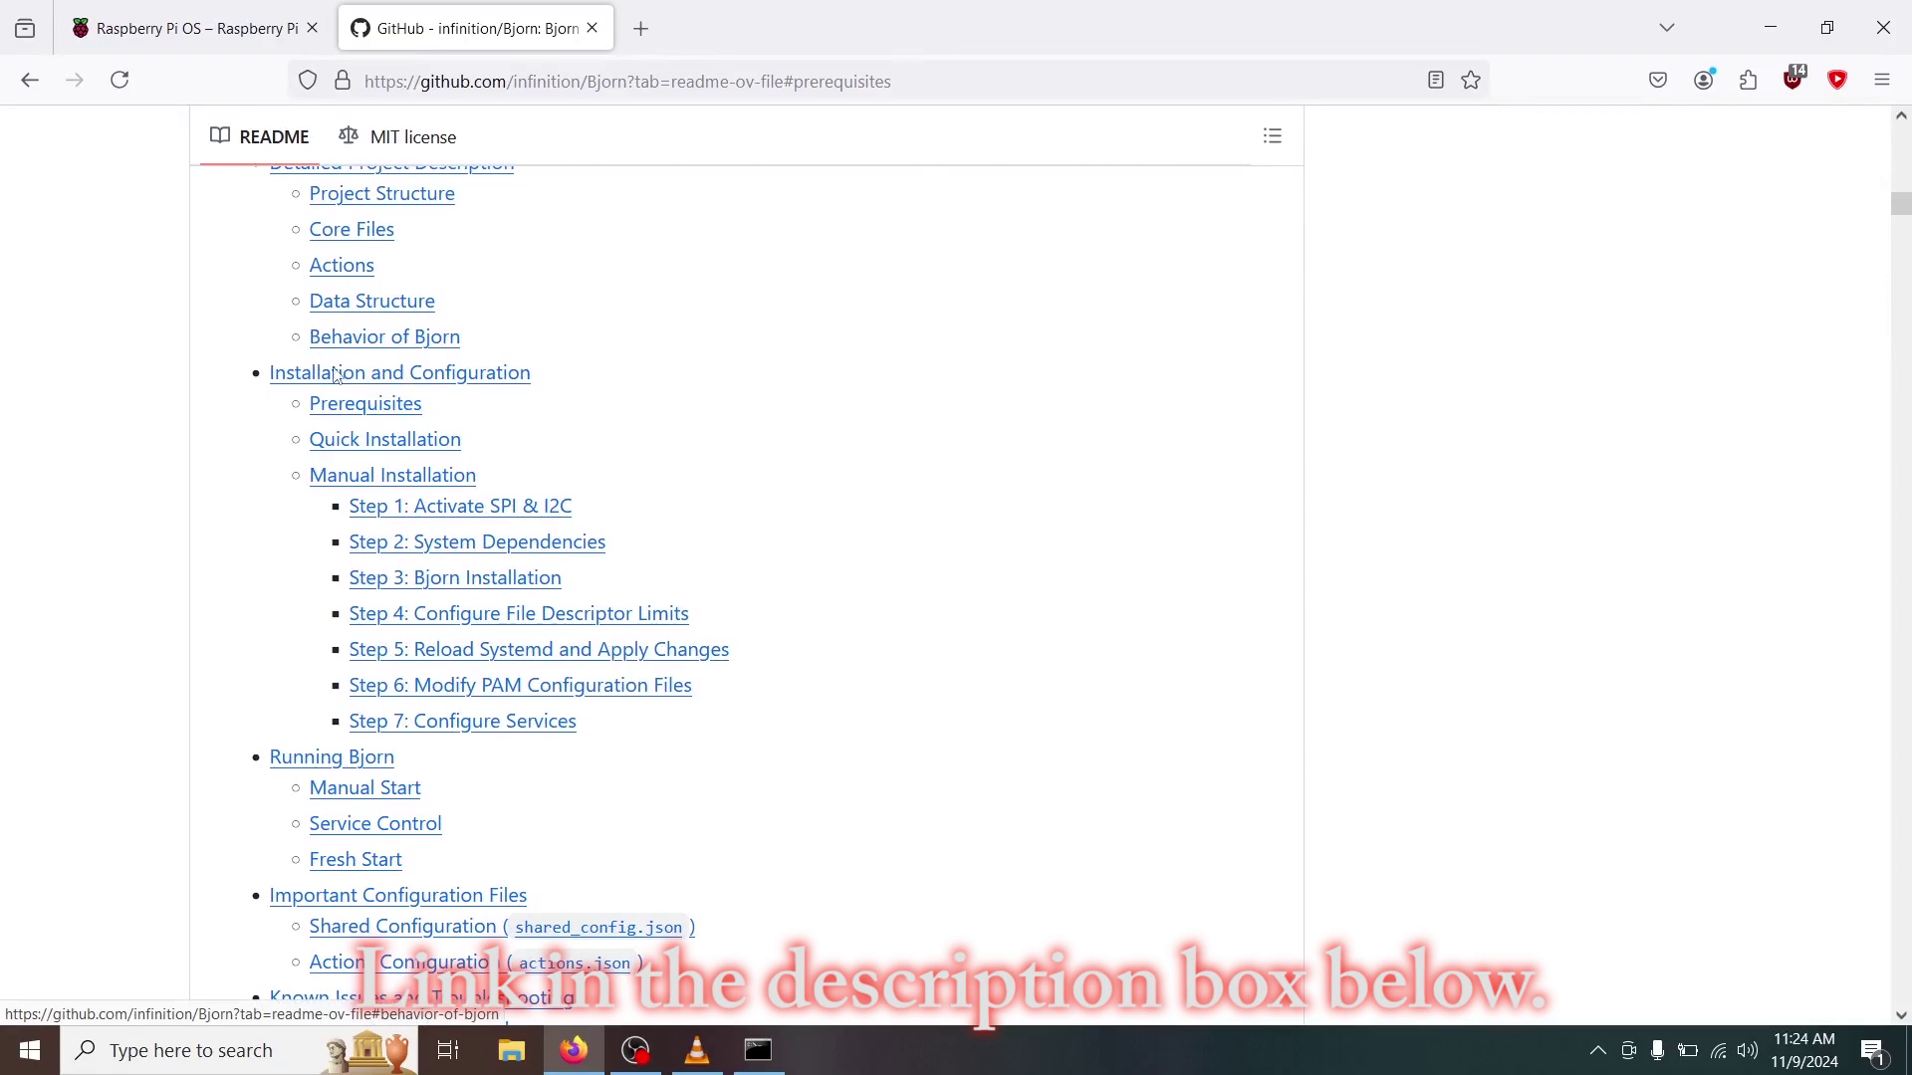
click(384, 439)
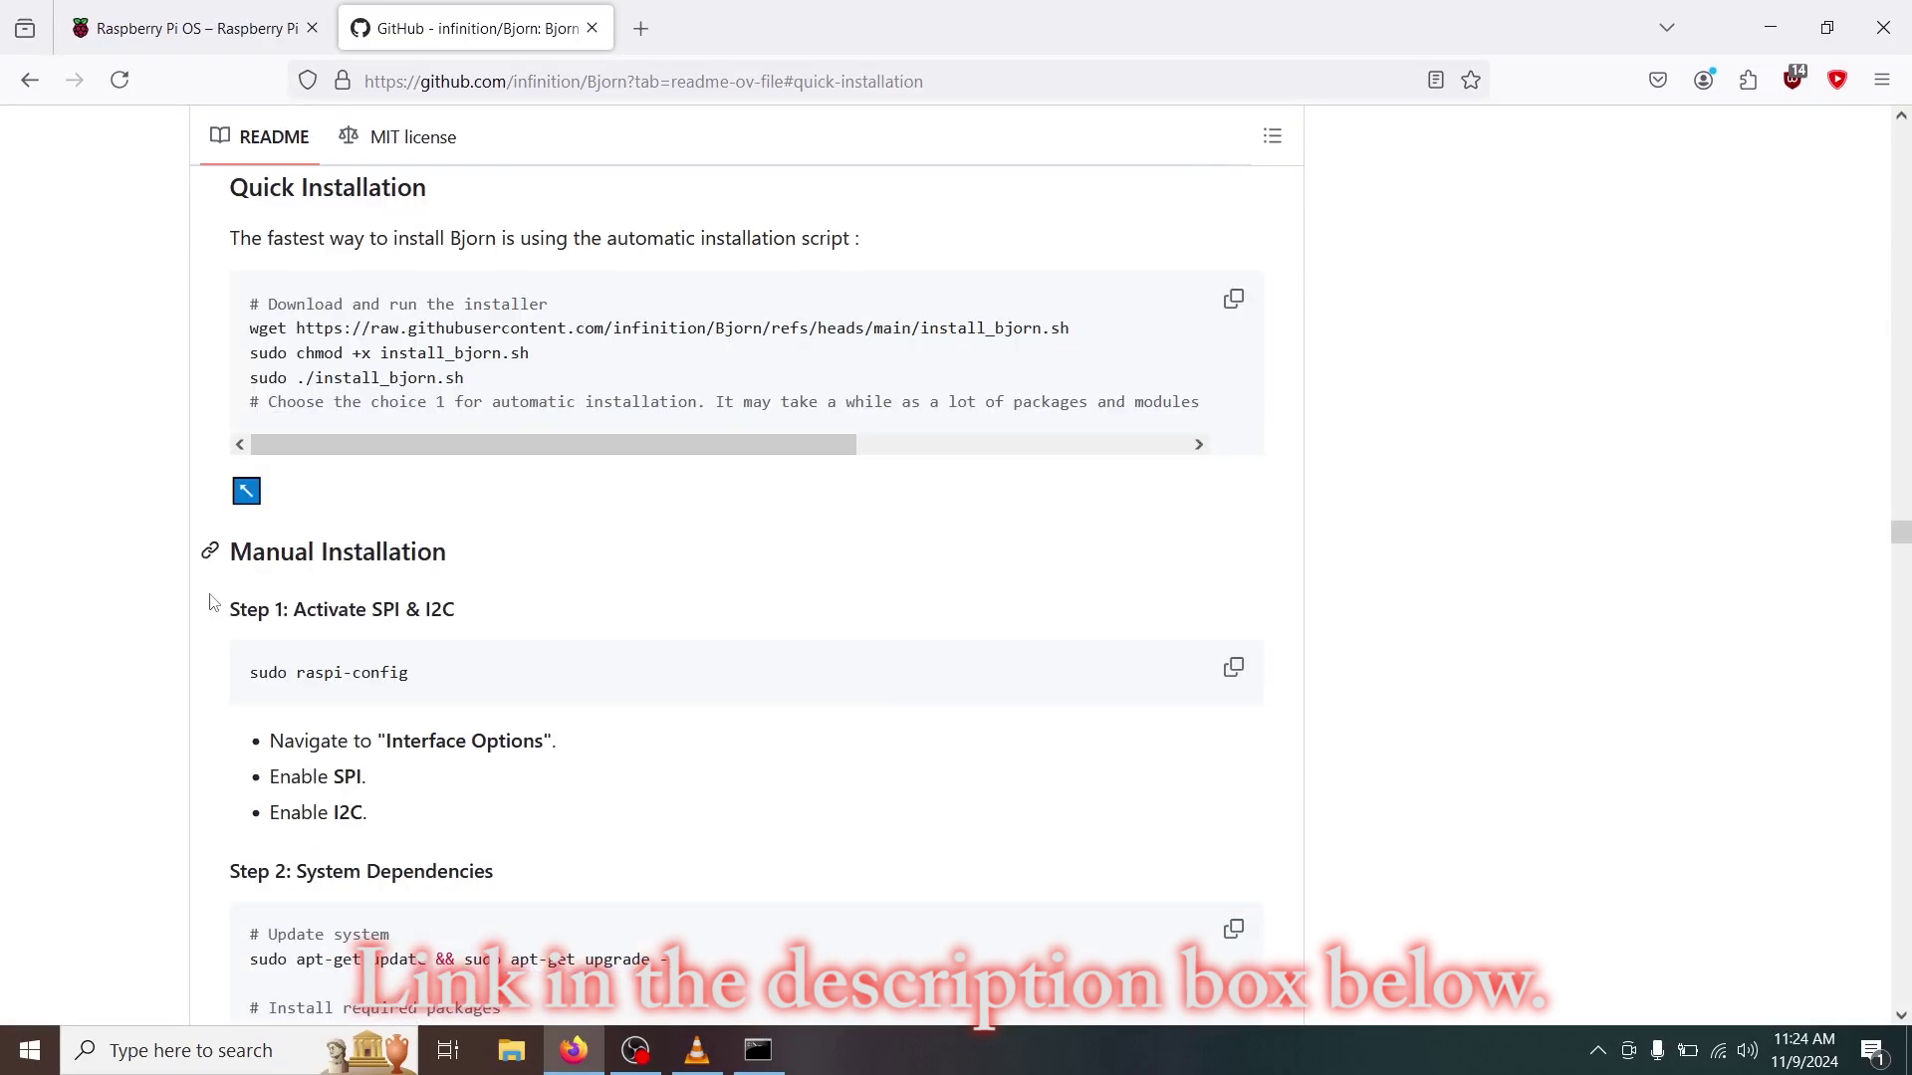
scroll(350, 785, down, 5)
scroll(350, 785, down, 12)
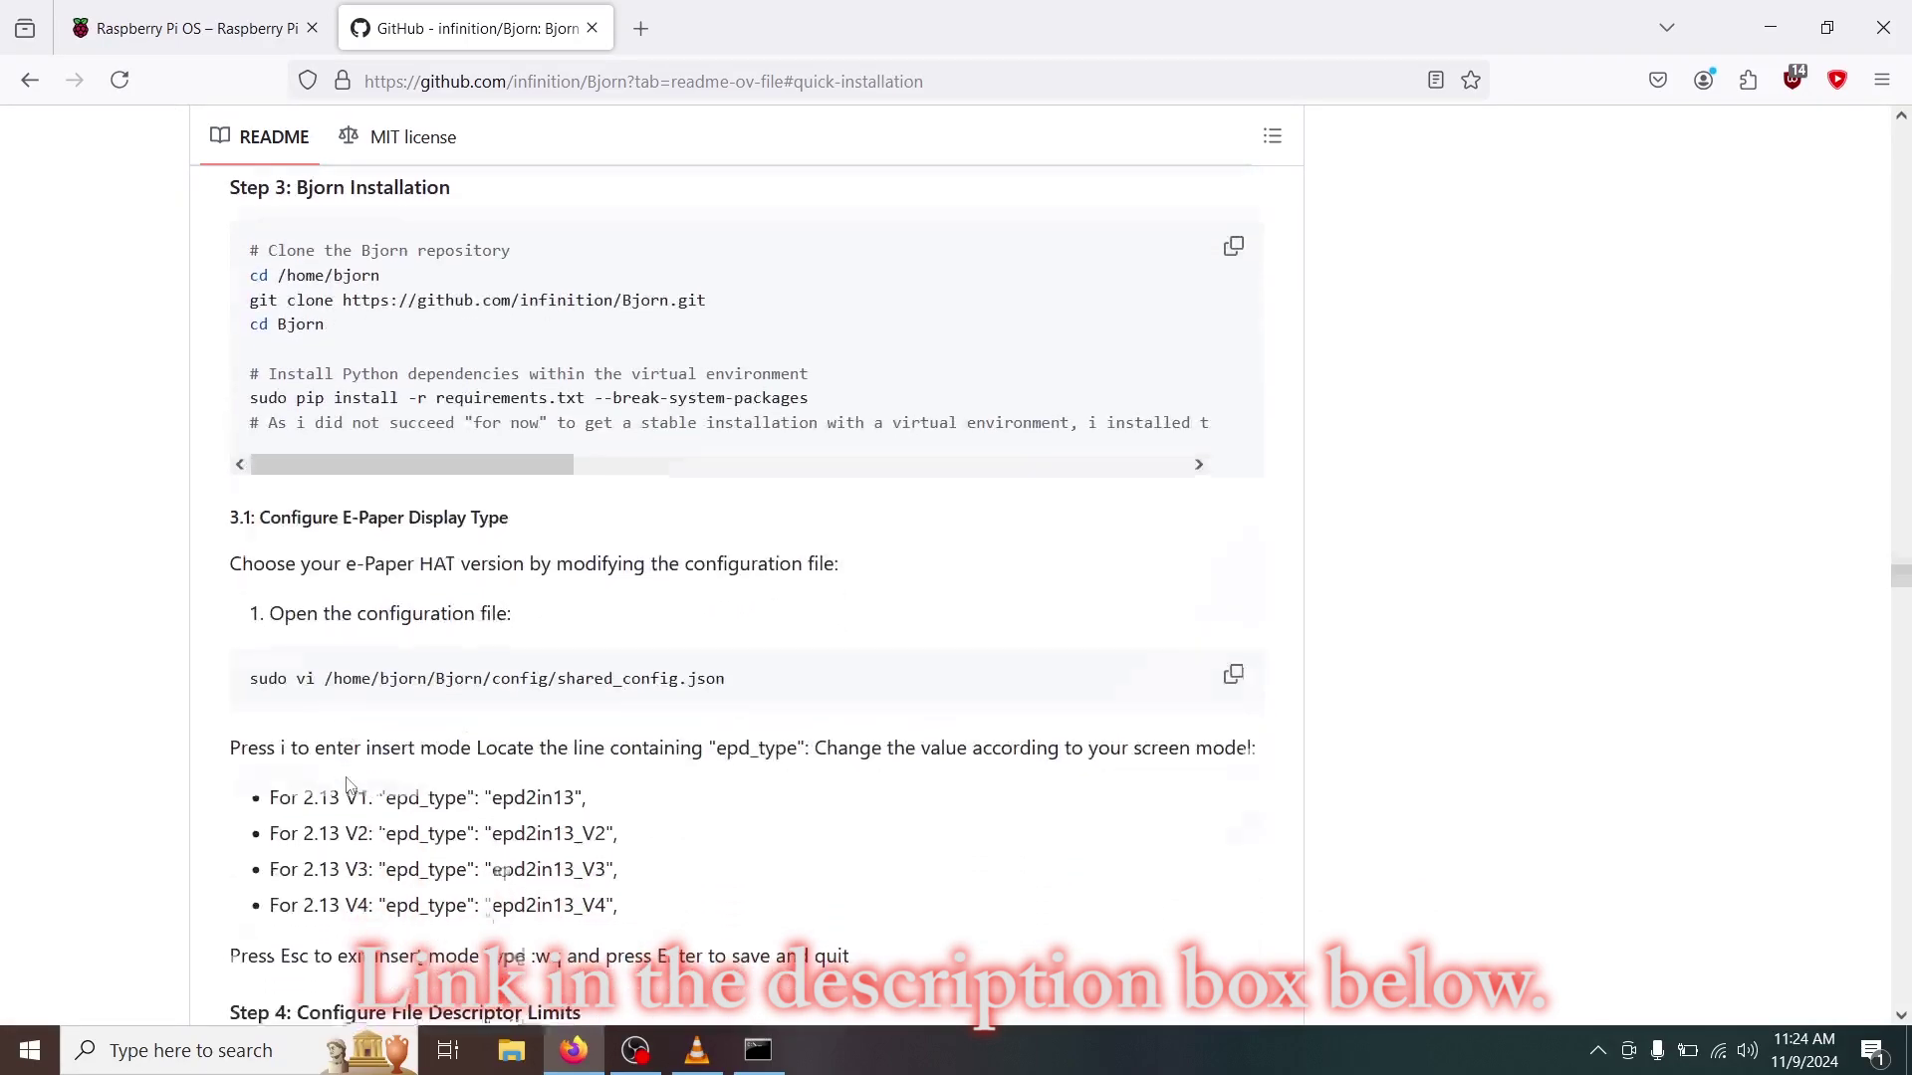
scroll(349, 786, up, 20)
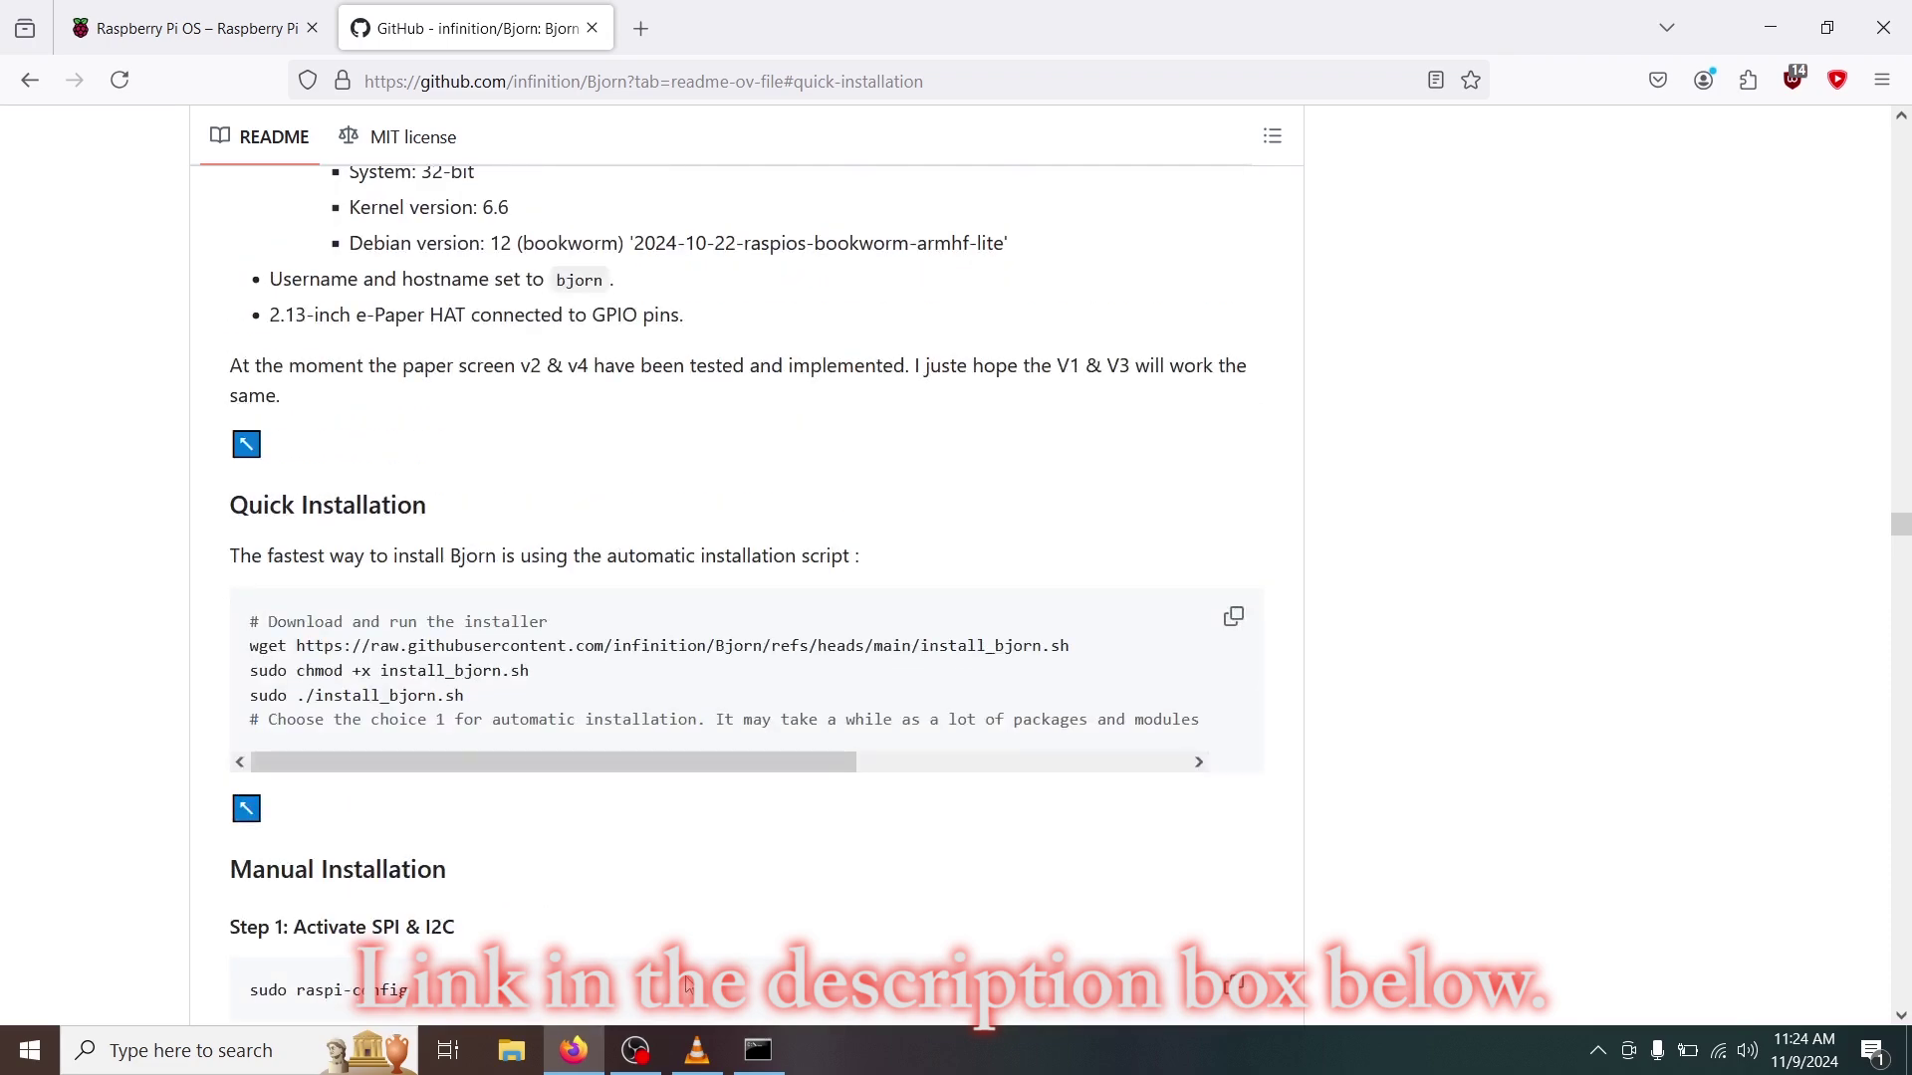
click(758, 1050)
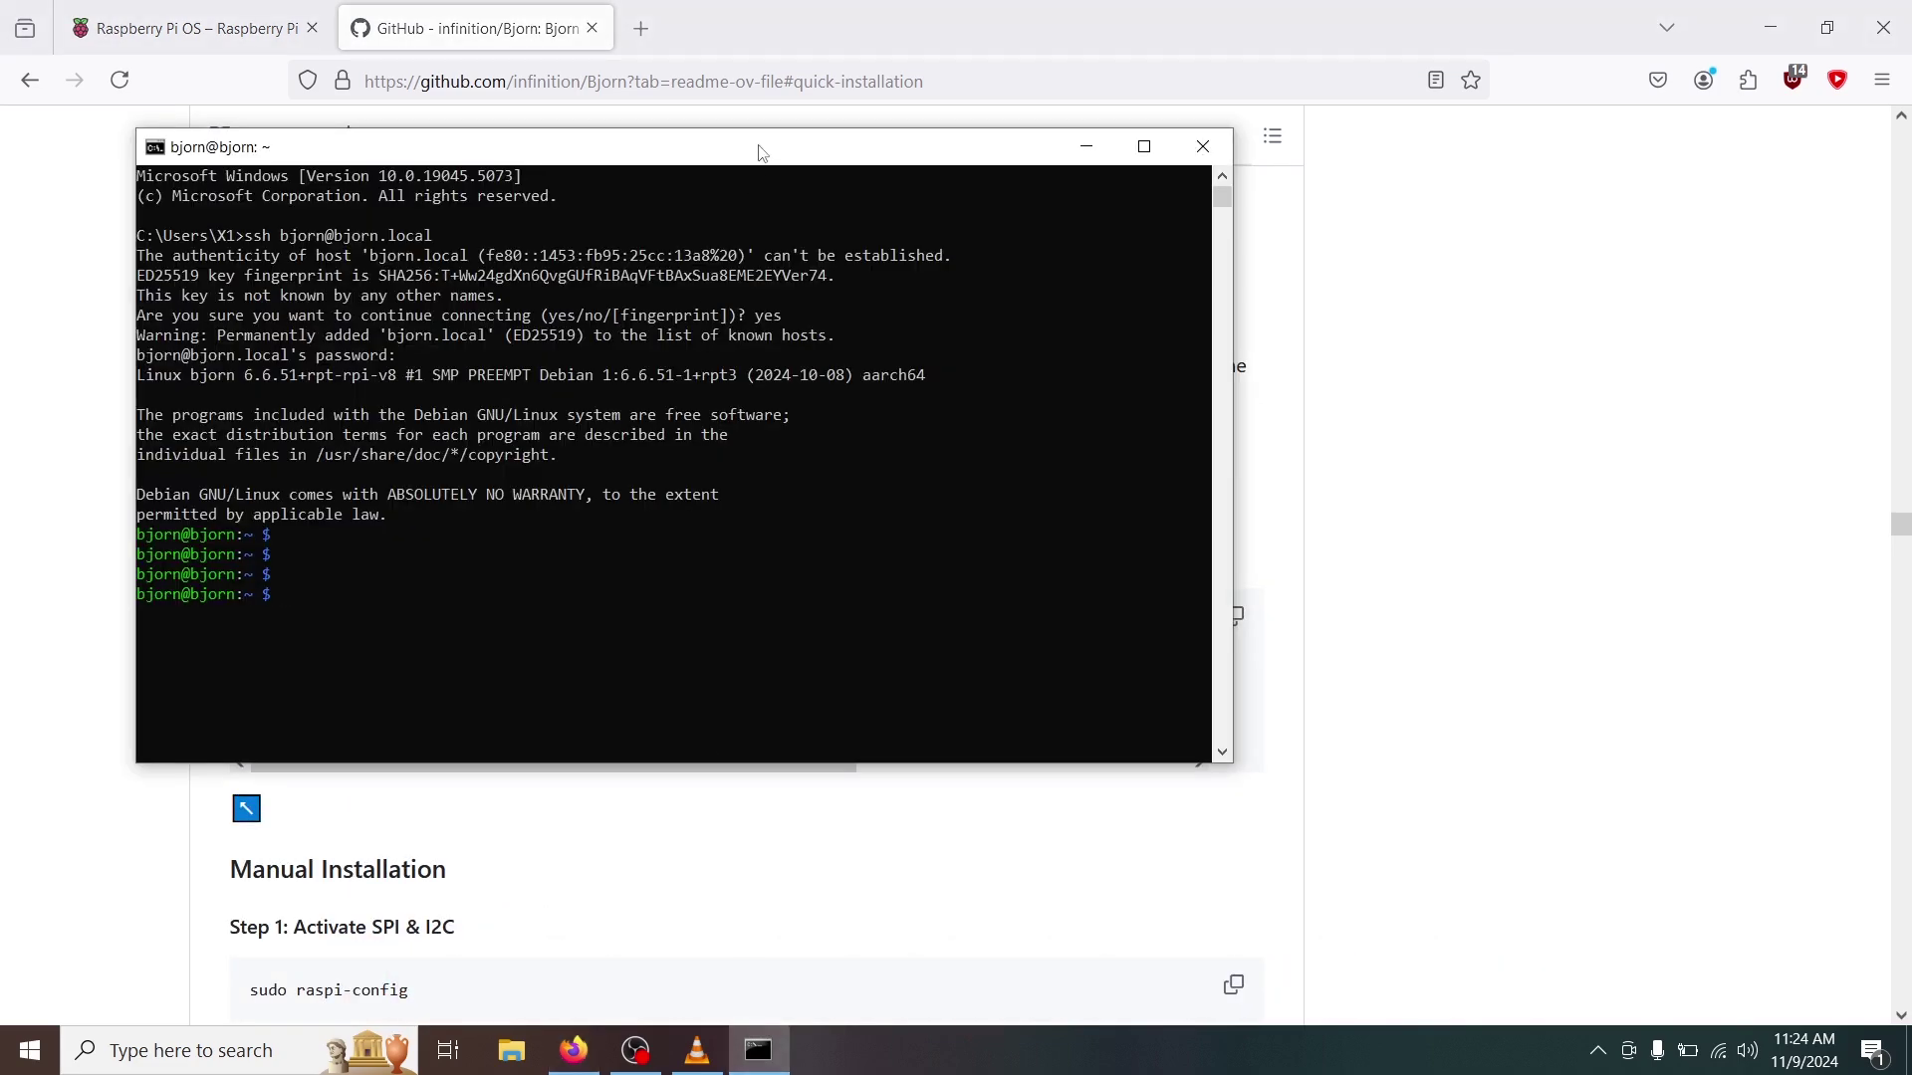
Place the console beside the README and try a wget of install_.sh, which fails with 404.
drag(760, 152, 1292, 43)
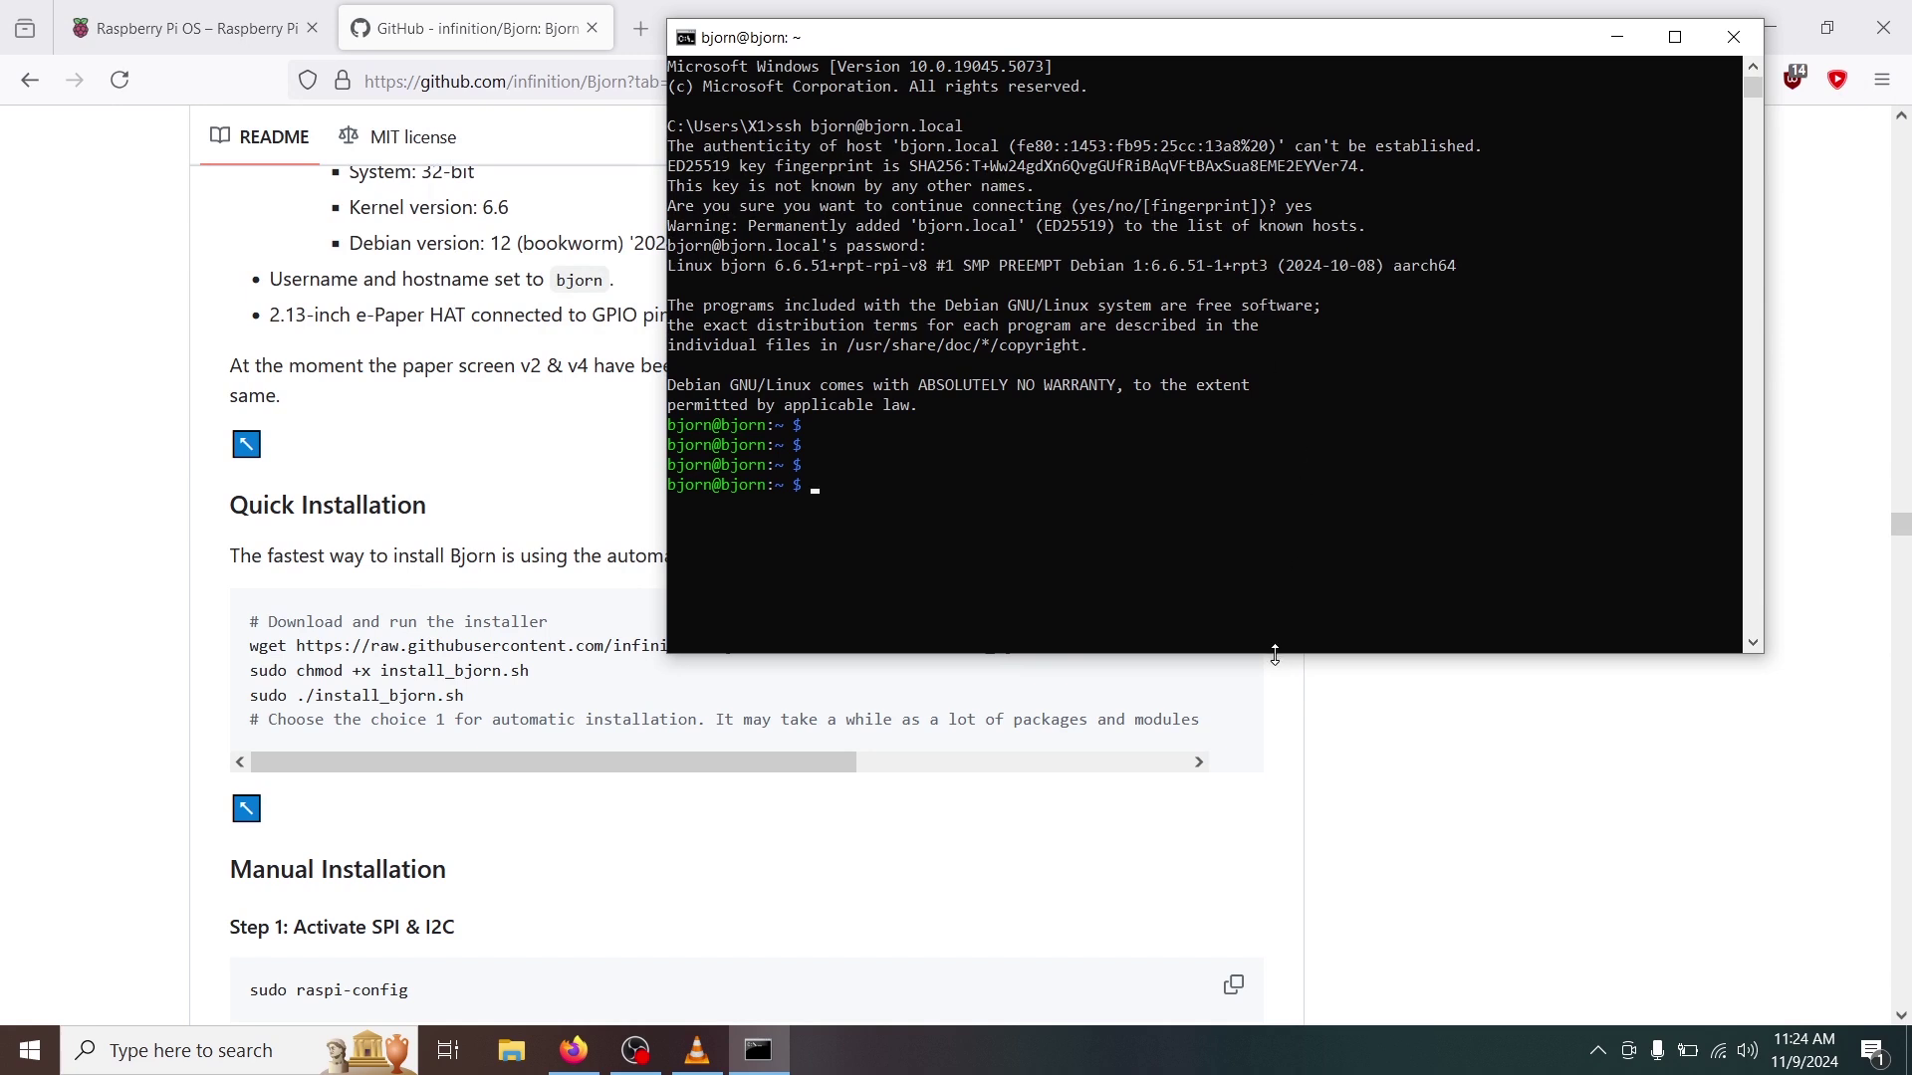
drag(1278, 653, 1274, 554)
click(1120, 506)
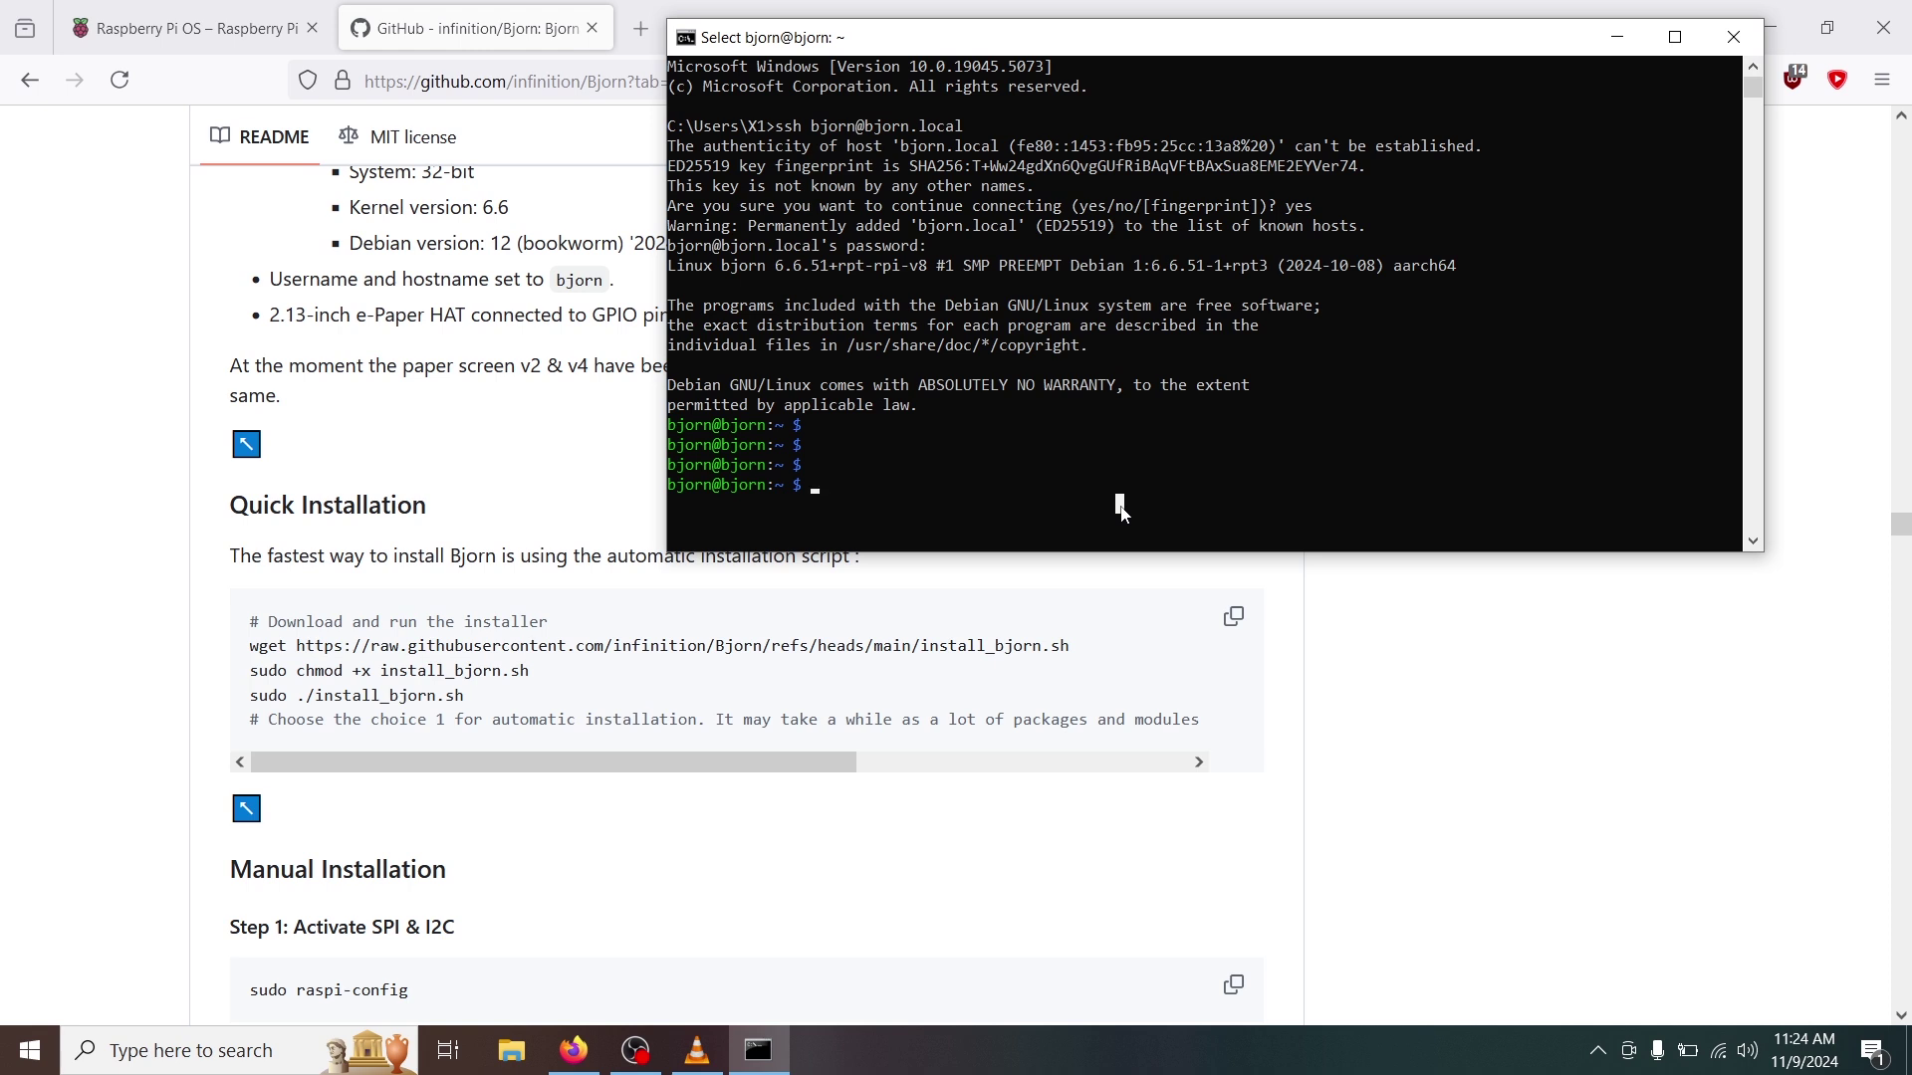
text(wget https:)
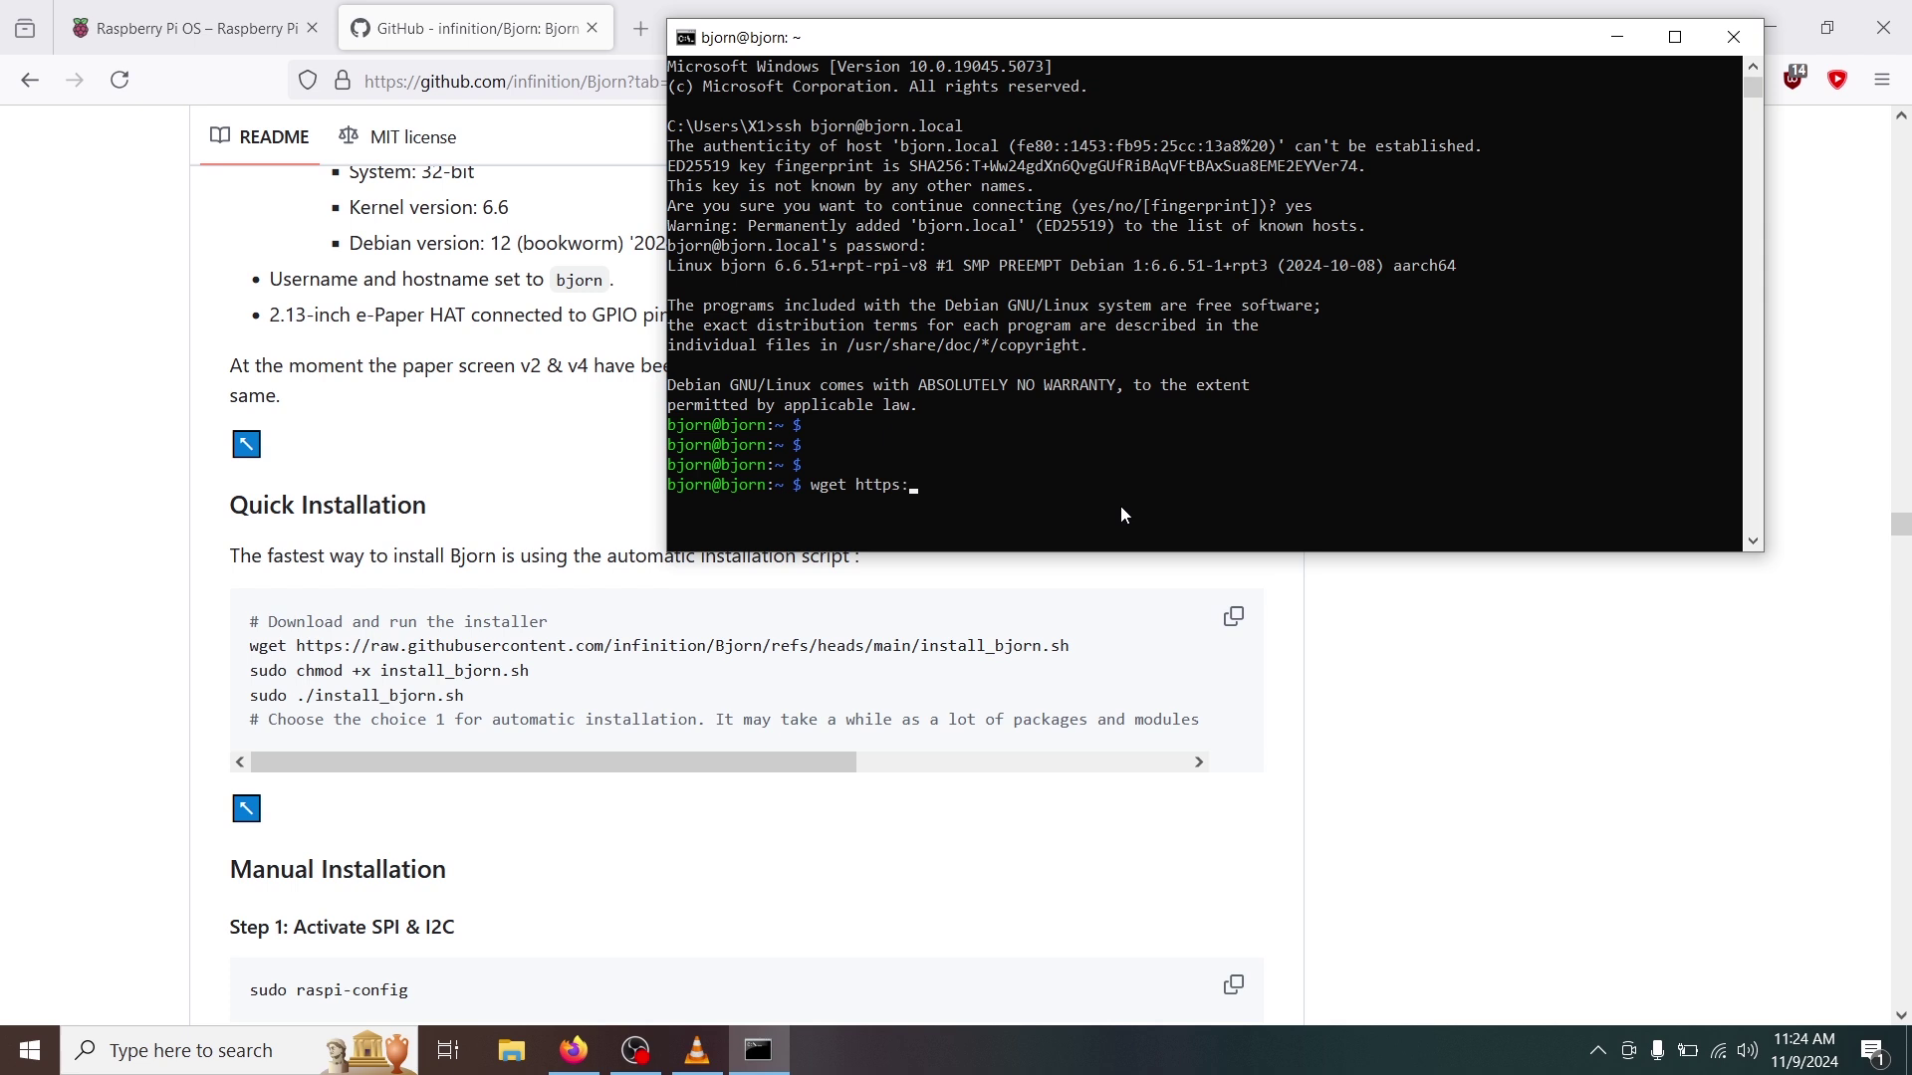
text(//raw.githubusercontent.com/infi)
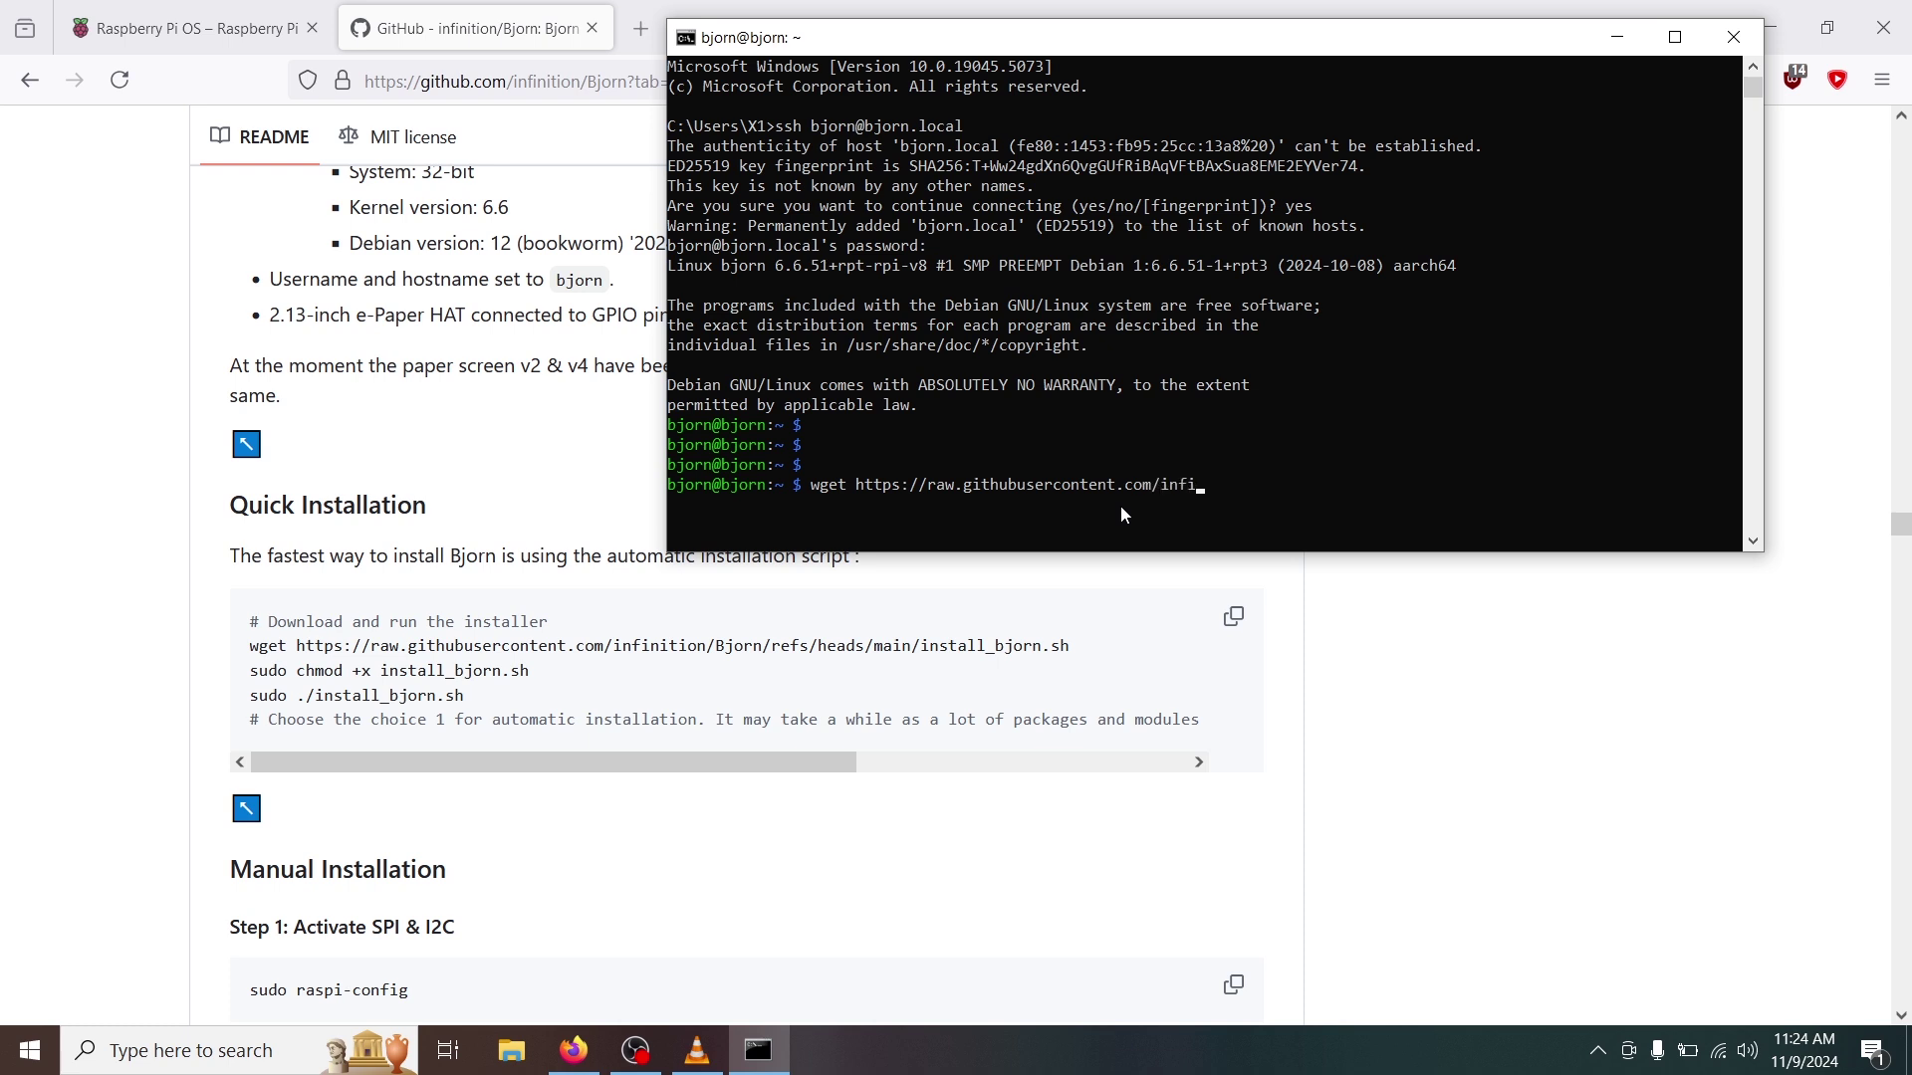
text(nition/Bjorn/refs/heads/main/install.)
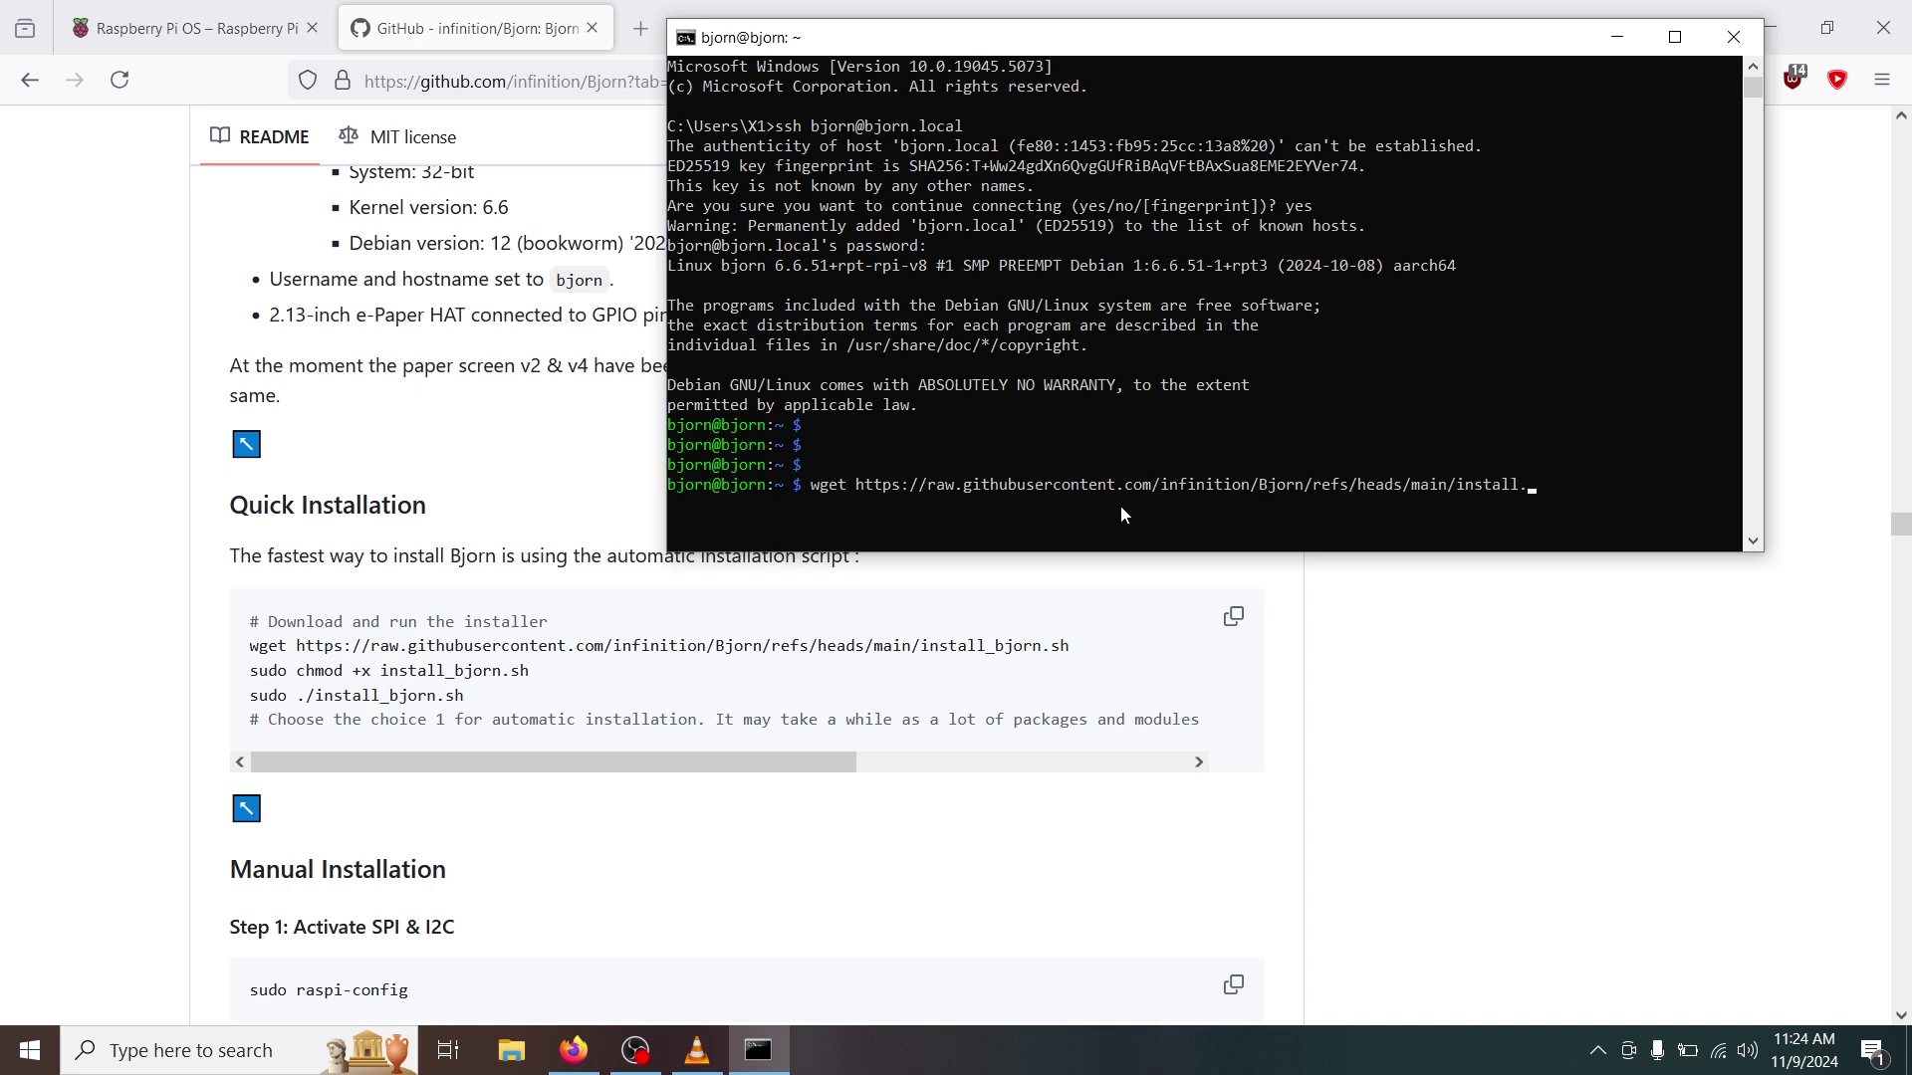
key(BackSpace)
text(_.sh)
key(Return)
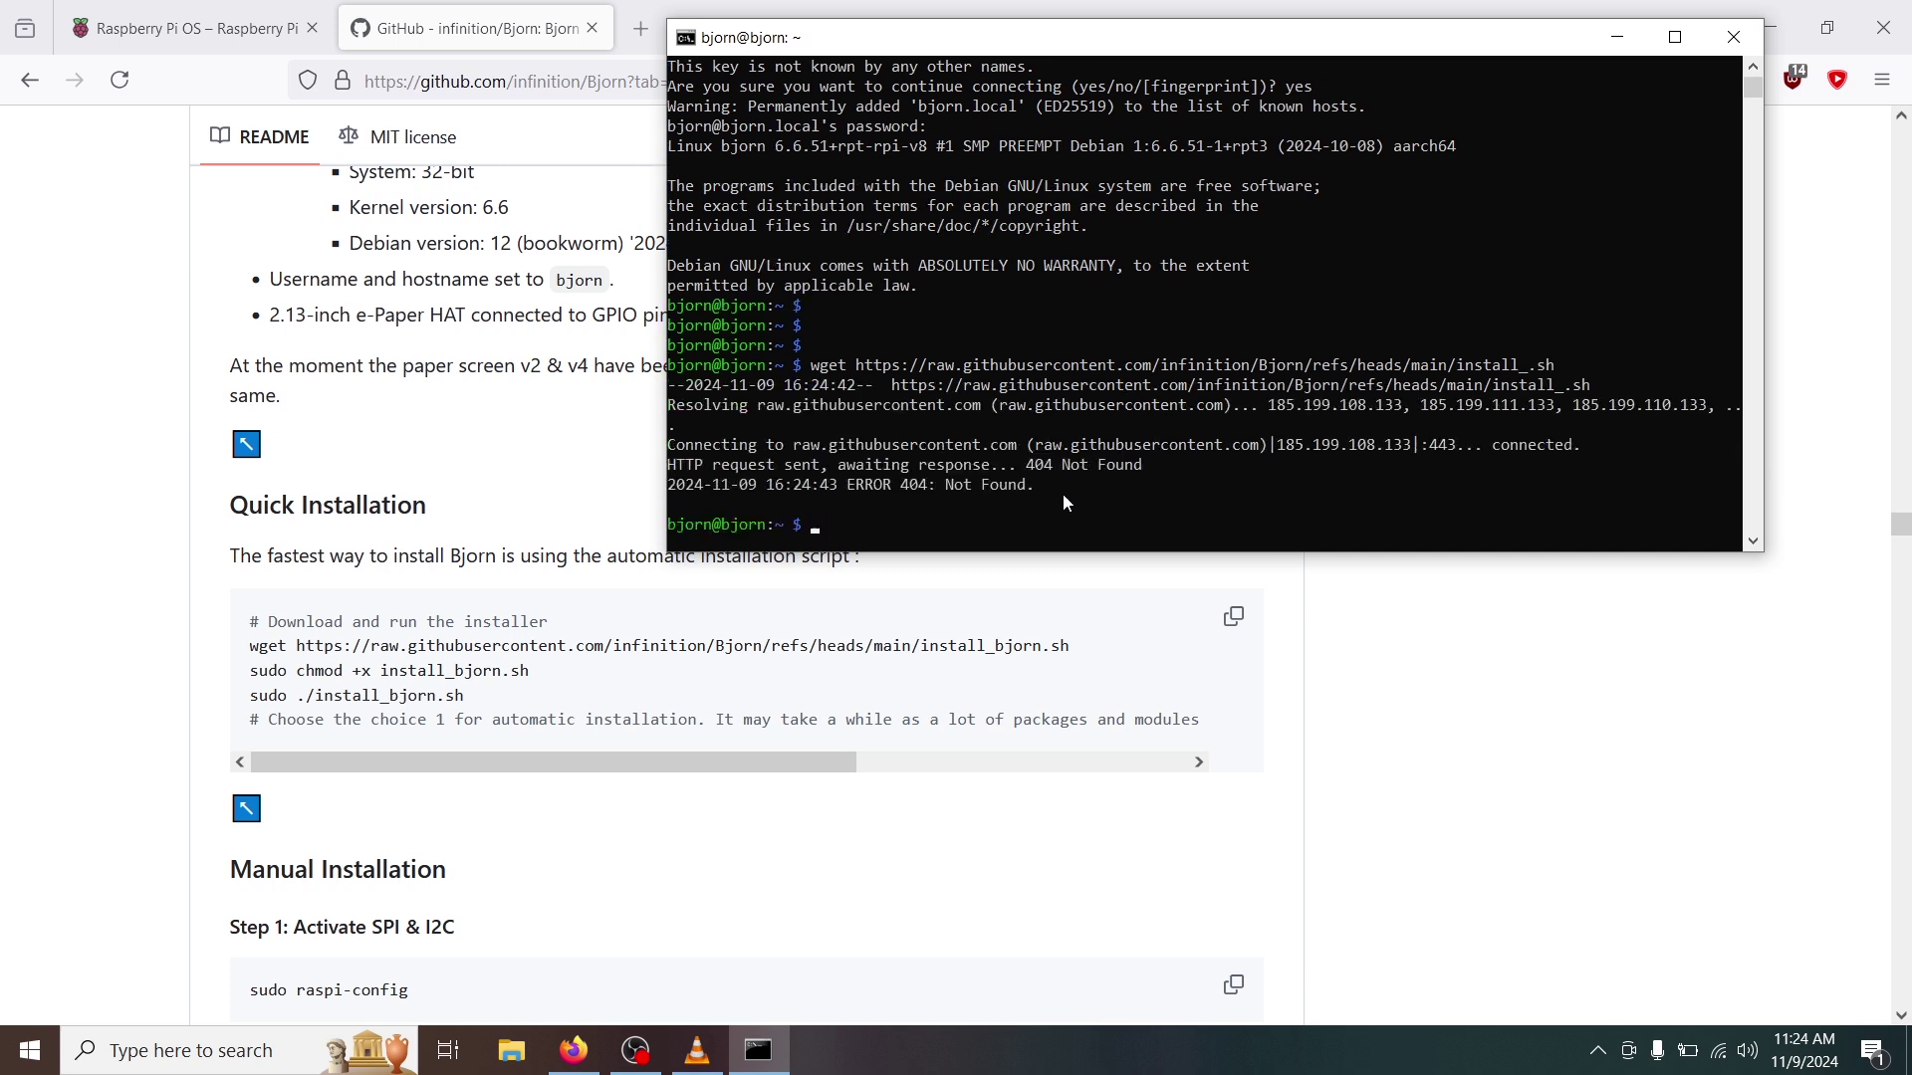
Download install_bjorn.sh from the Bjorn repository with the corrected wget URL.
text(wget https://raw.githubuser)
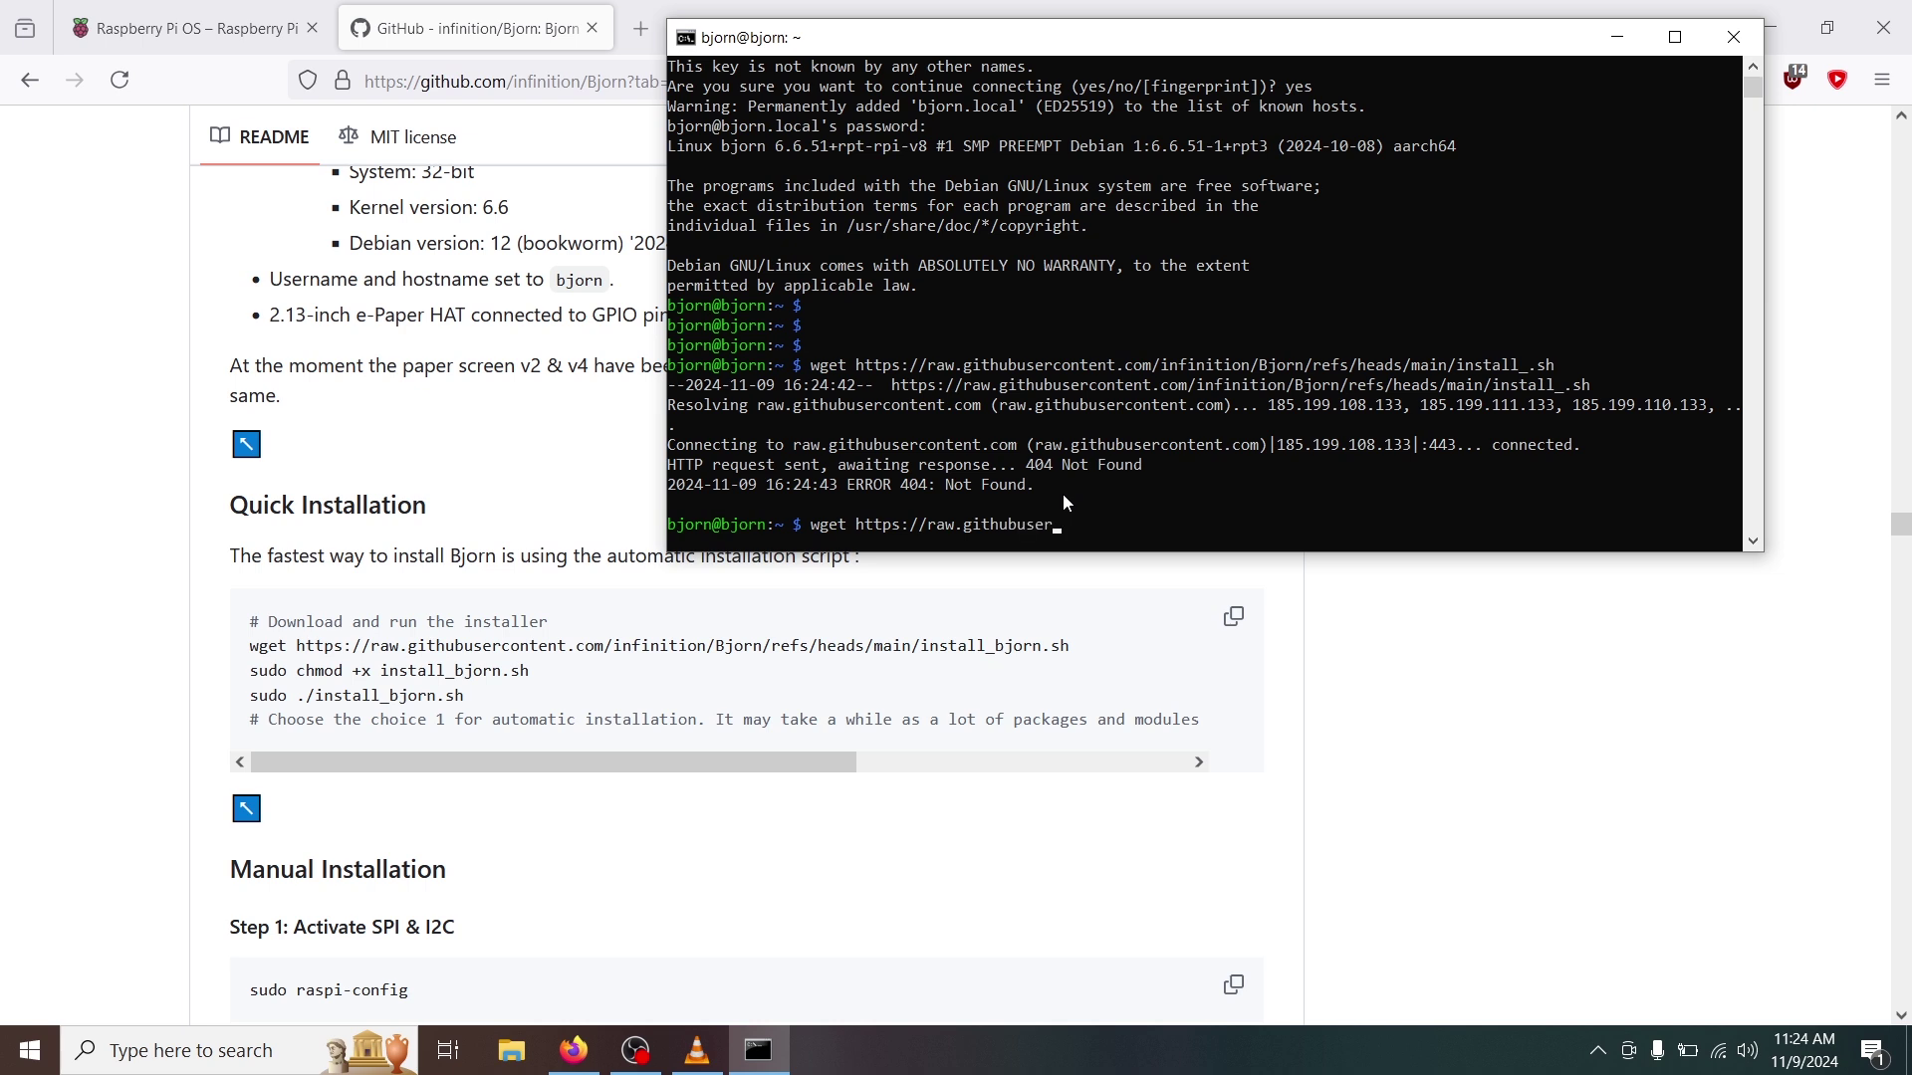
text(content.com/infinition/Bjorn)
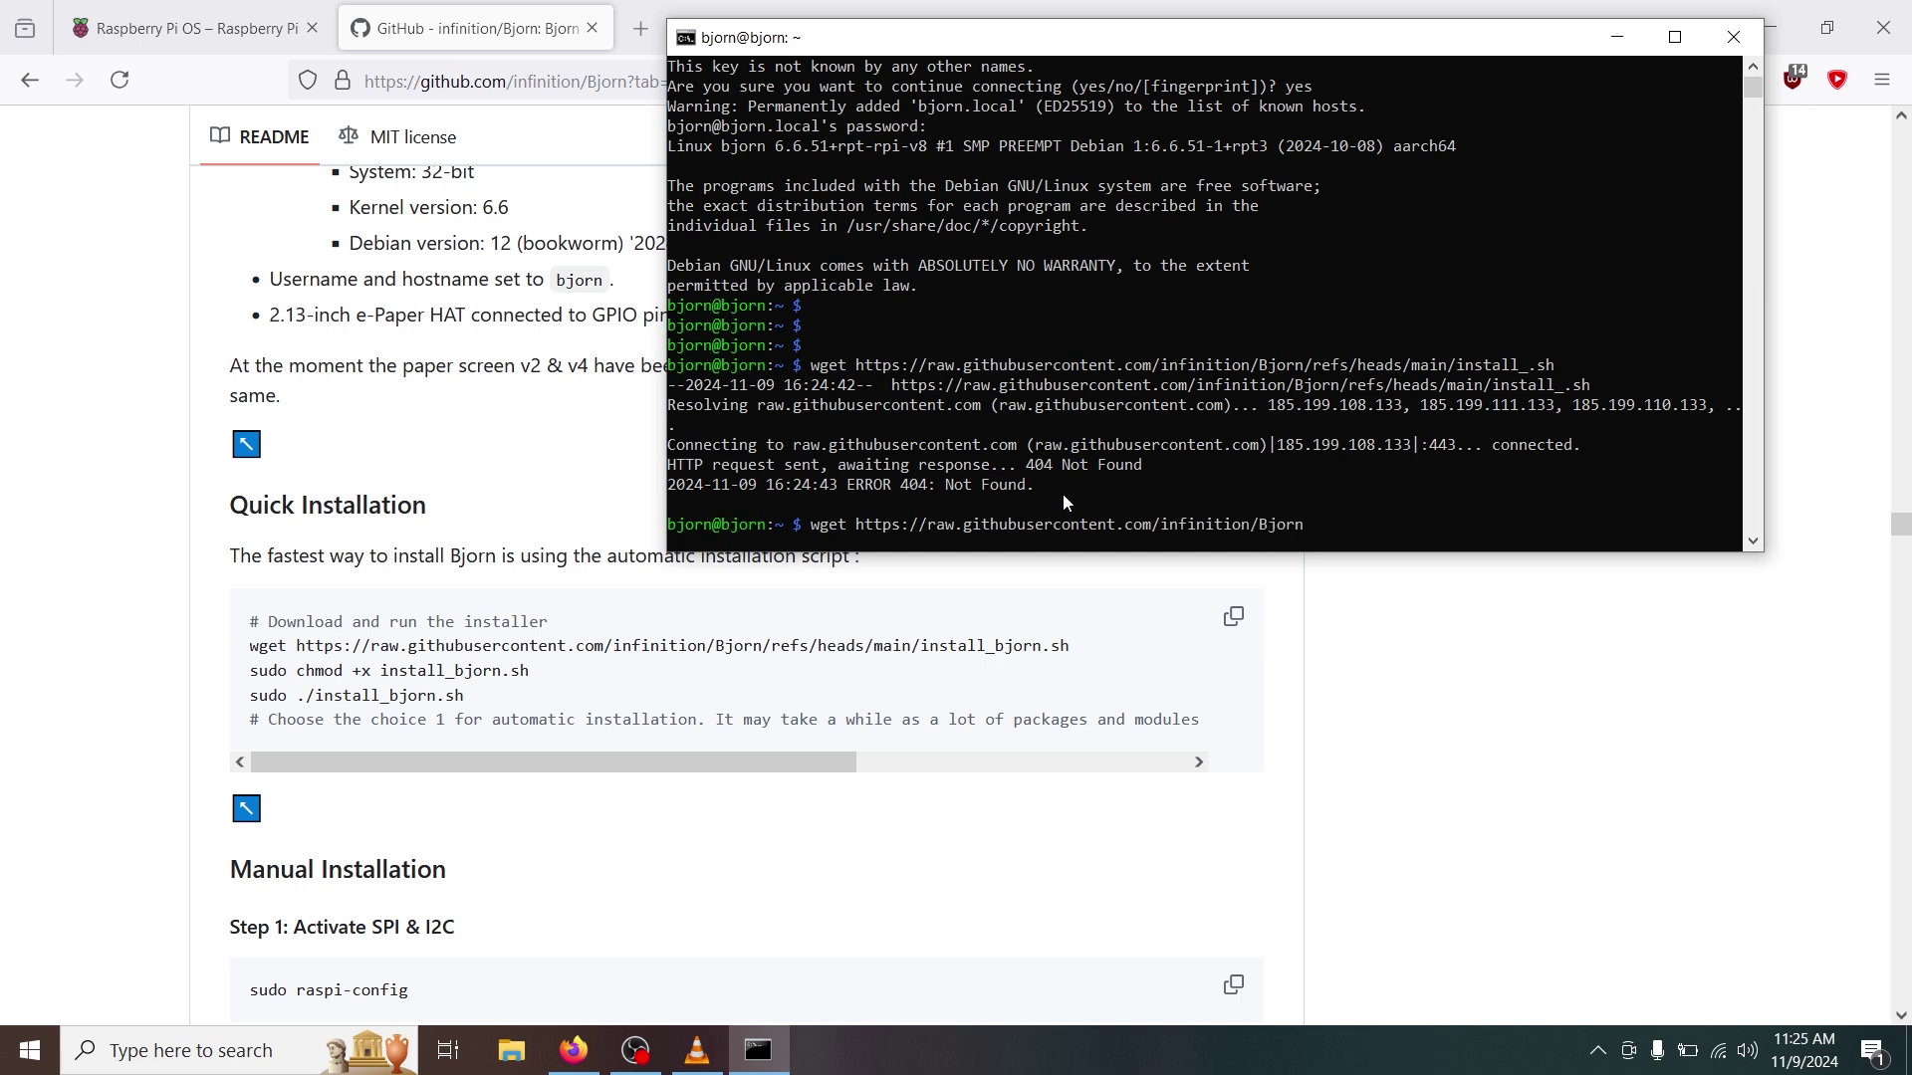
text(/refs/heads/main/install_)
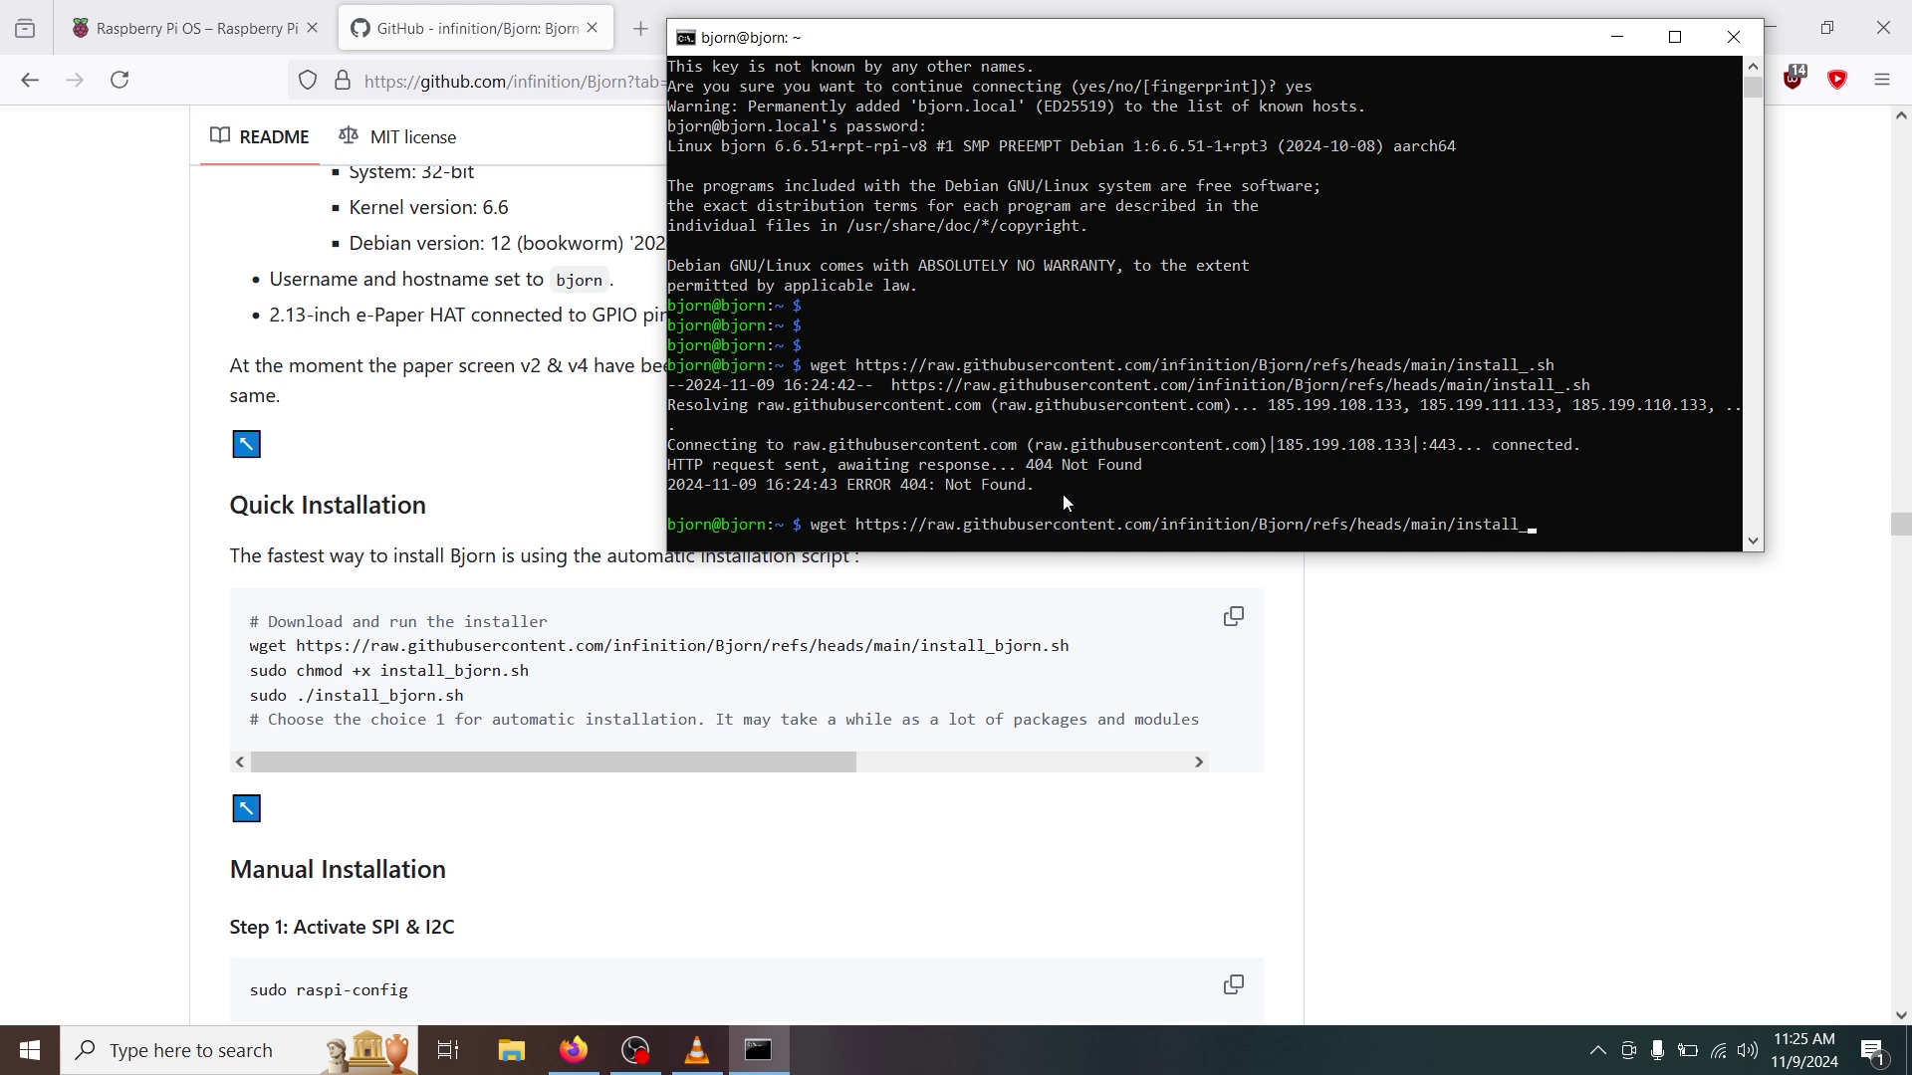
text(b)
text(jorn.sh)
key(Return)
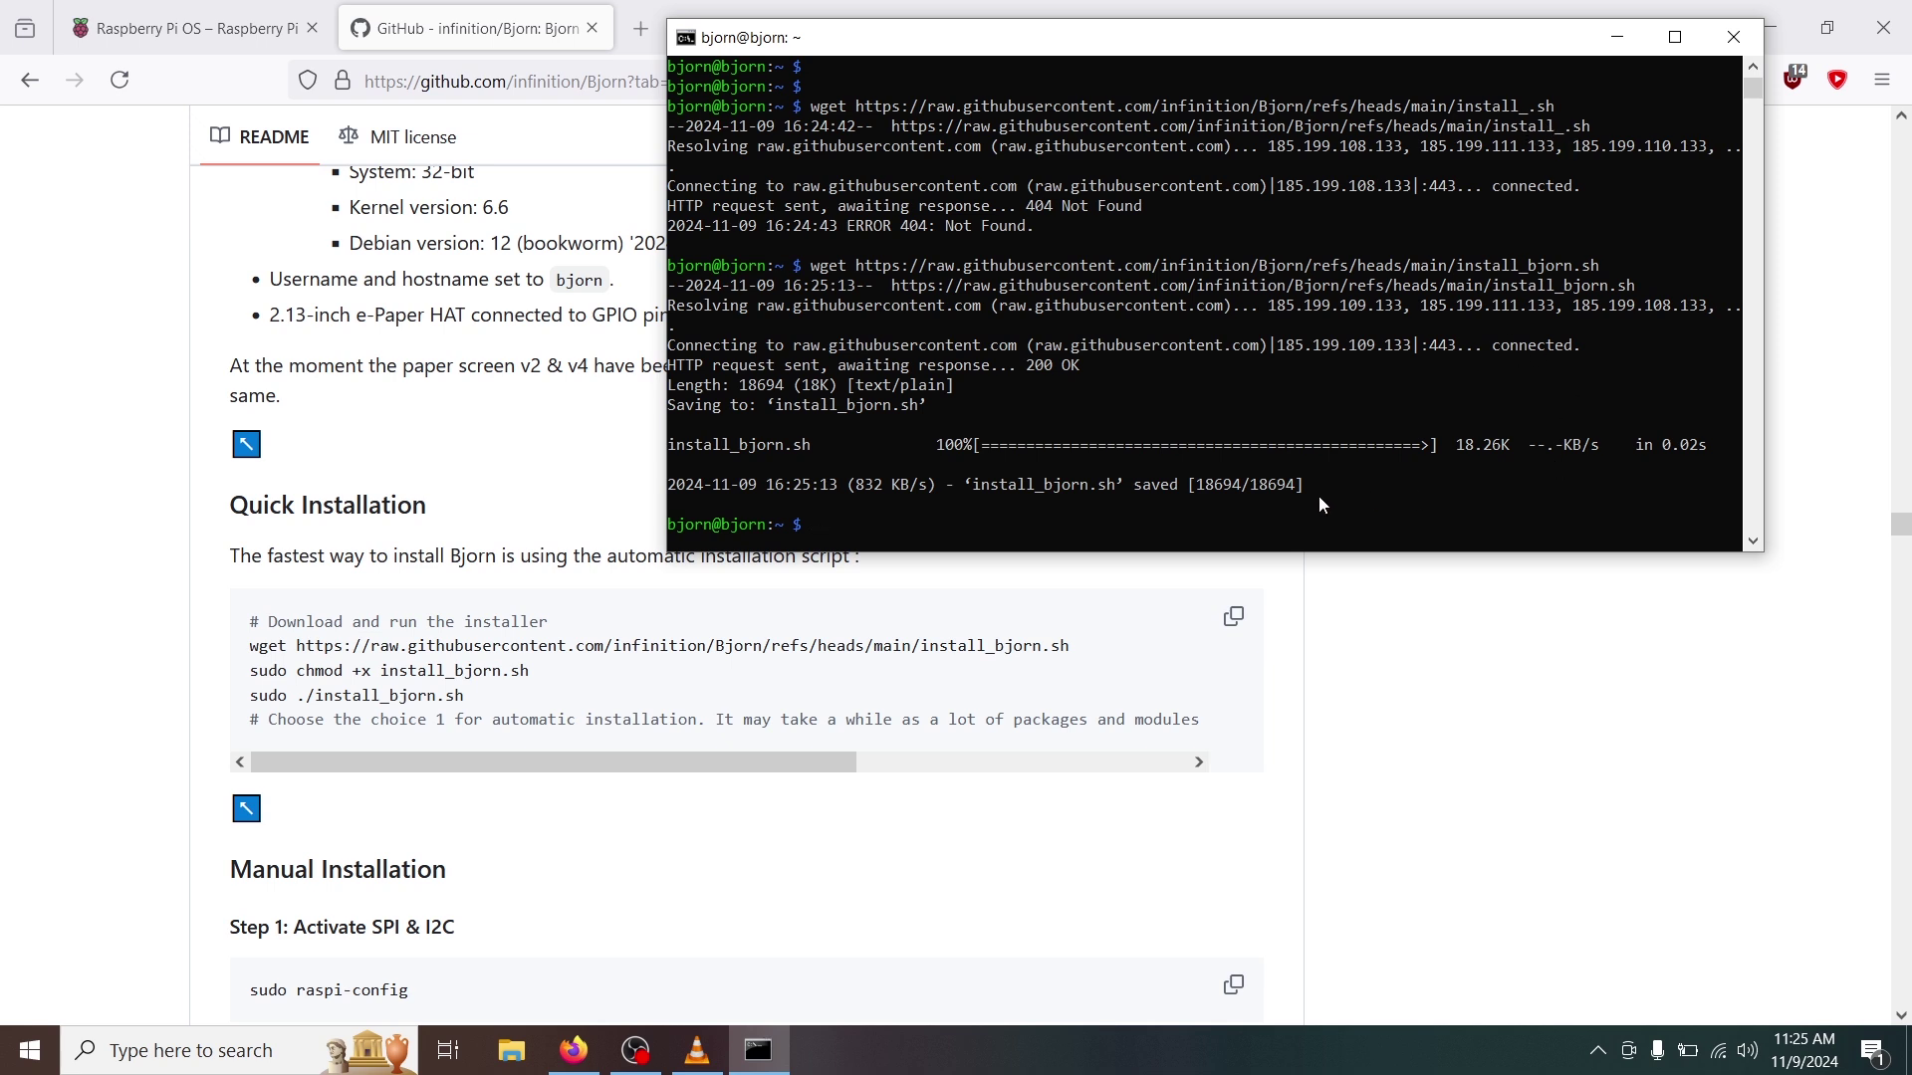
List the files to confirm the download, then make install_bjorn.sh executable with sudo chmod +x.
text(ls)
key(Return)
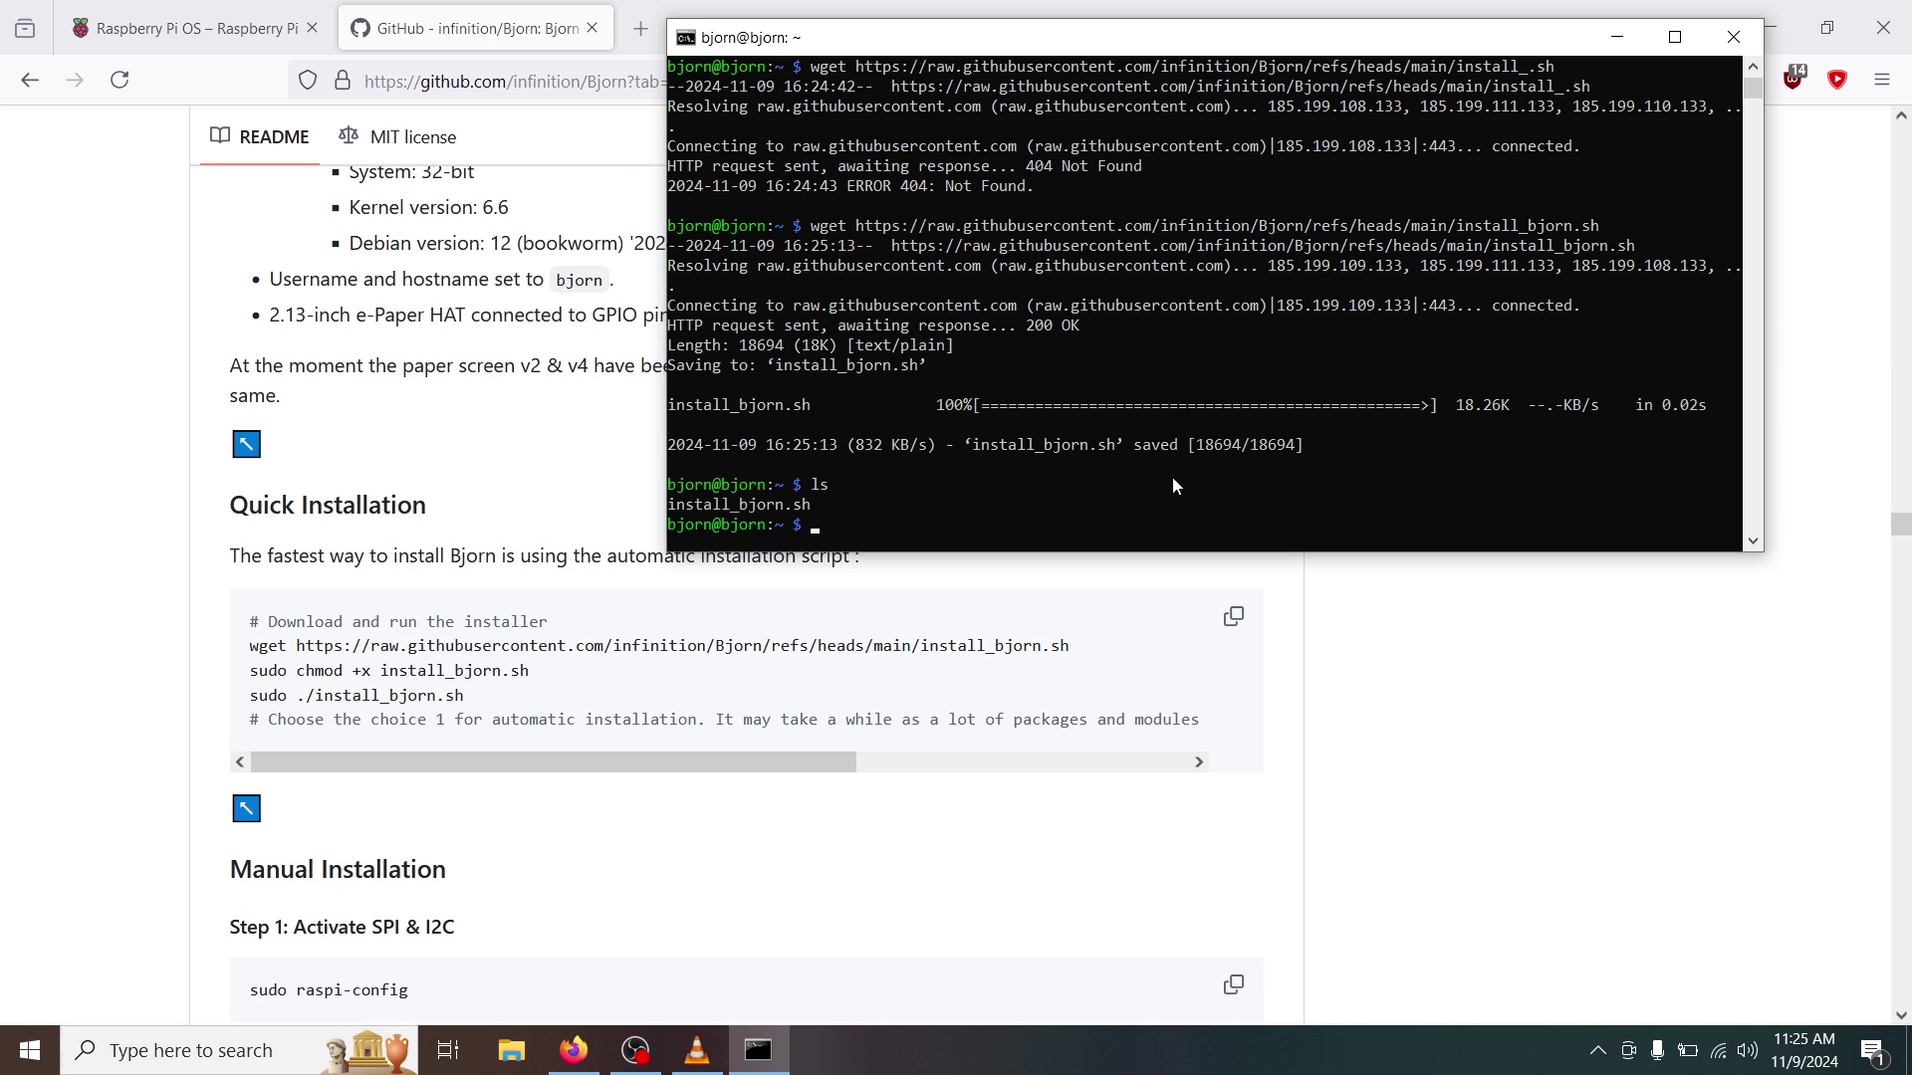
click(875, 528)
text(sudo chmod +x insta)
key(Tab)
key(Return)
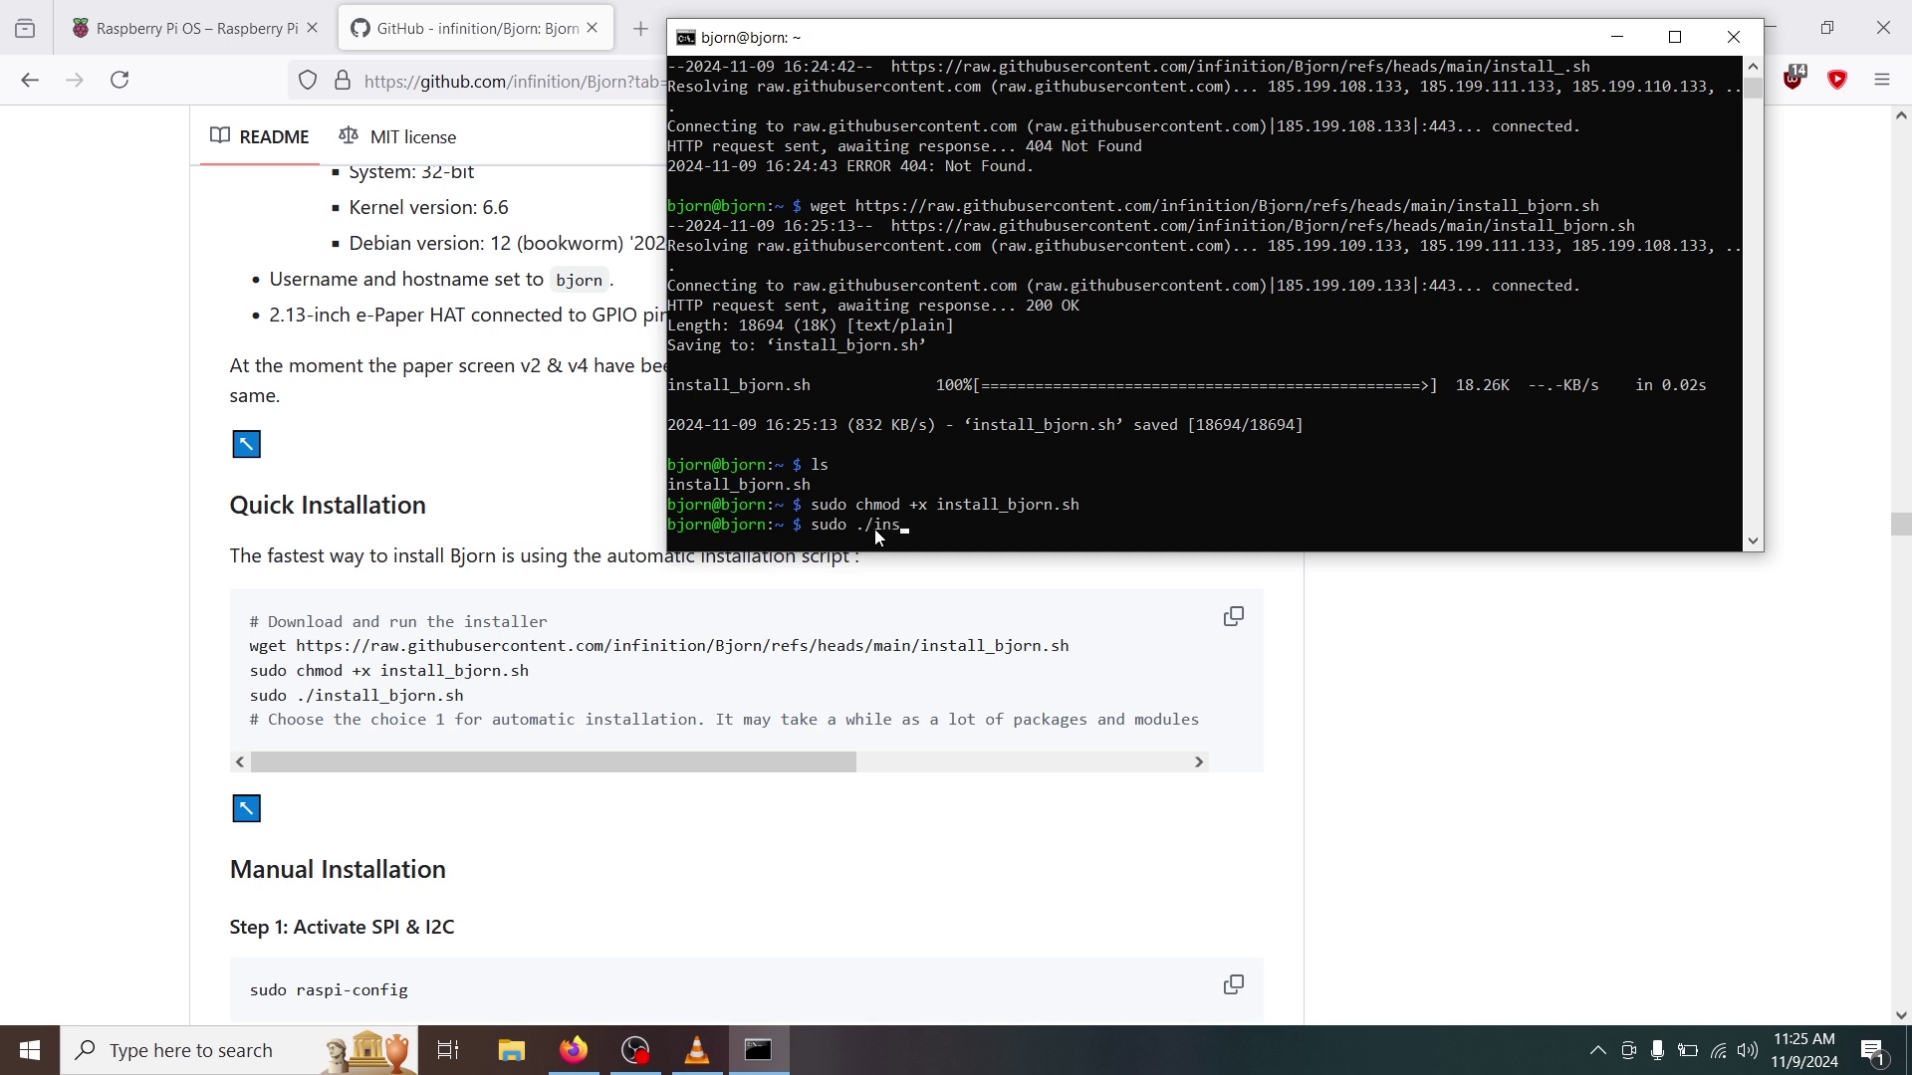
Run the Bjorn installer with sudo, choosing full installation (1) and the epd2in13_V4 display (4).
key(Tab)
key(Return)
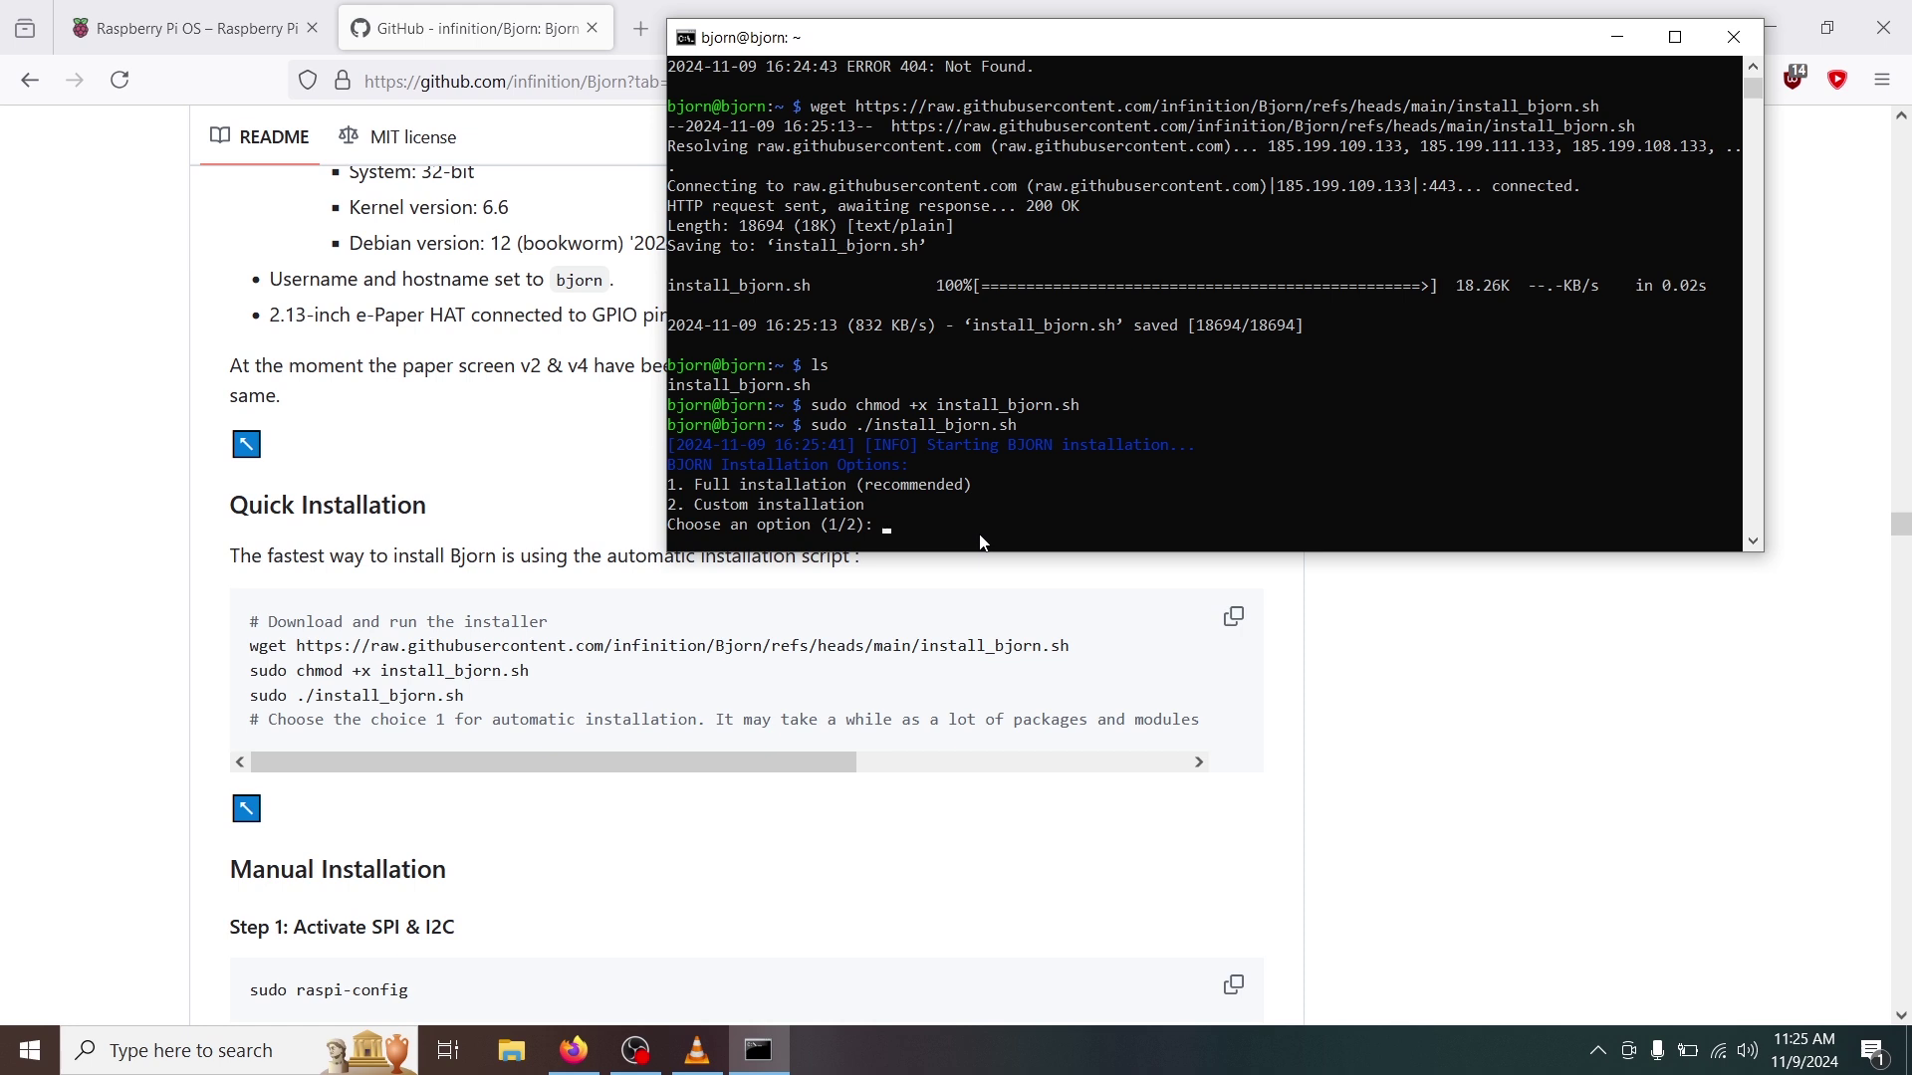
text(1)
key(Return)
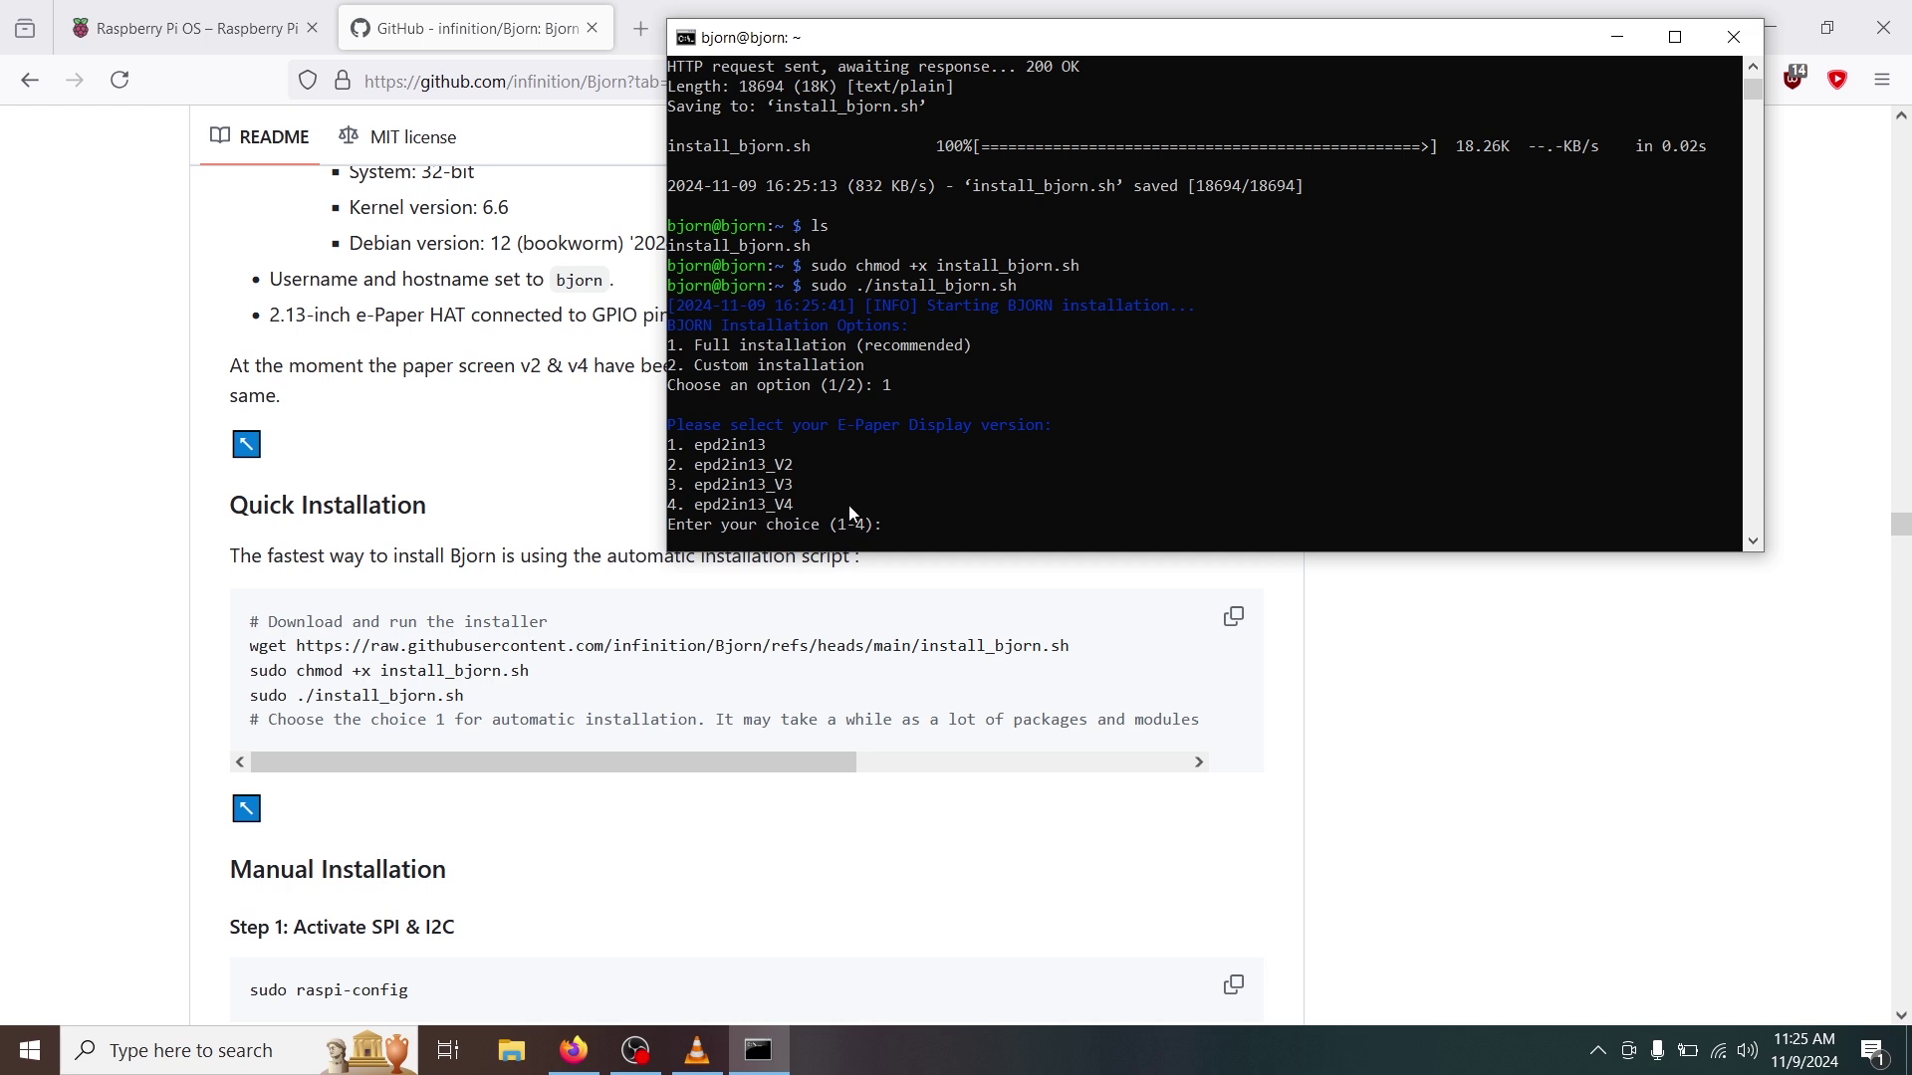
text(4)
key(Return)
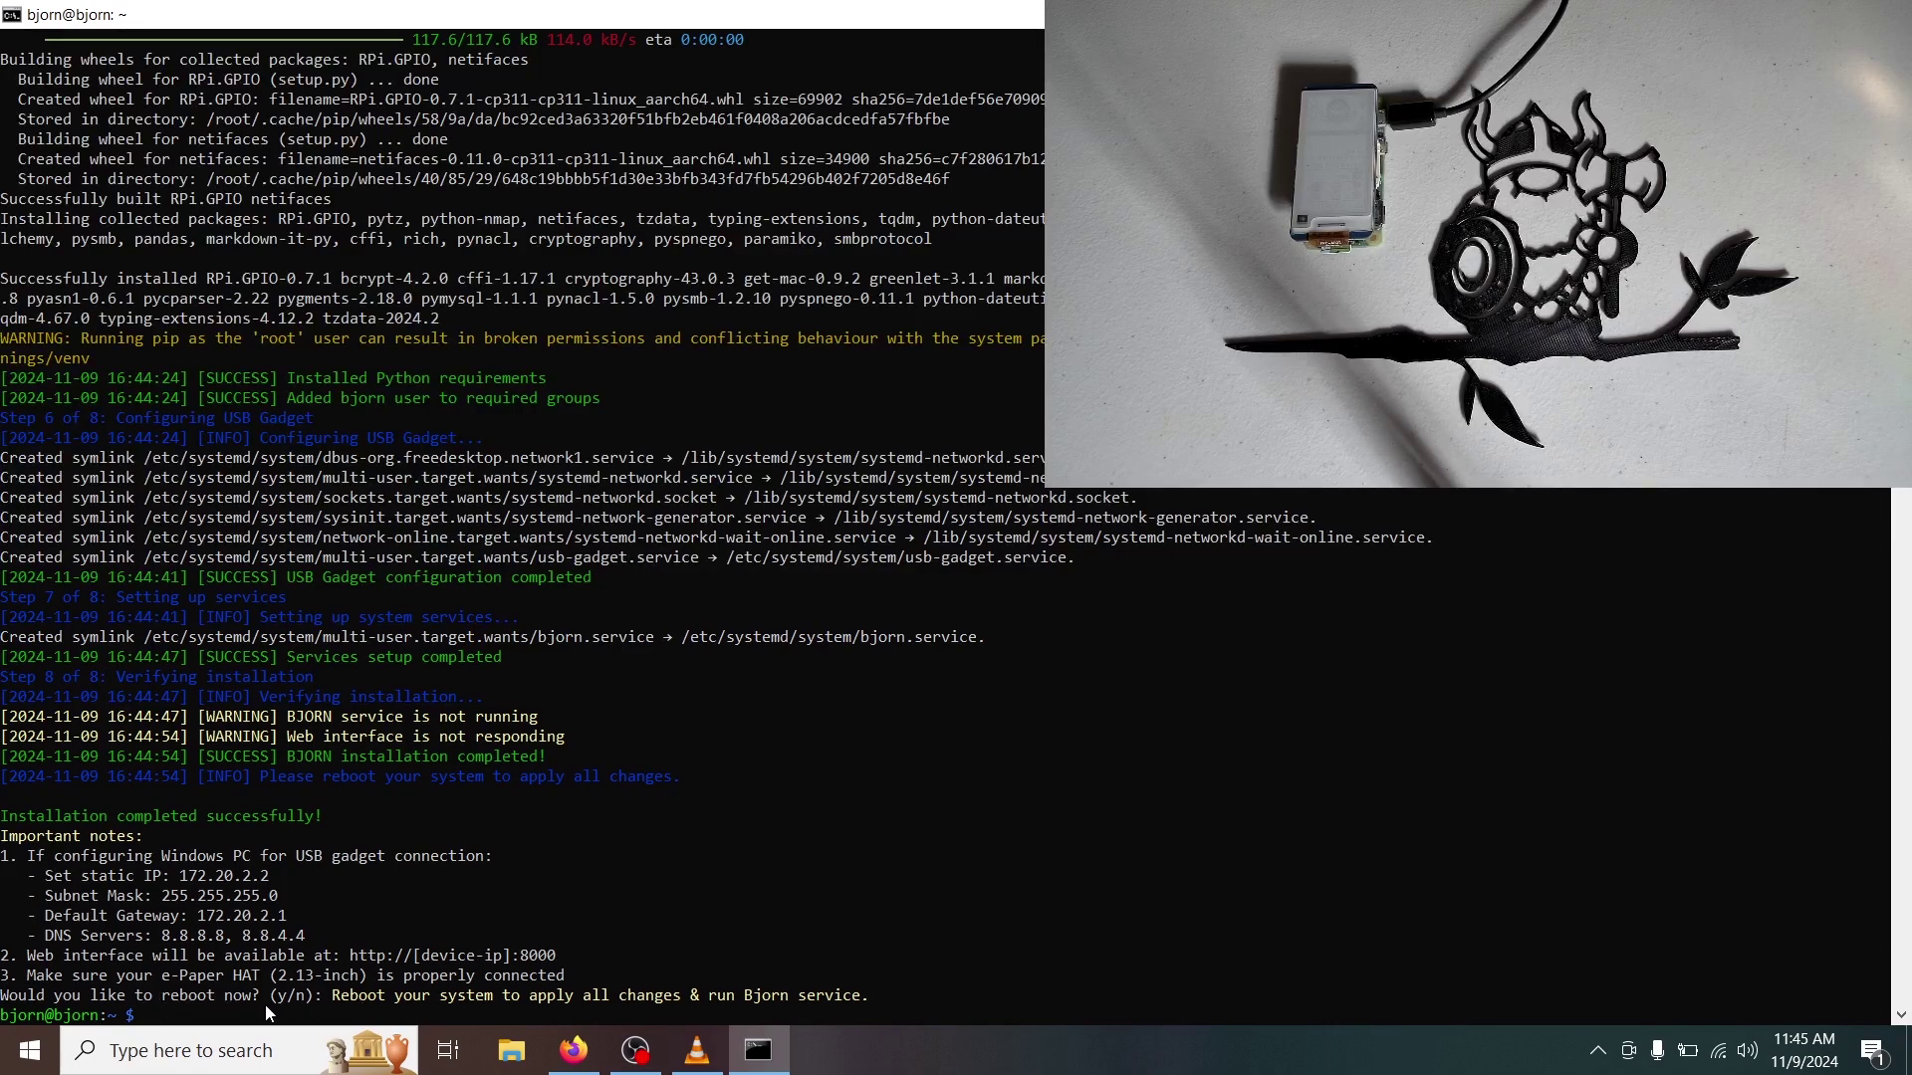
Reboot the Pi with sudo reboot now.
text(sudo reboot now)
key(Return)
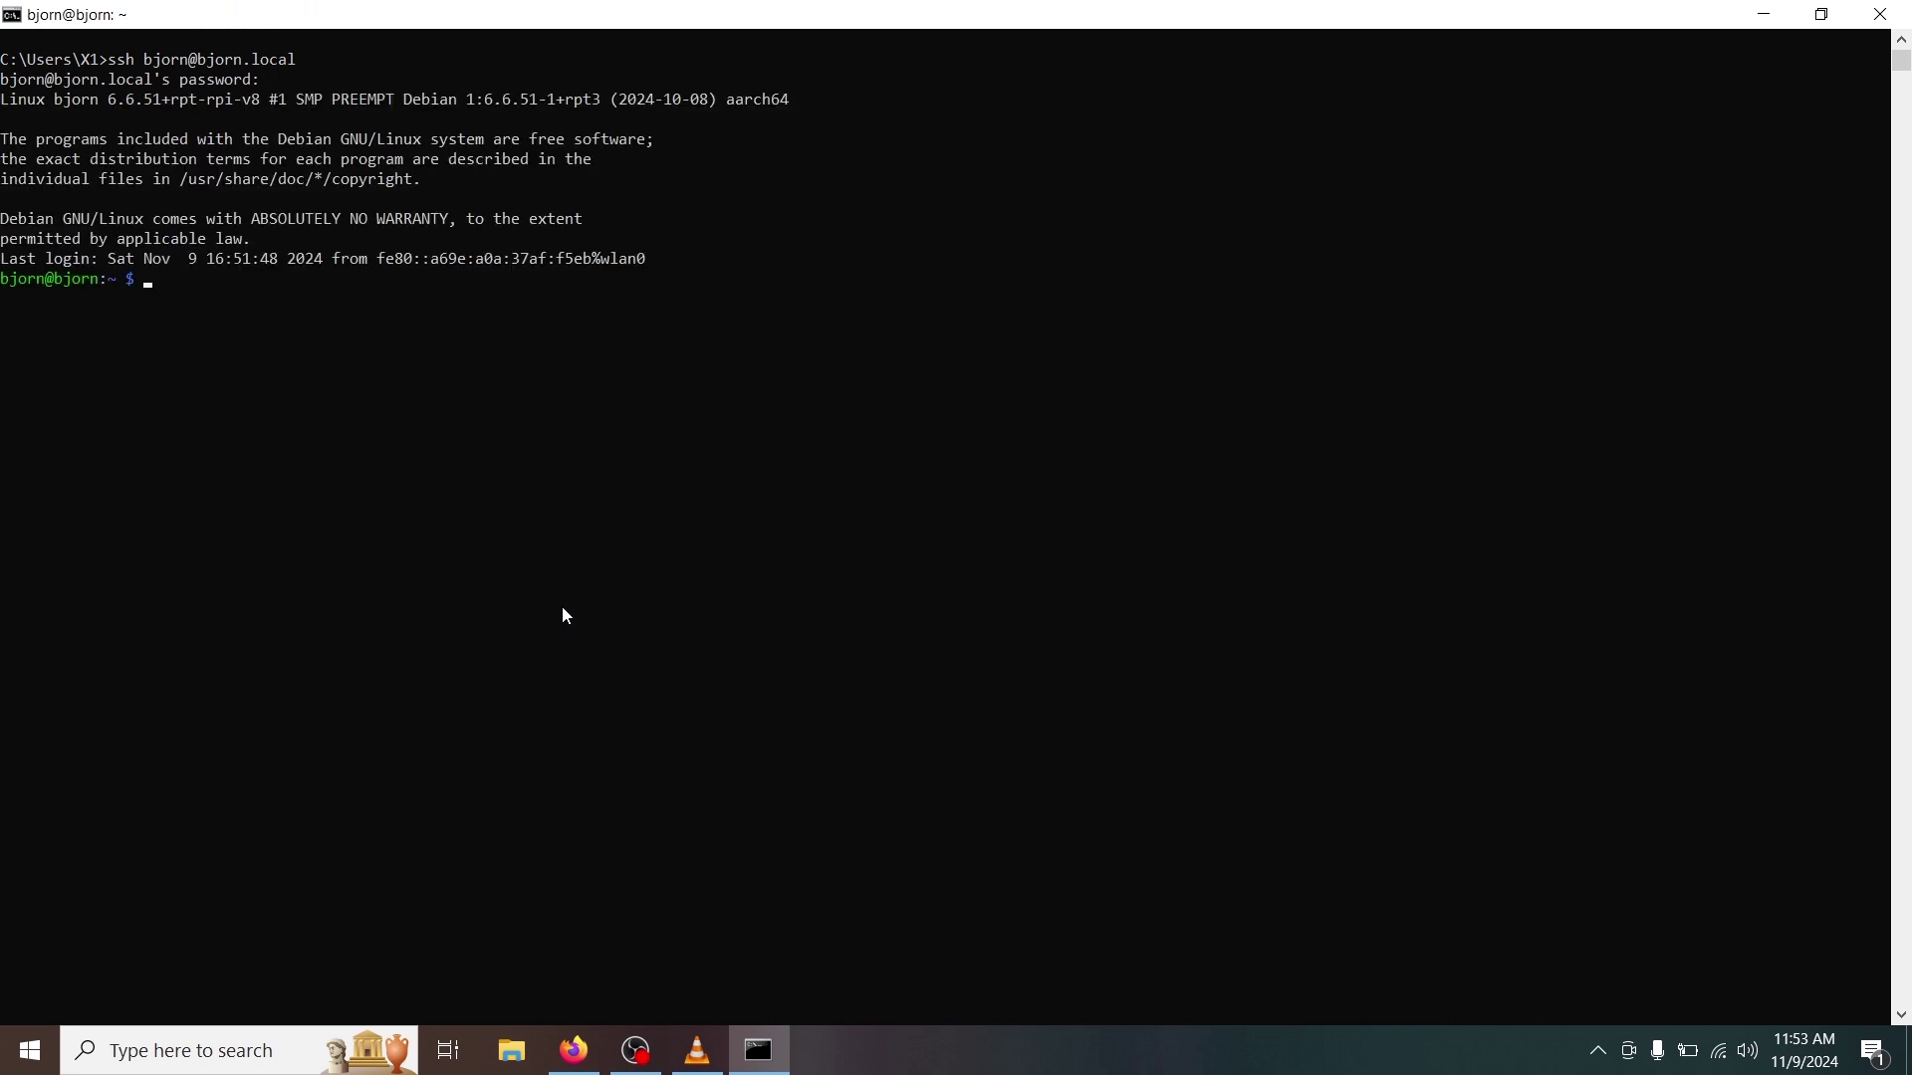
Finish logging back in, run ifconfig, and select wlan0's inet address 192.168.68.155.
key(Return)
key(Return)
key(Return)
key(Return)
key(Return)
key(Return)
text(i)
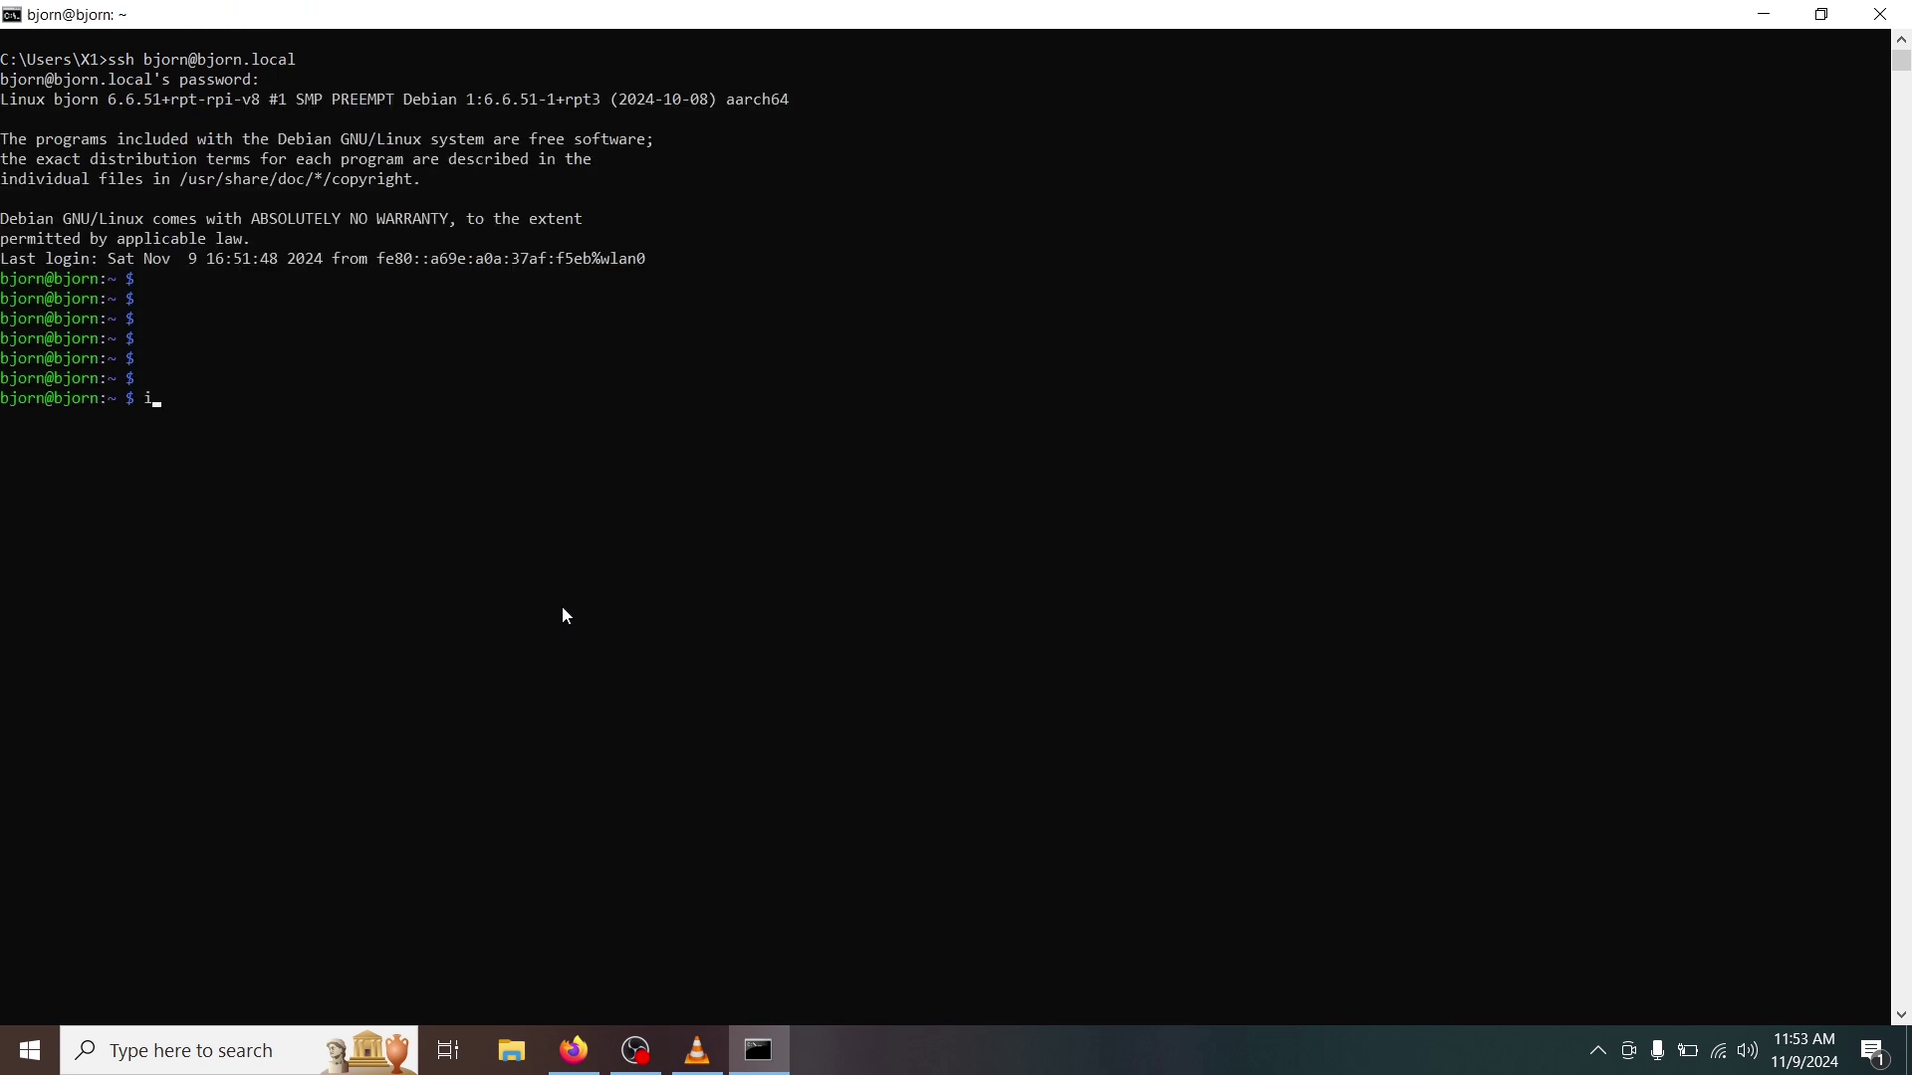
text(fconfig)
key(Return)
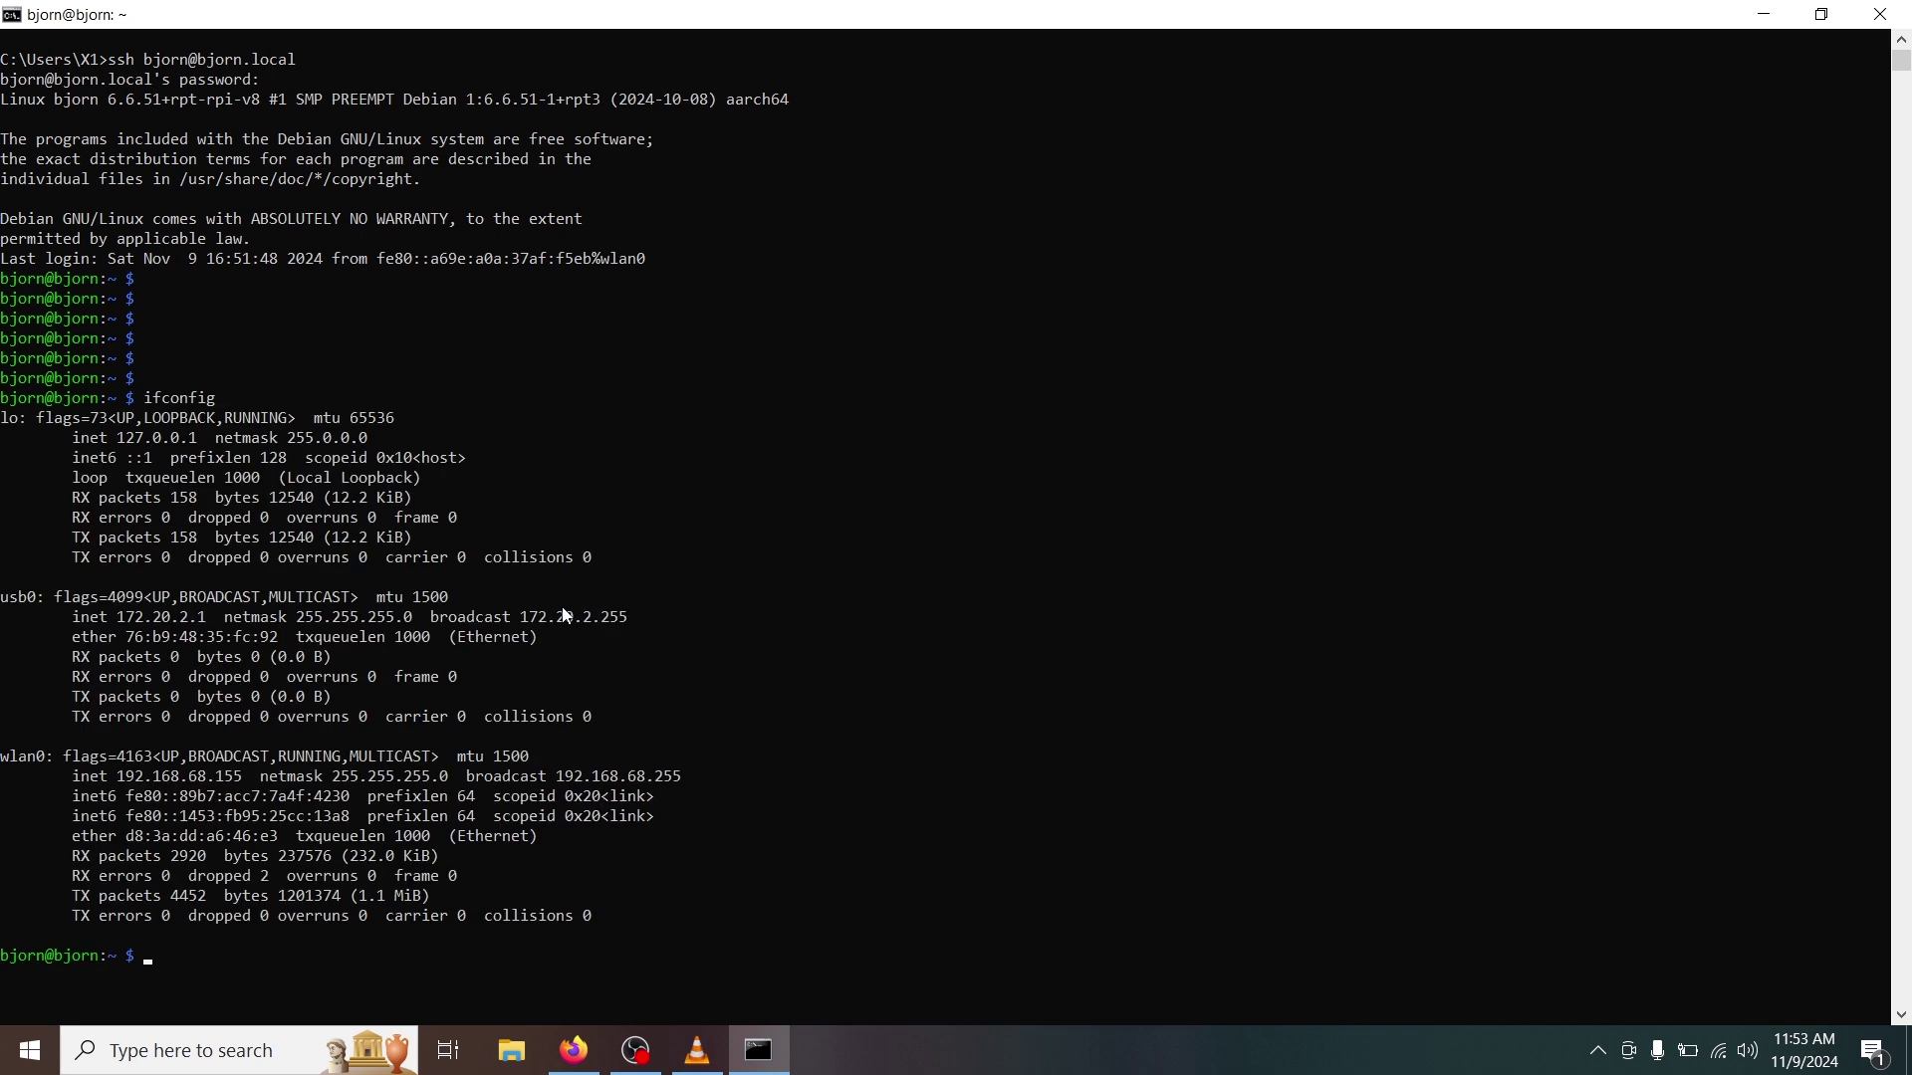
double_click(45, 756)
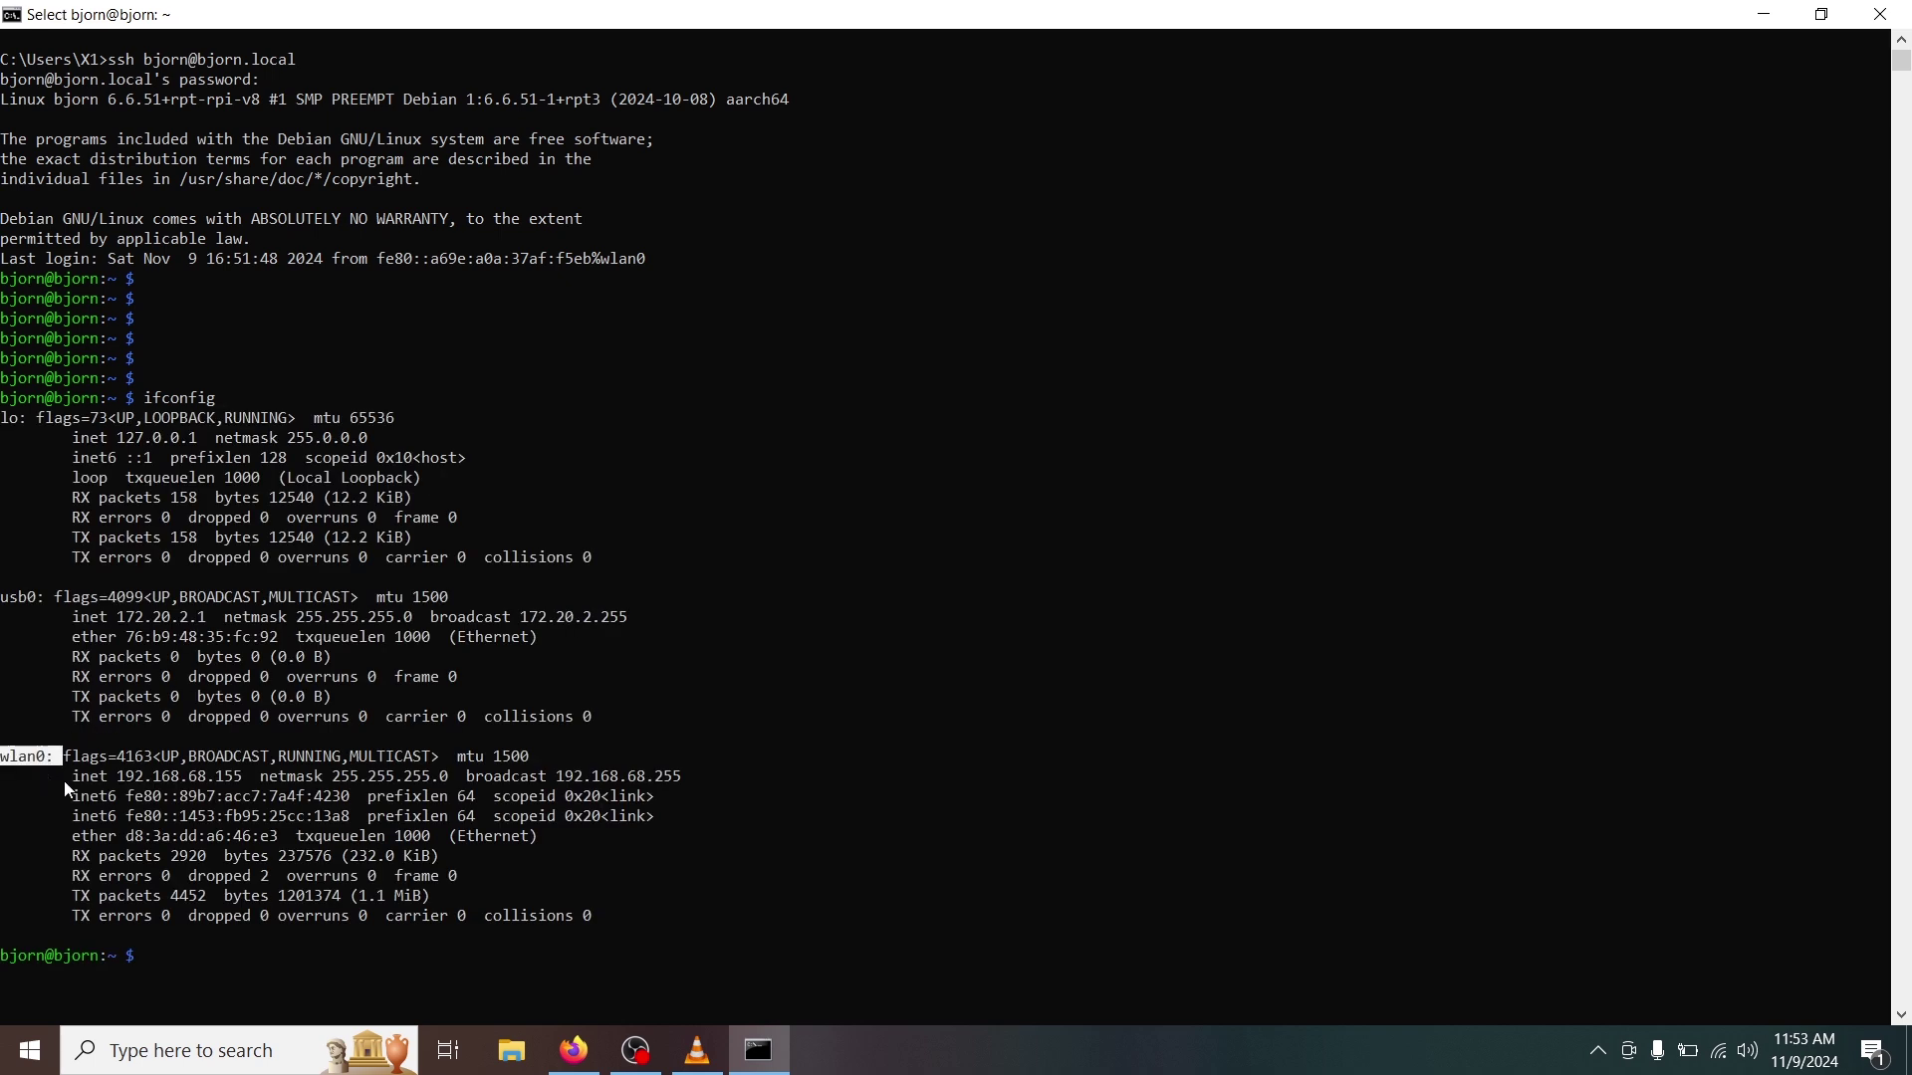
double_click(91, 781)
double_click(144, 778)
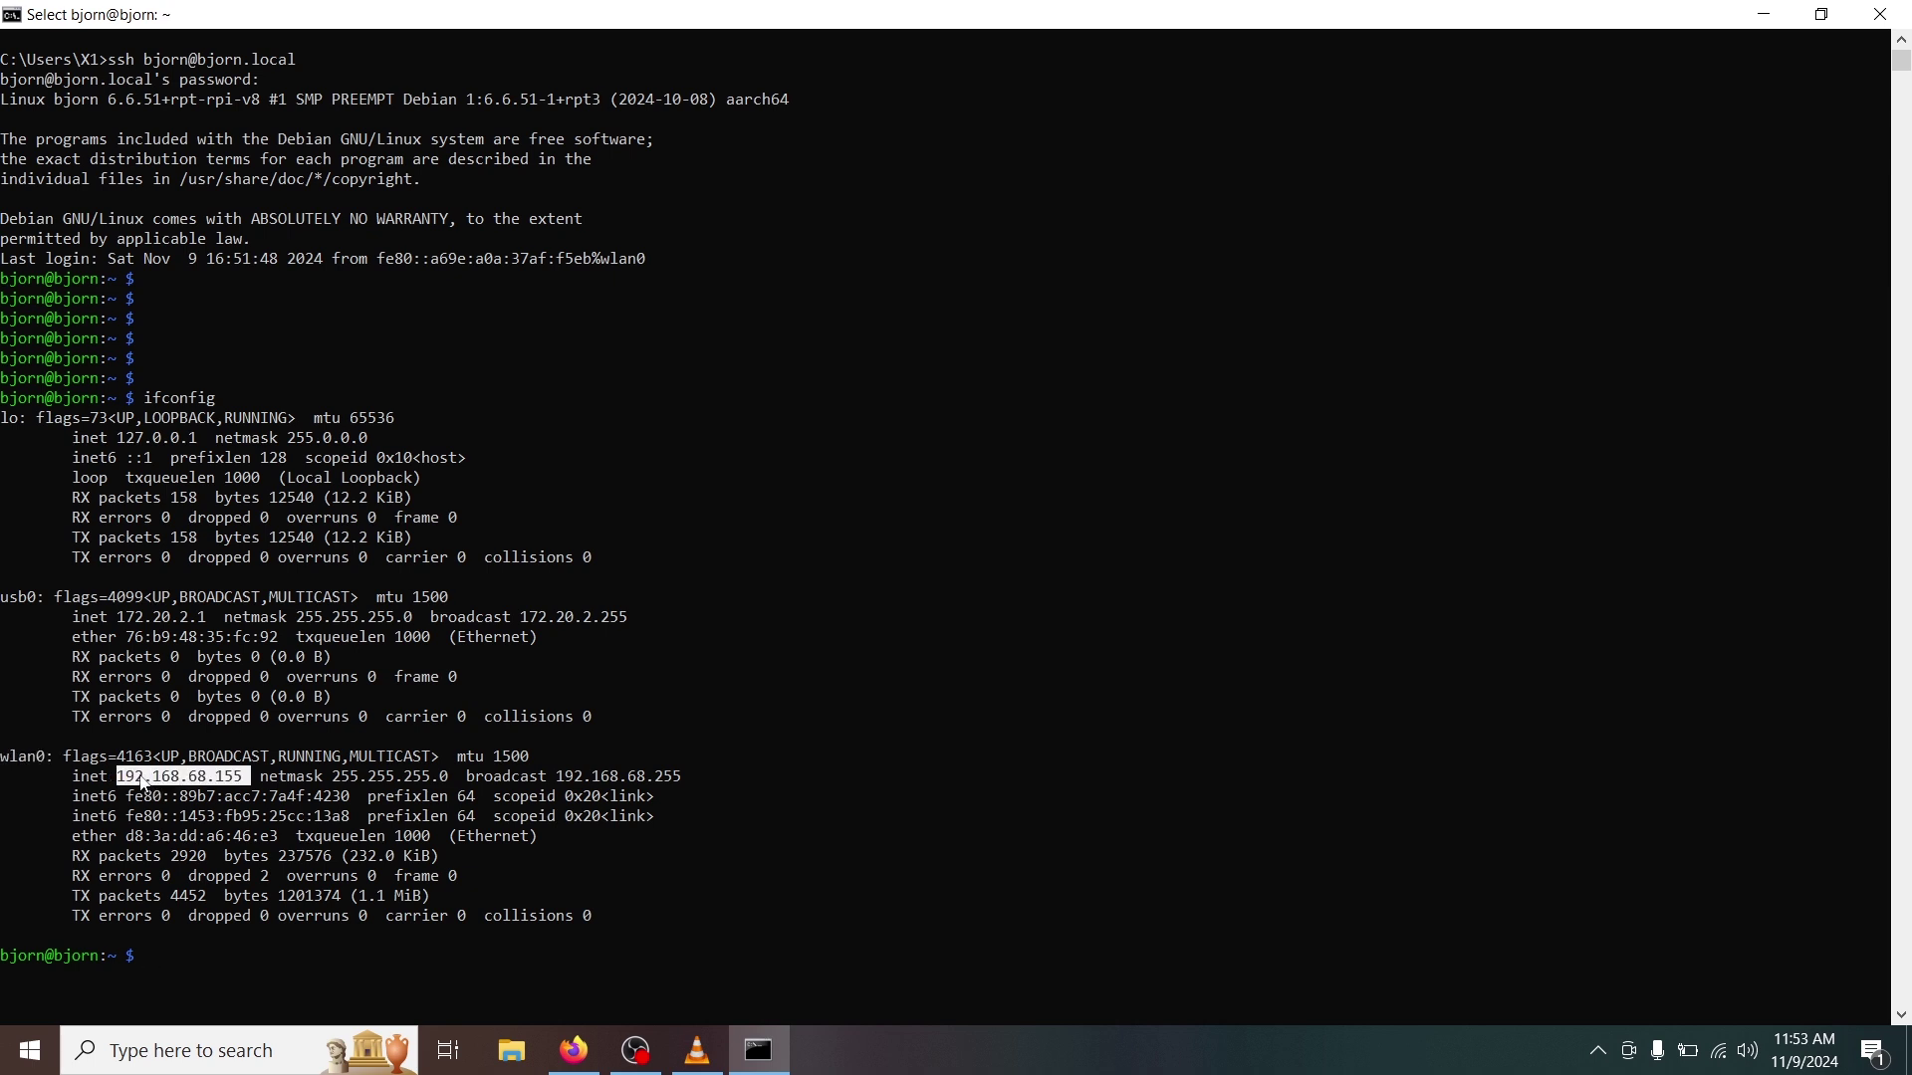
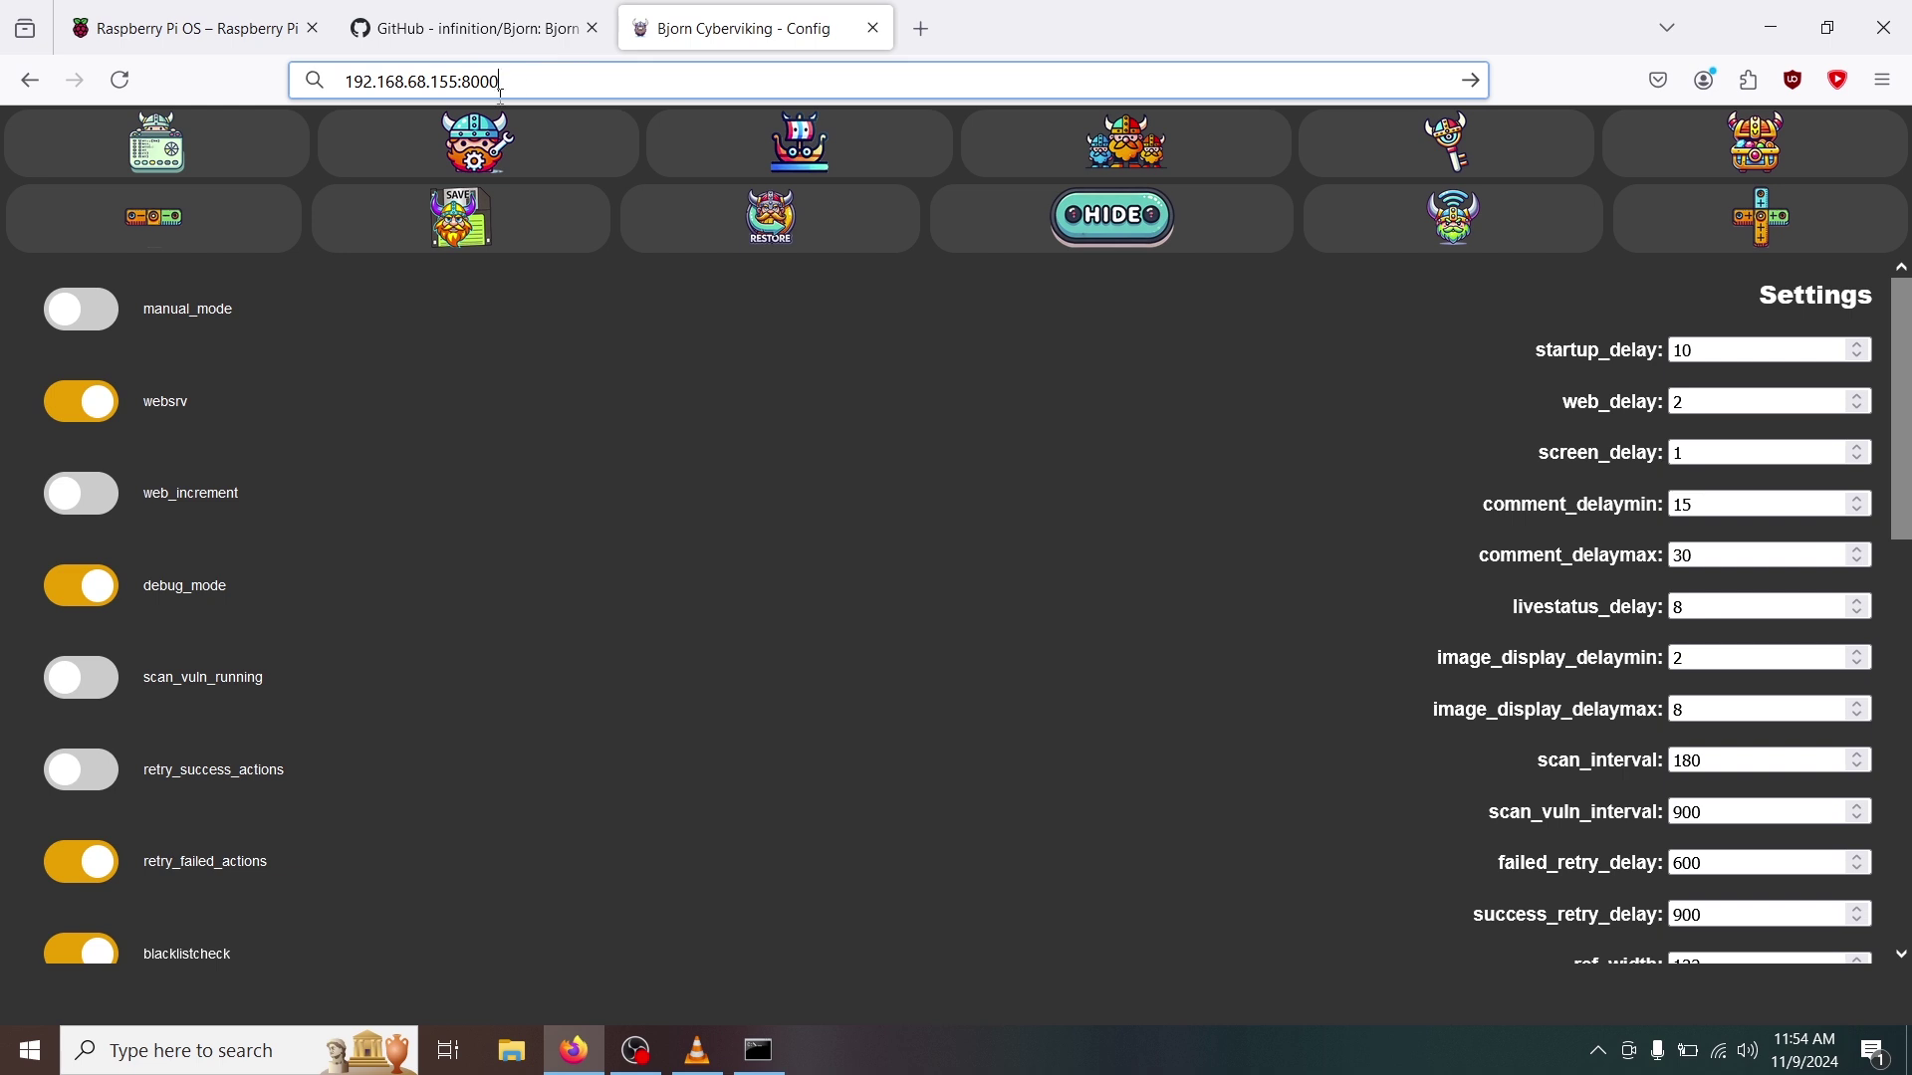
Enter 192.168.68.155:8000 in the Firefox address bar to load the Bjorn Playground.
click(560, 78)
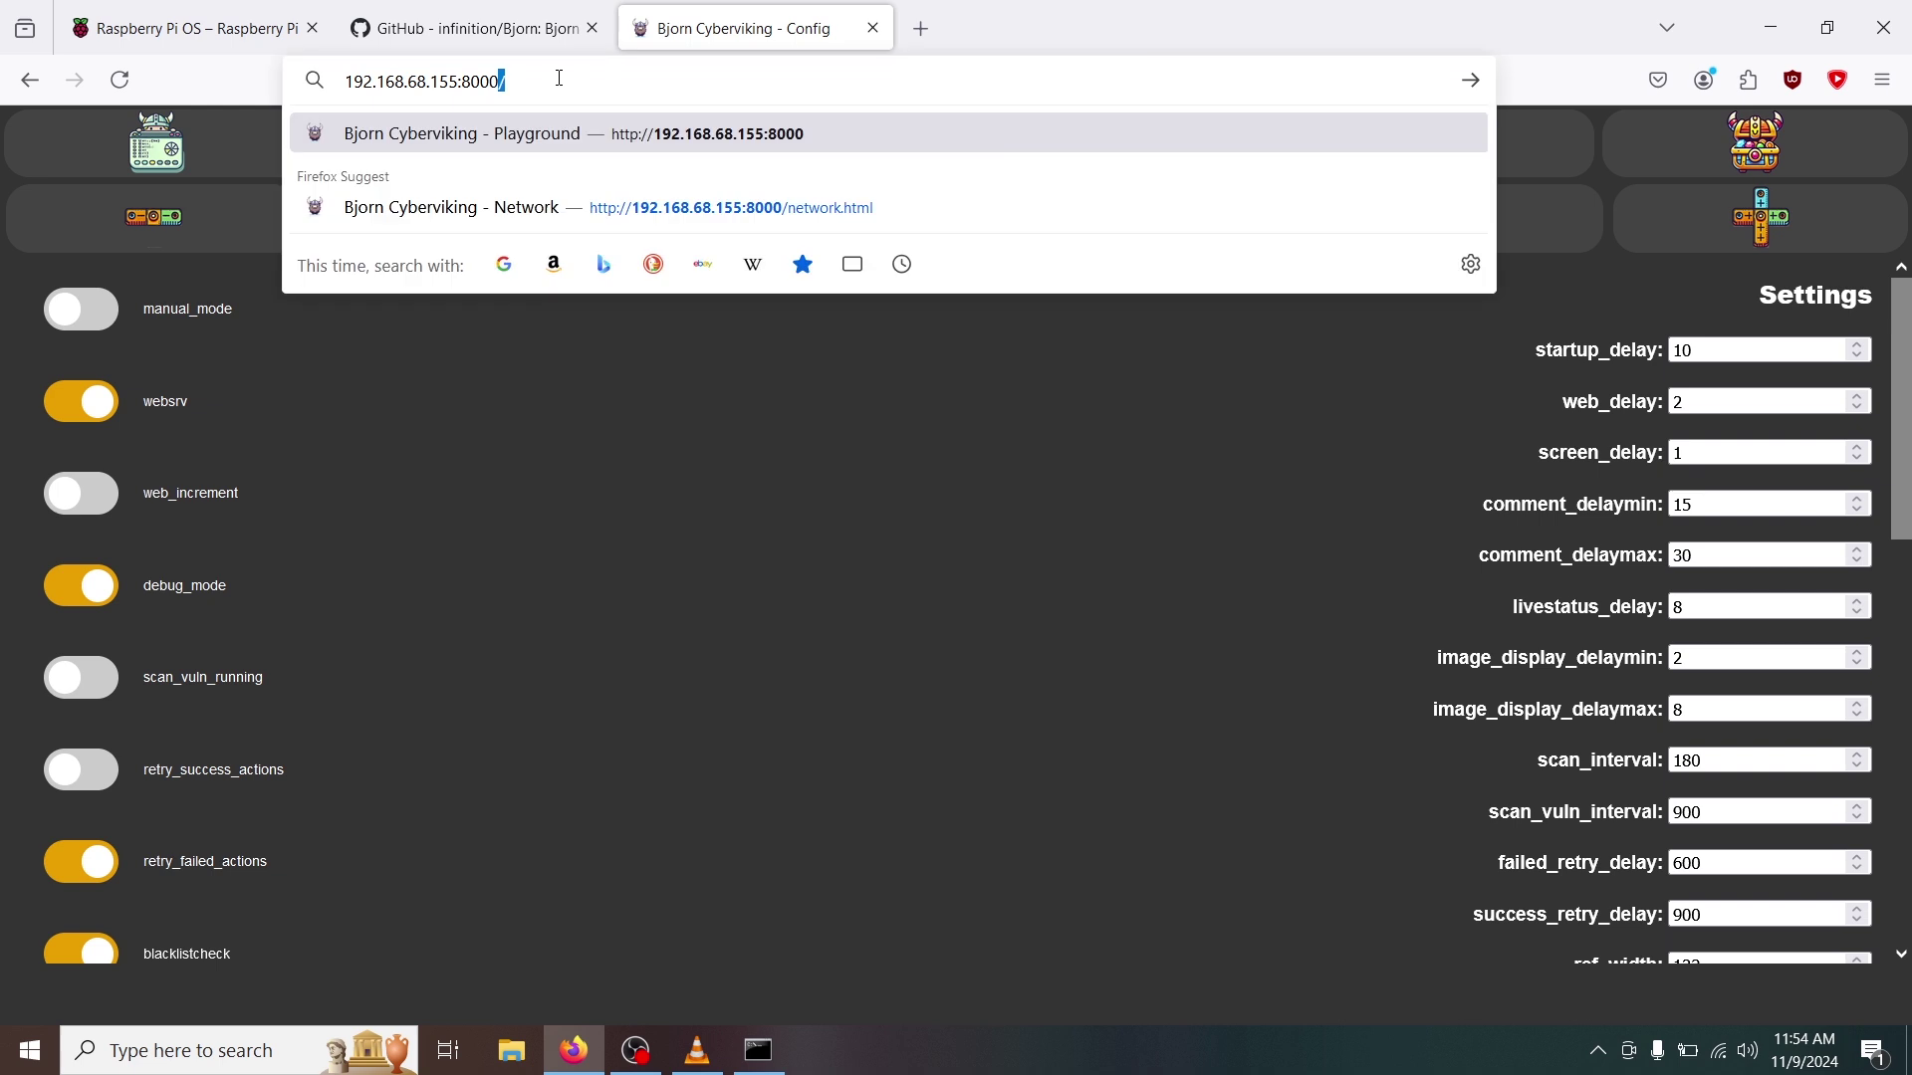
key(Return)
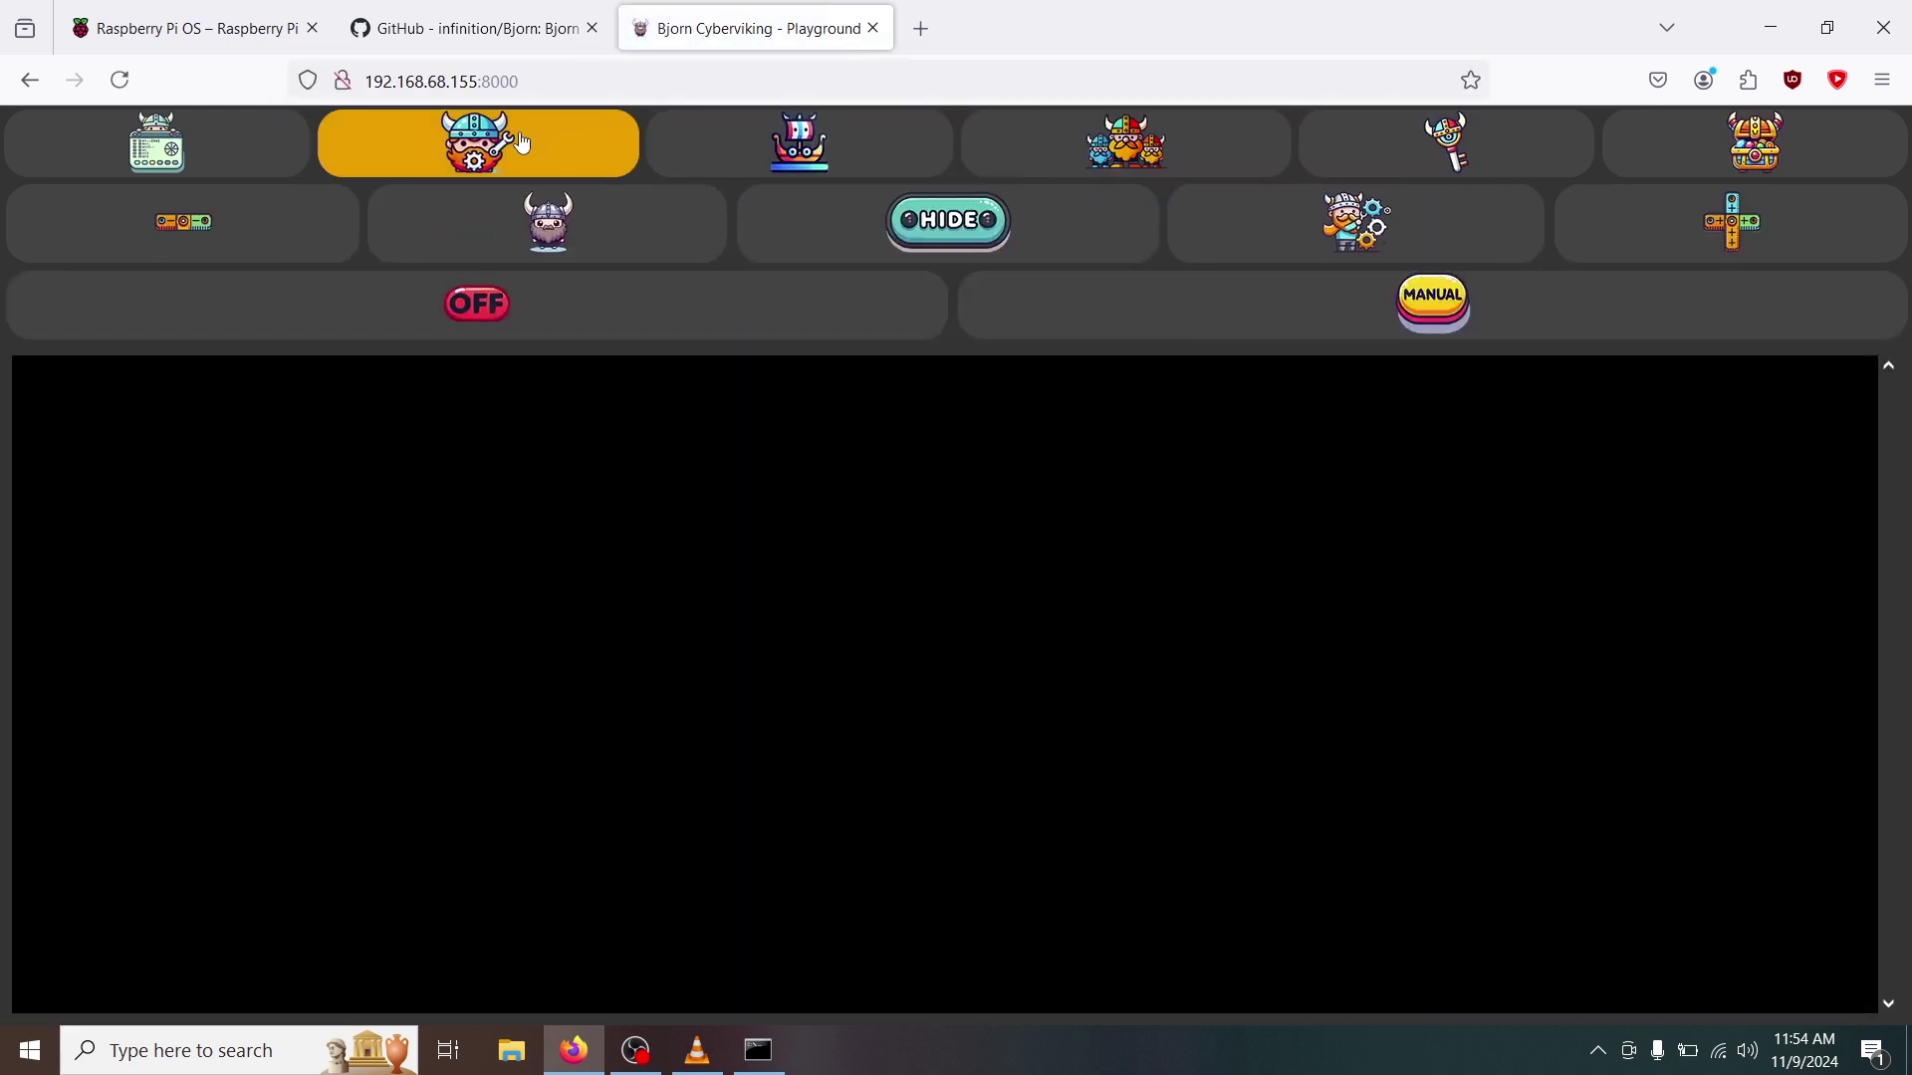
Open the Bjorn Config page listing its toggles and Settings such as scan_interval 180.
mouse_move(568, 229)
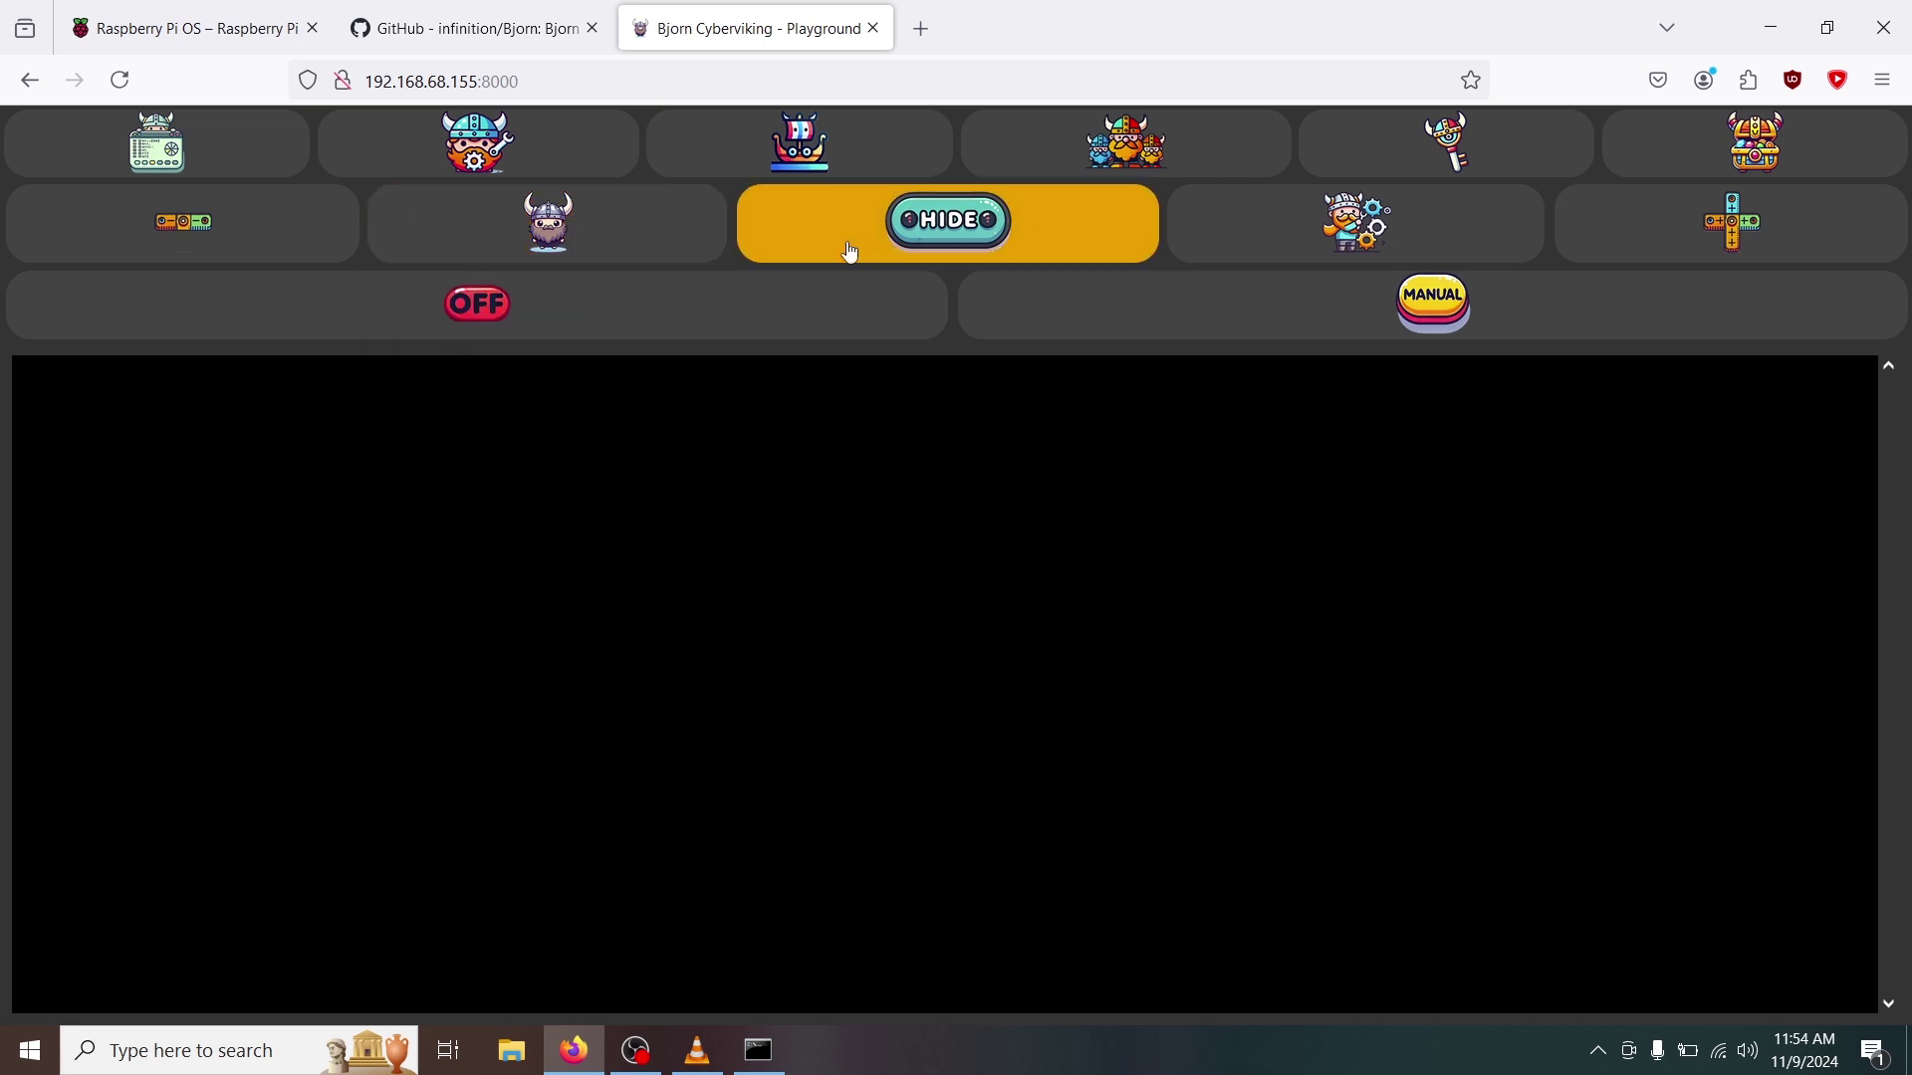
click(521, 165)
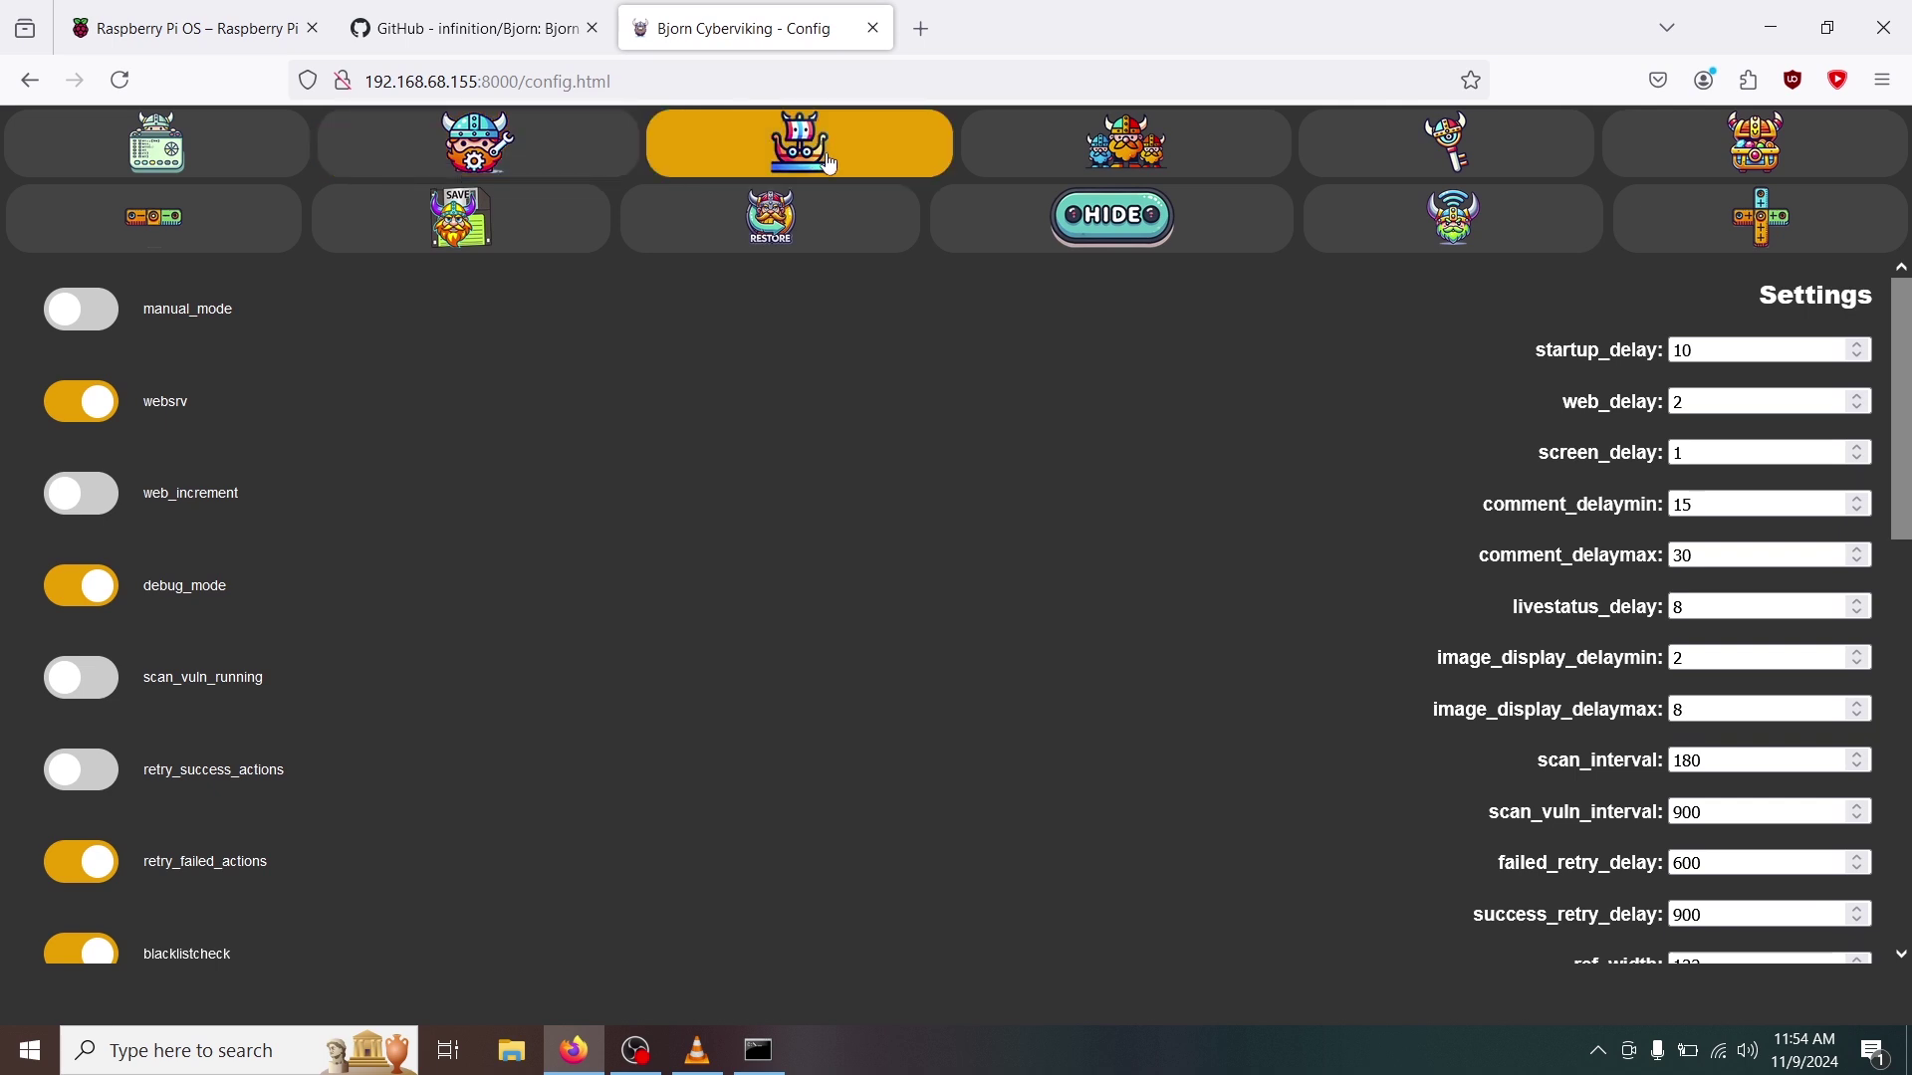